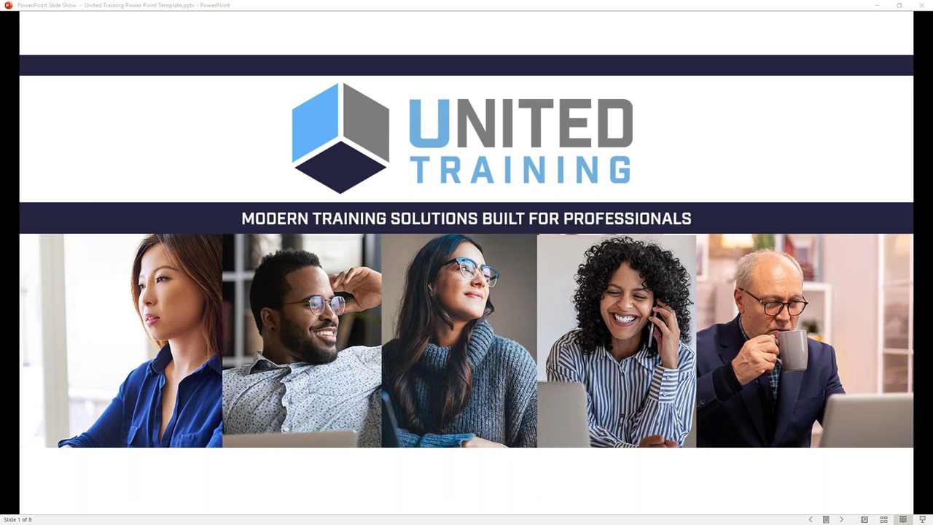
# Advance the slide show to the title slide and close the presentation without saving its changes.
pyautogui.click(359, 381)
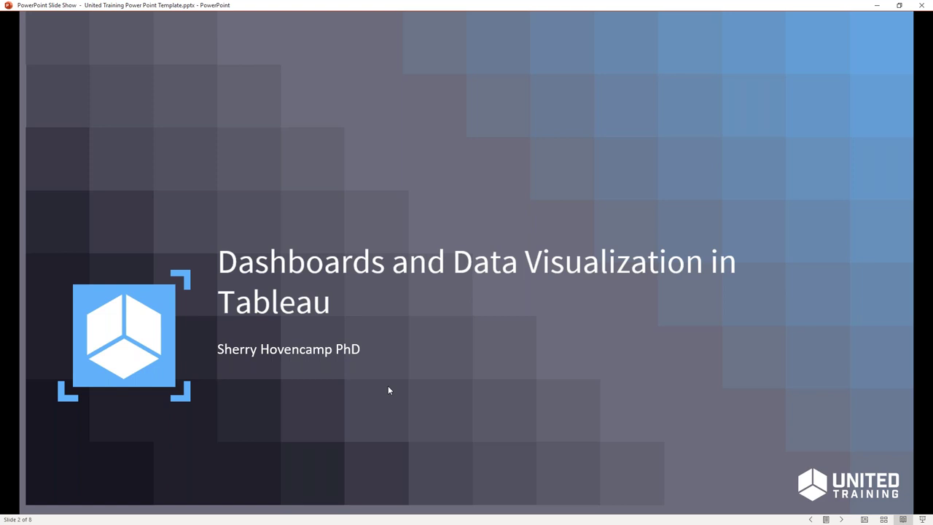
pyautogui.click(921, 5)
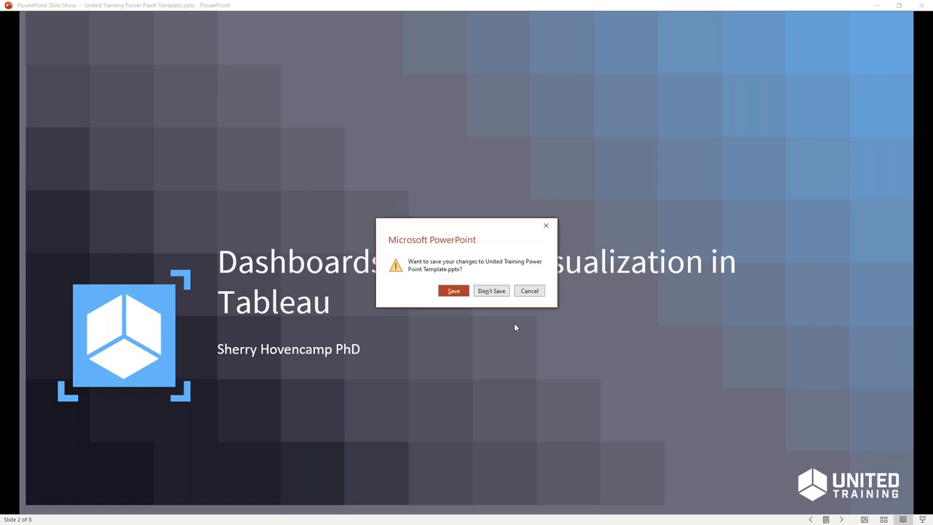
pyautogui.click(492, 291)
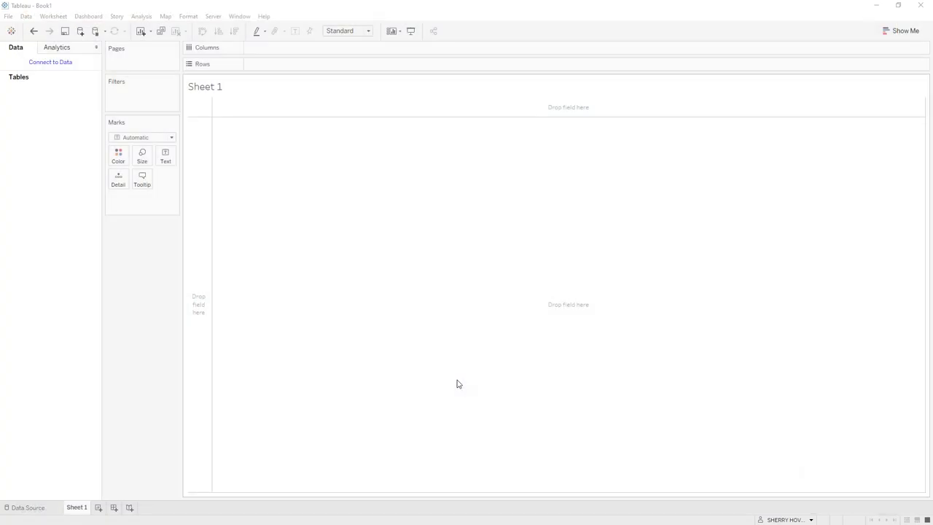
# Switch to Tableau's start page and connect to the Microsoft Excel file Superstore Main.xls.
pyautogui.click(12, 31)
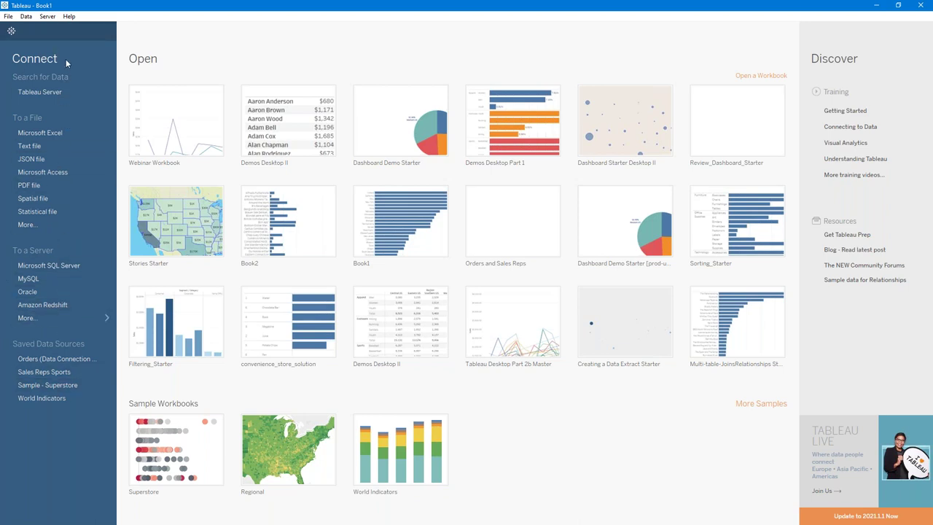
pyautogui.click(45, 135)
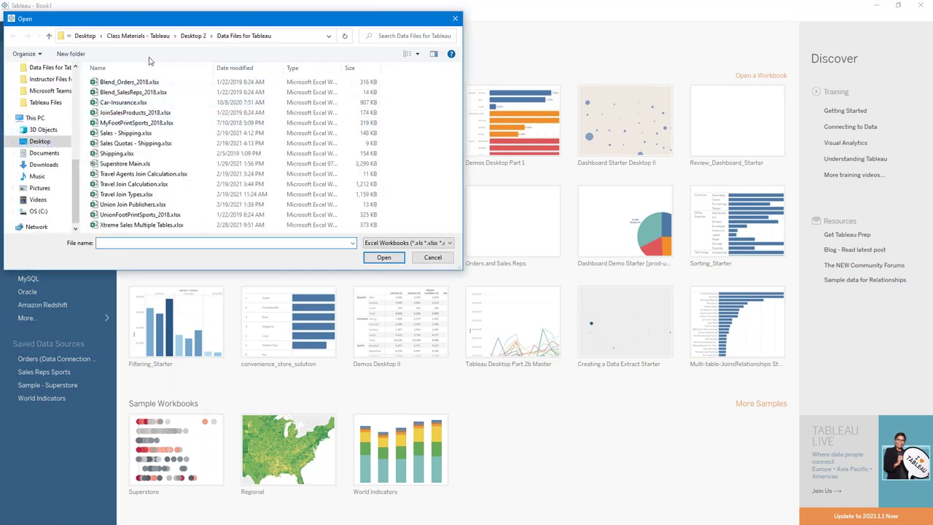
pyautogui.click(119, 166)
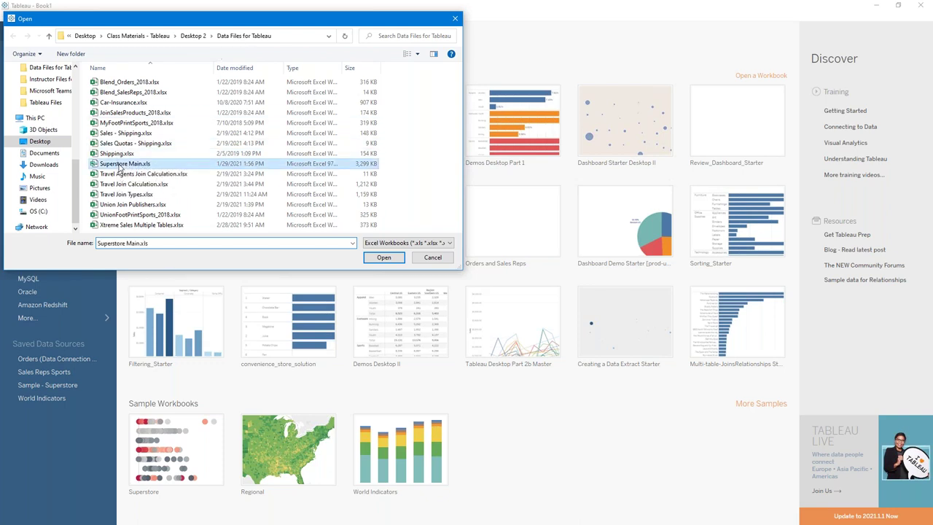
pyautogui.click(380, 256)
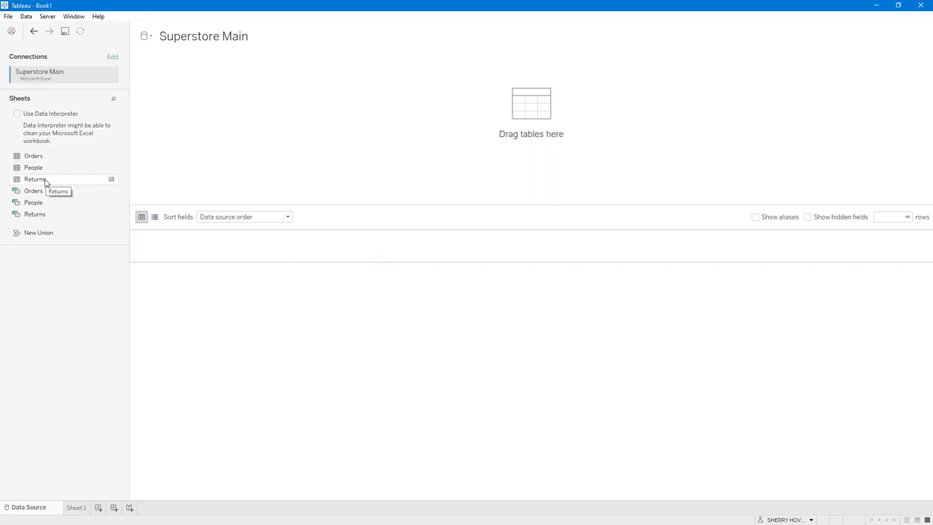
# Add the Orders sheet to the data model and rename the data source as Orders.
pyautogui.moveTo(33, 157); pyautogui.dragTo(268, 132)
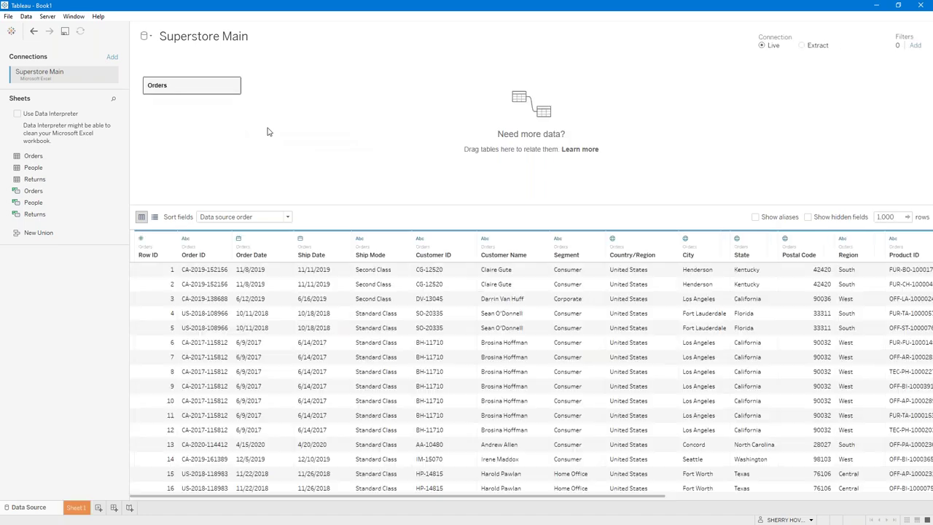
pyautogui.click(191, 38)
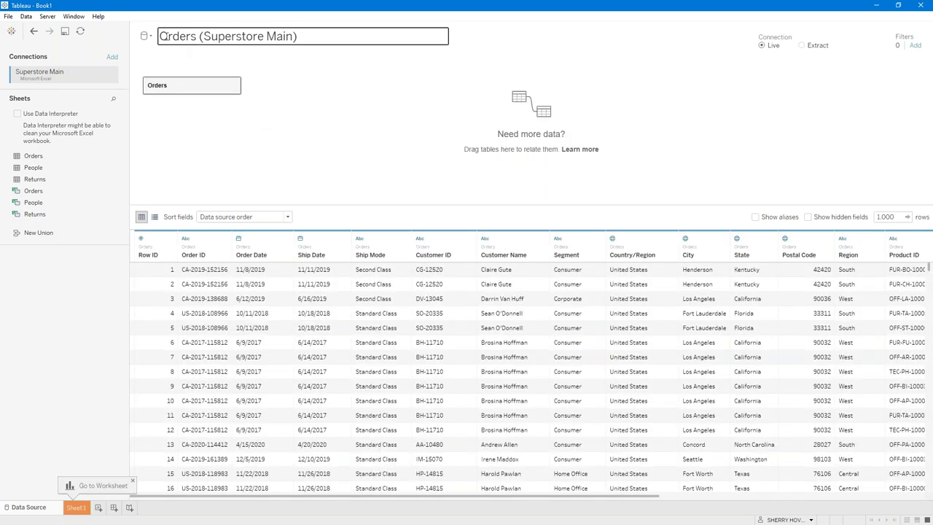
pyautogui.tripleClick(333, 36)
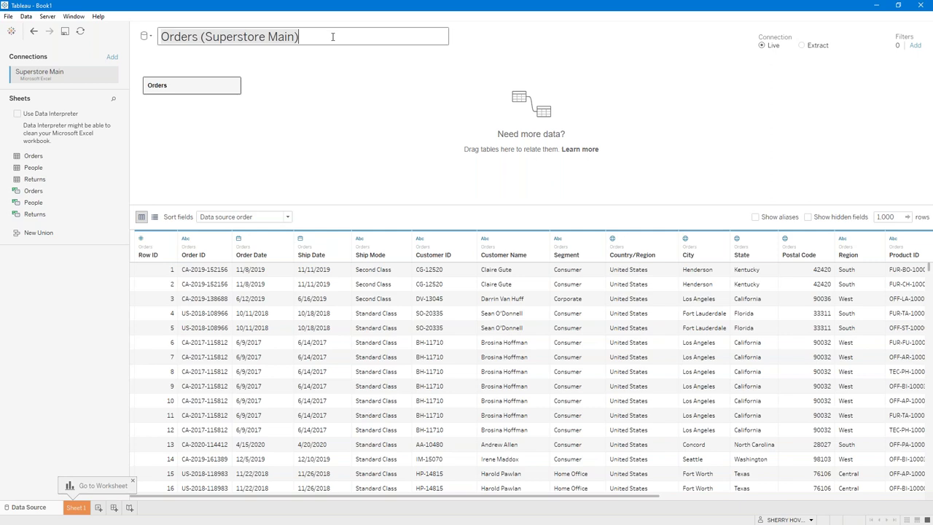
pyautogui.write('Orders')
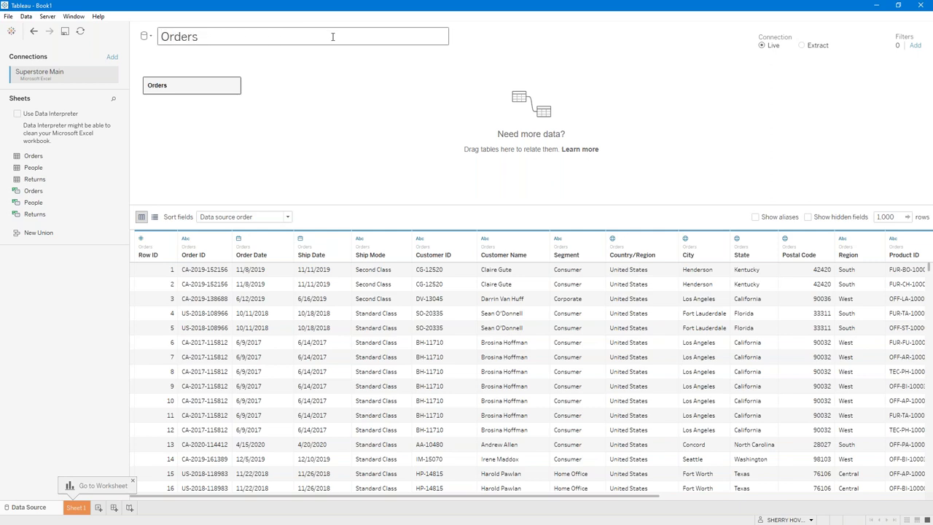
pyautogui.press('Return')
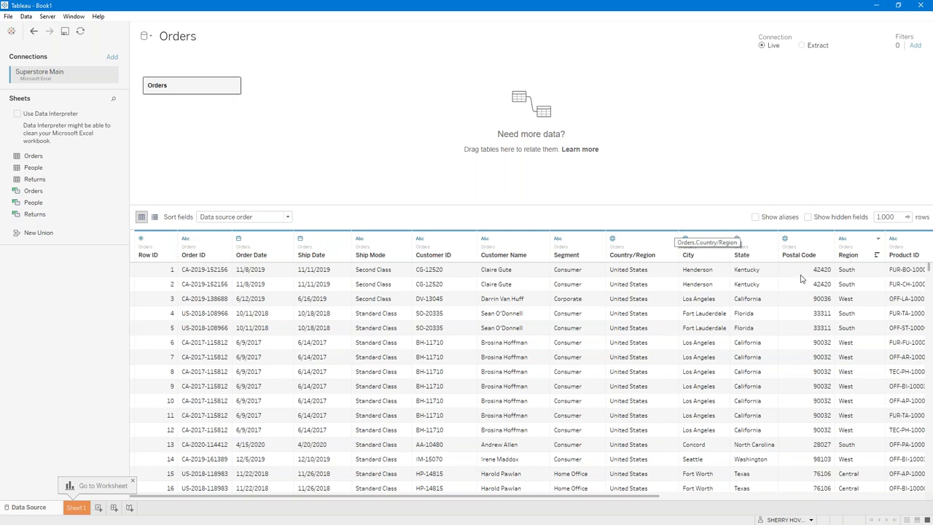
# Look through the remaining Orders columns in the data preview and open the Sheet 1 worksheet.
pyautogui.moveTo(491, 501); pyautogui.dragTo(847, 481)
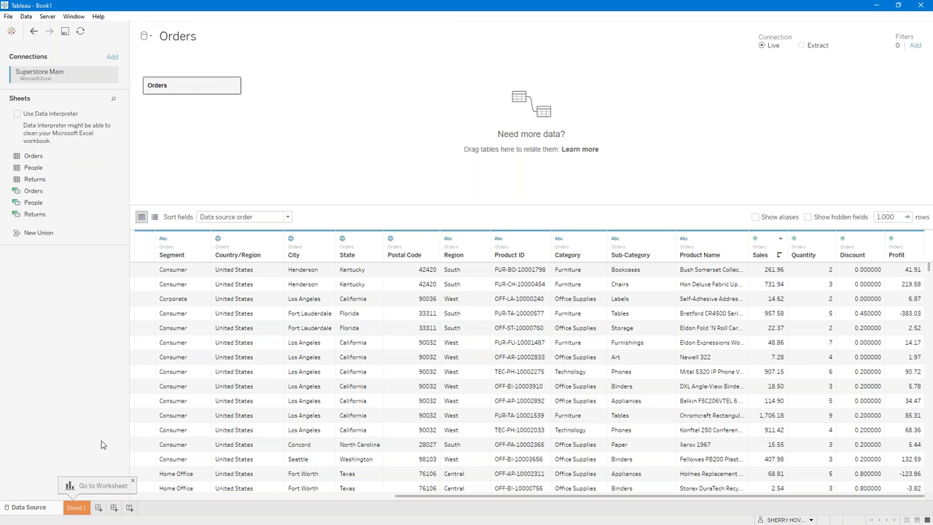
pyautogui.click(77, 507)
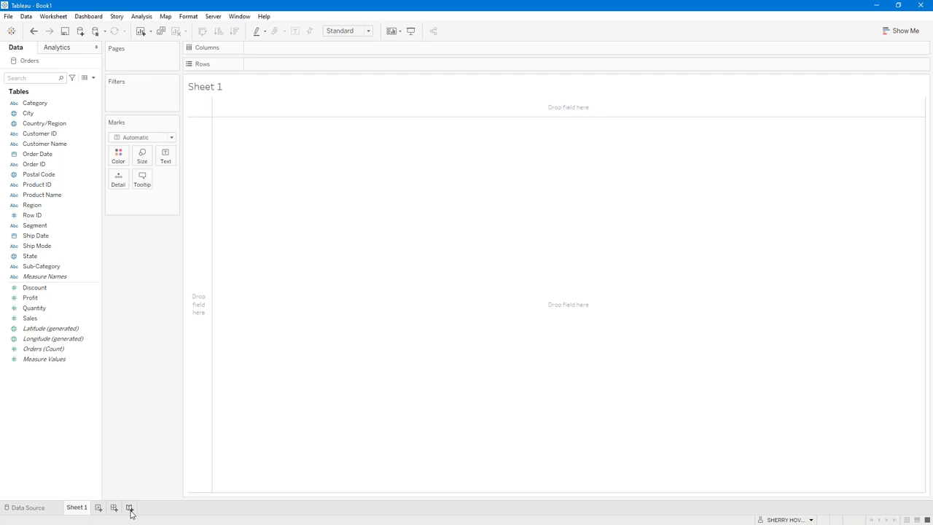
pyautogui.moveTo(74, 510)
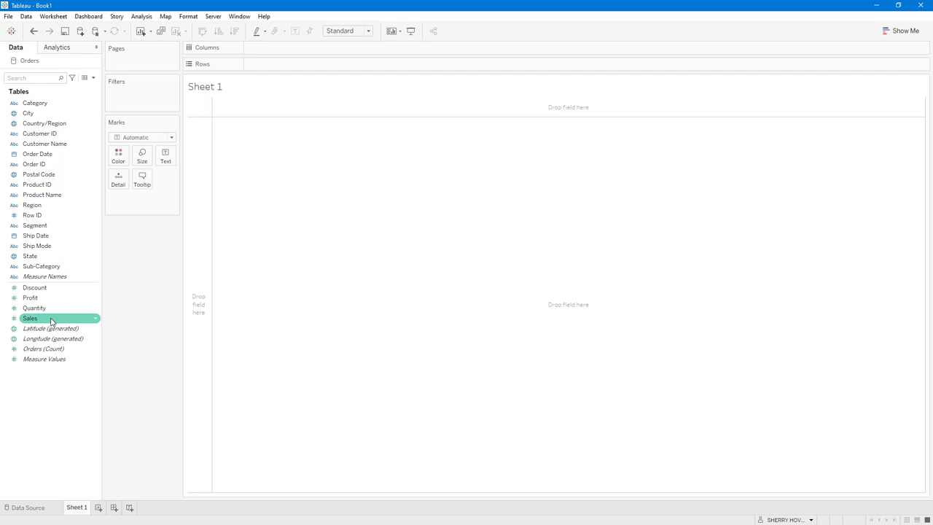
# Set the default number format of Sales to Currency (Custom) with 0 decimal places and Thousands (K) display units.
pyautogui.click(97, 320)
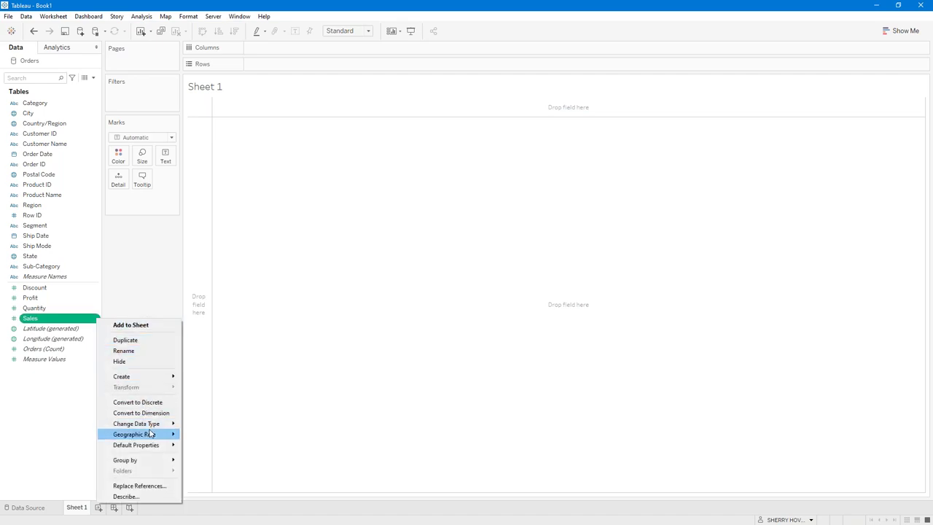
pyautogui.moveTo(152, 435)
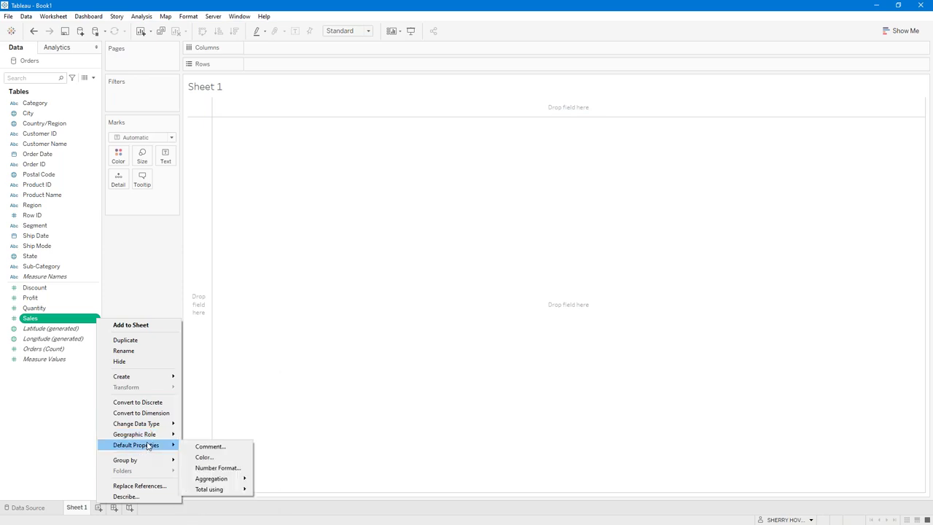
pyautogui.click(217, 467)
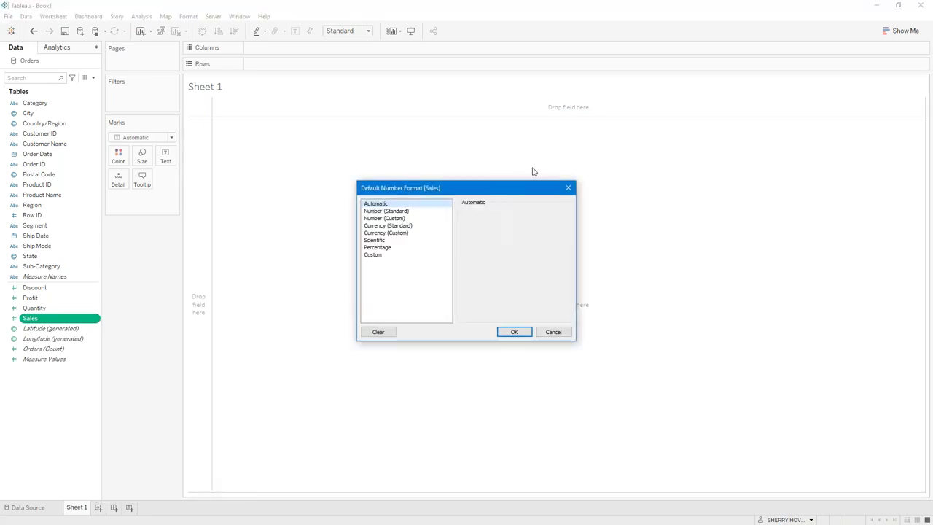
pyautogui.moveTo(503, 197); pyautogui.dragTo(340, 180)
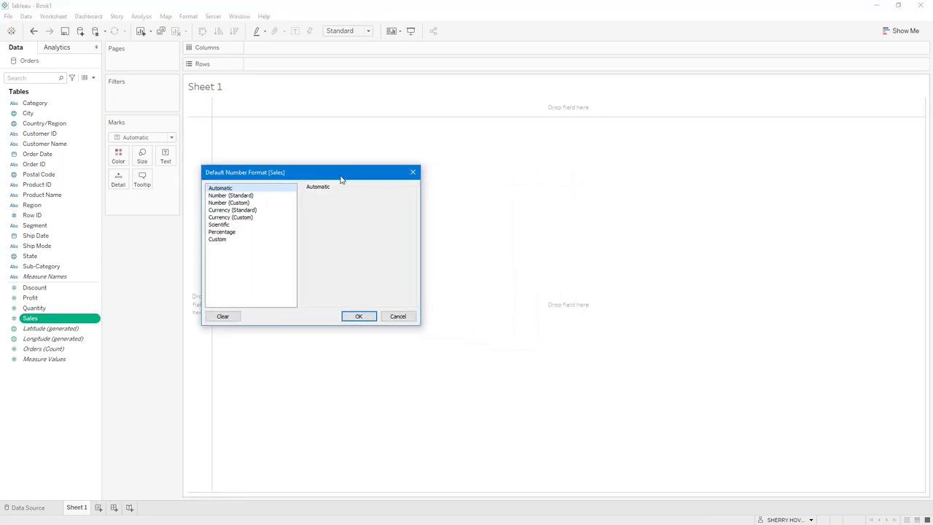
pyautogui.click(240, 218)
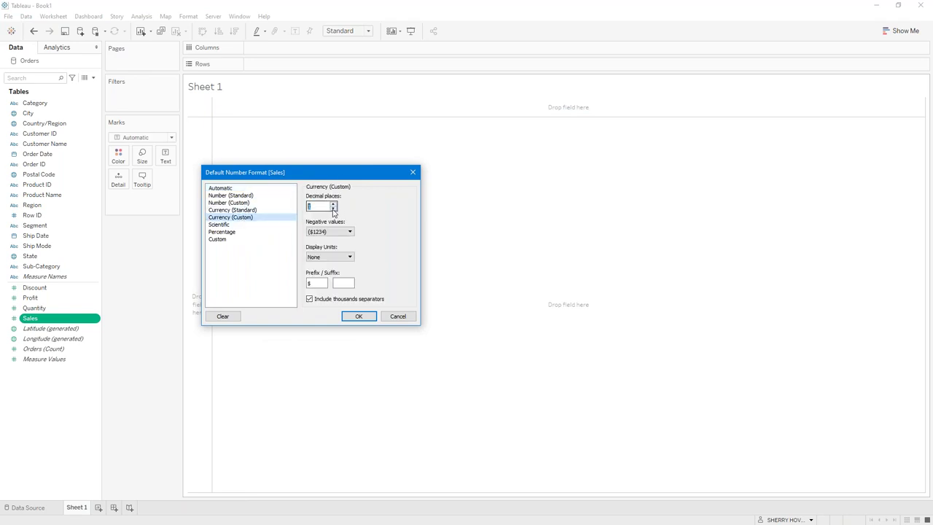
pyautogui.click(333, 209)
pyautogui.click(339, 260)
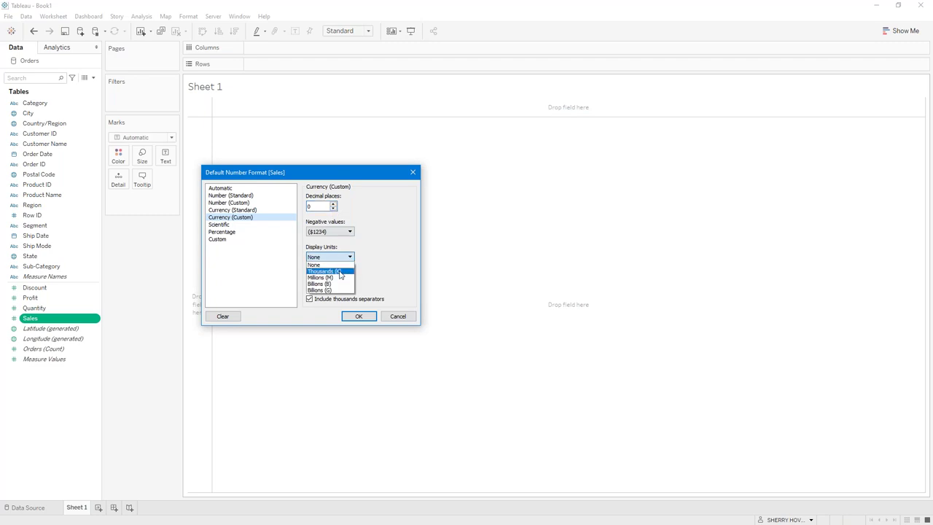
pyautogui.click(339, 274)
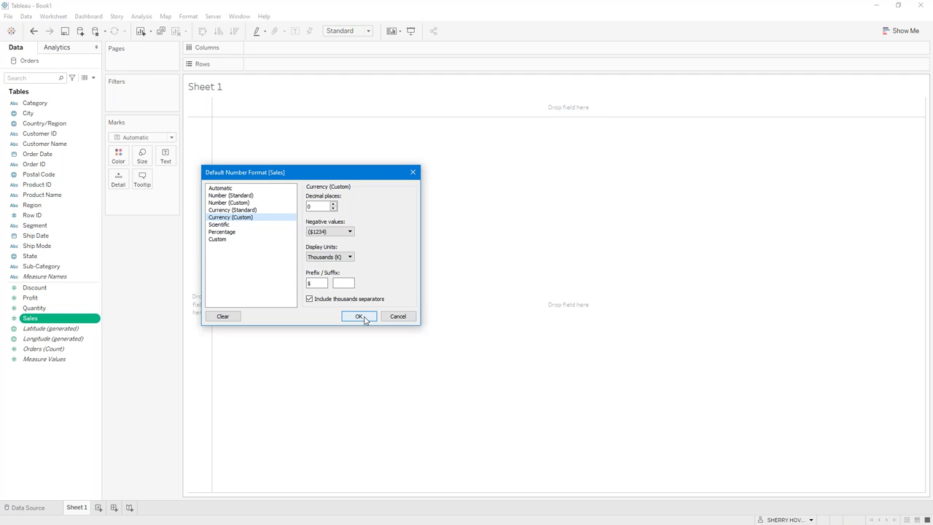
pyautogui.click(359, 316)
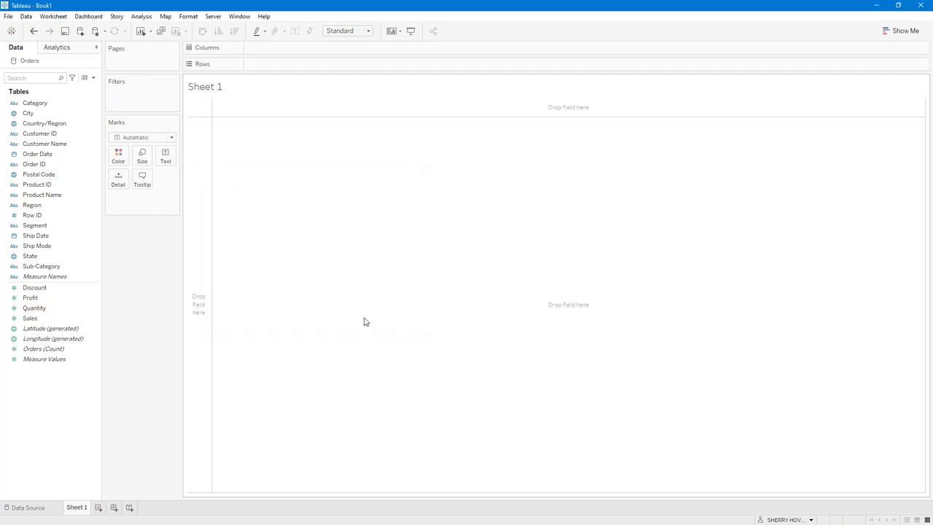
pyautogui.click(55, 319)
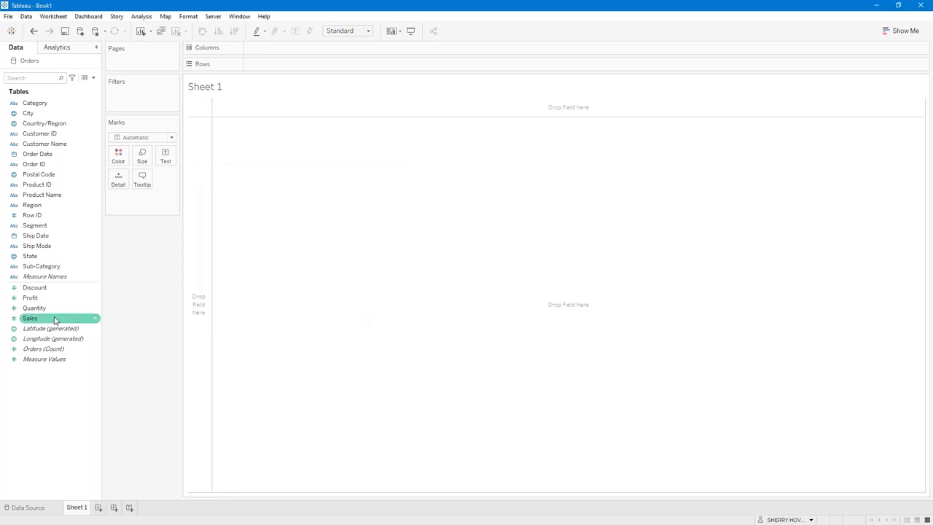
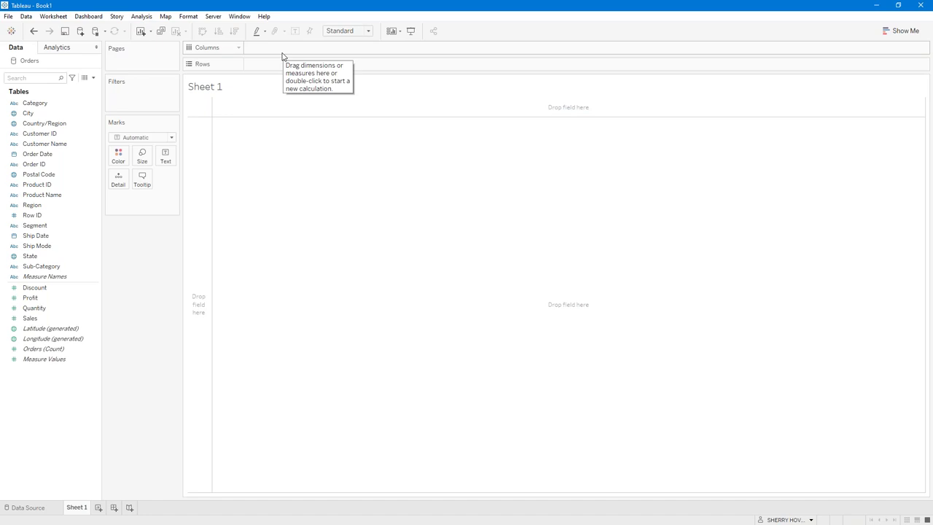
# Place Order Date on Columns and set it to the continuous Month level, in the May 2015 style.
pyautogui.click(43, 157)
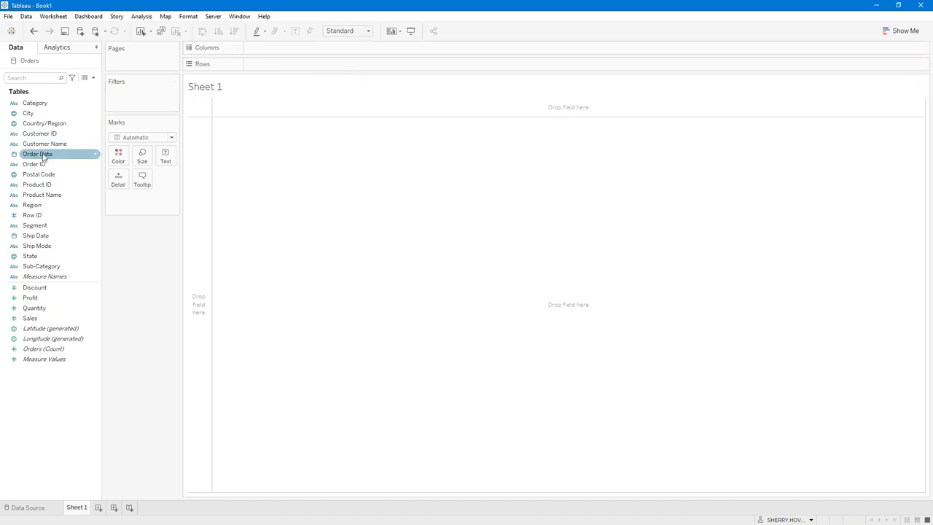
pyautogui.moveTo(41, 160); pyautogui.dragTo(285, 55)
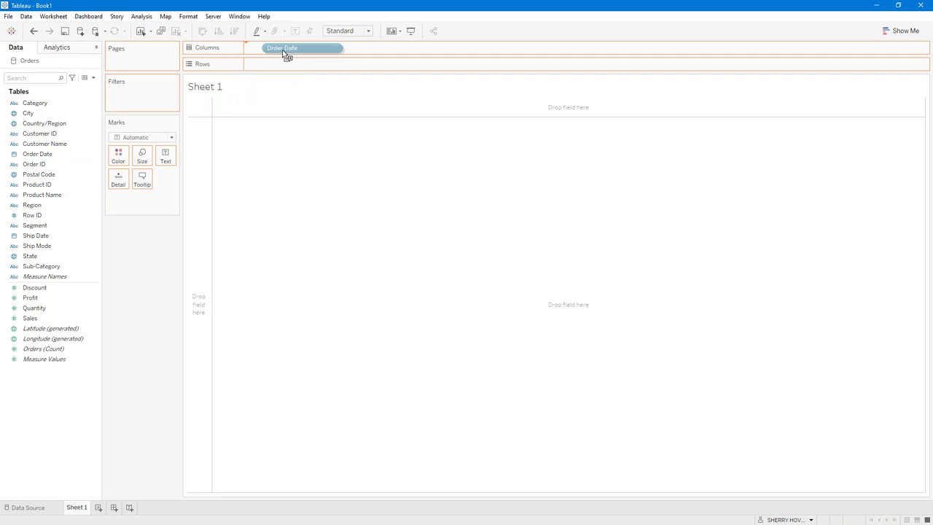
pyautogui.moveTo(283, 54); pyautogui.dragTo(283, 53)
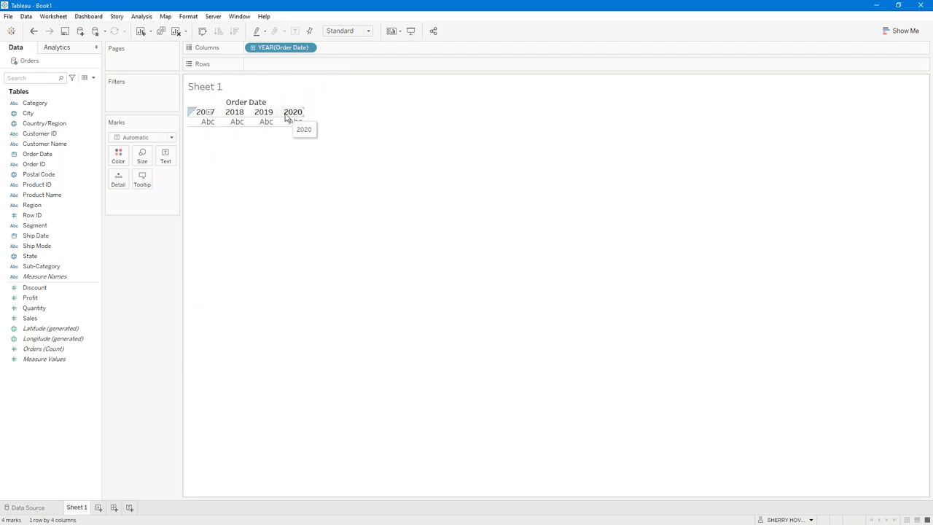
pyautogui.click(307, 48)
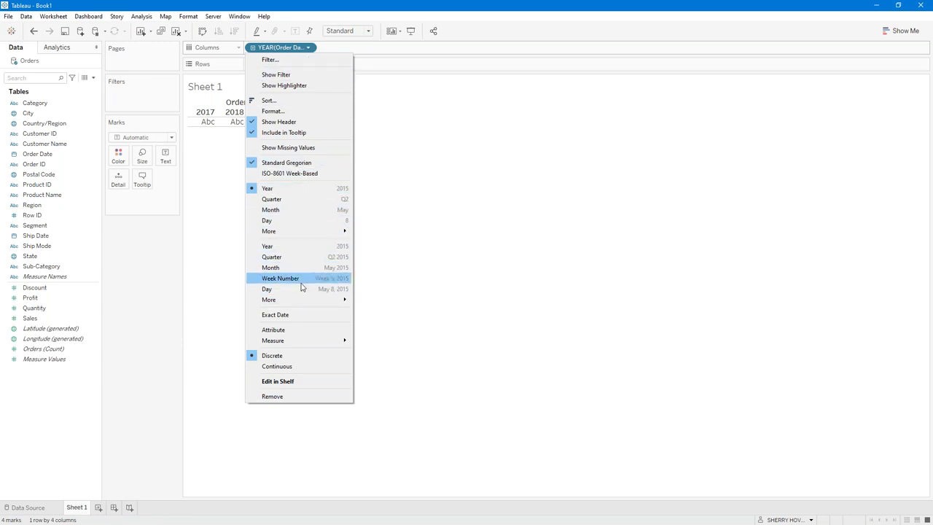
pyautogui.moveTo(301, 300)
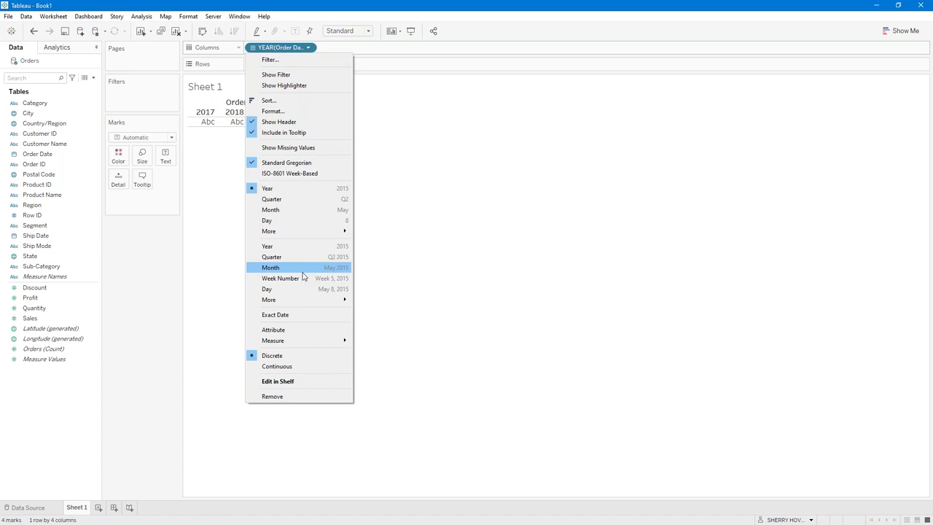
pyautogui.click(303, 271)
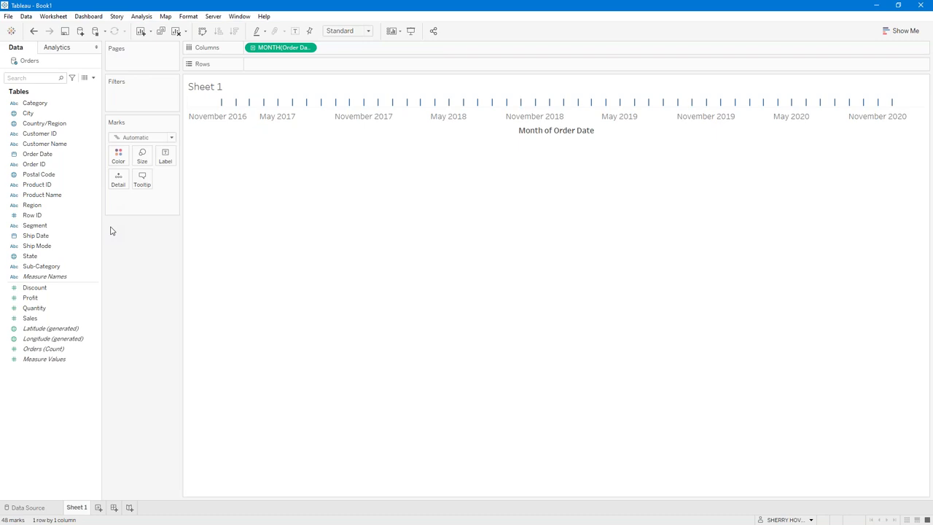
# Add Sales to Rows to plot total sales by order month as a line chart.
pyautogui.moveTo(54, 317); pyautogui.dragTo(296, 64)
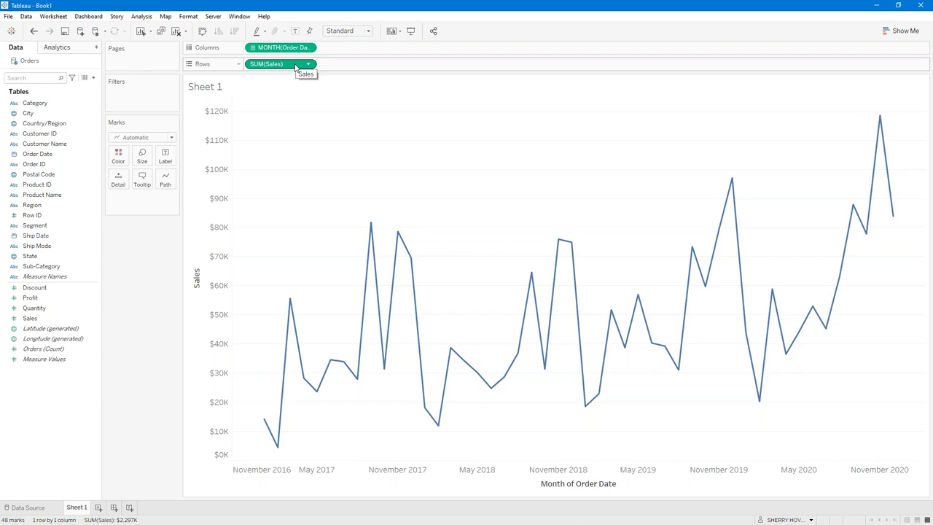
pyautogui.moveTo(263, 423)
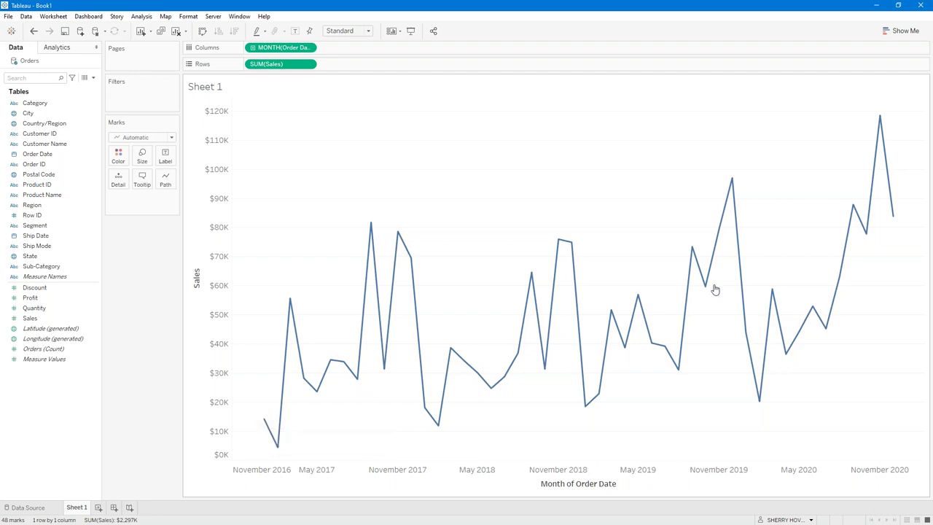
pyautogui.moveTo(894, 222)
pyautogui.moveTo(371, 228)
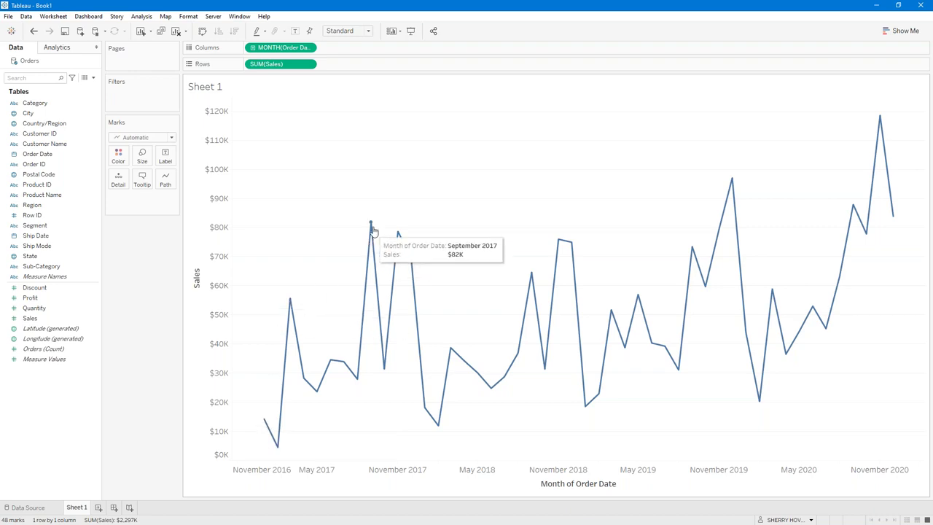
pyautogui.moveTo(397, 235)
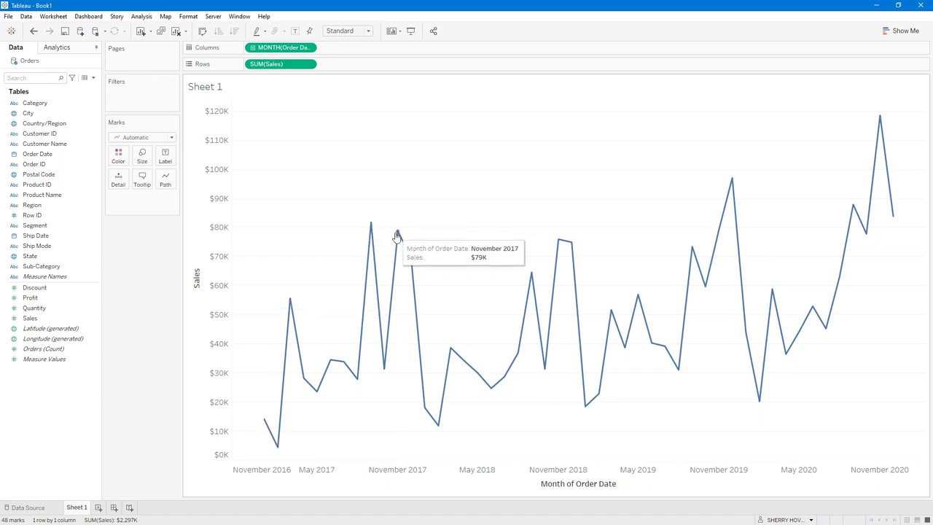
# Add Profit to the tooltip of the monthly sales line.
pyautogui.moveTo(410, 261)
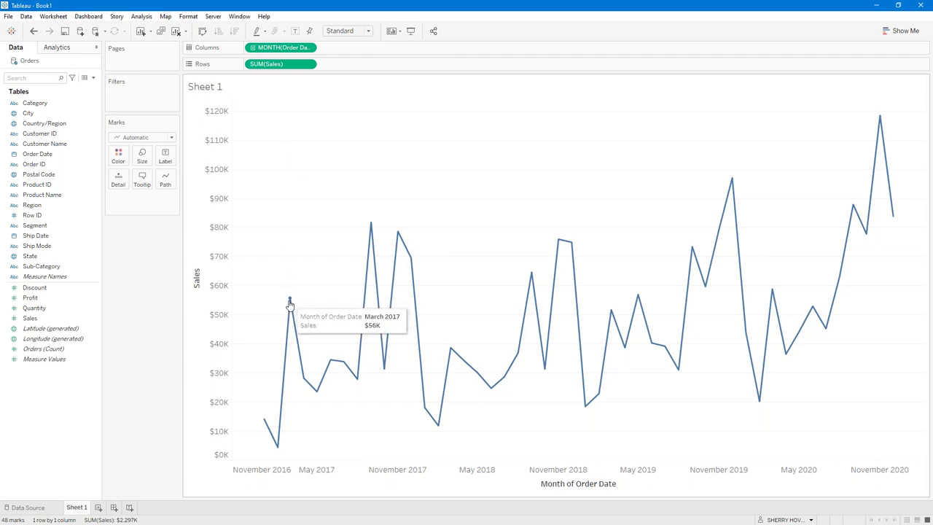
pyautogui.click(36, 299)
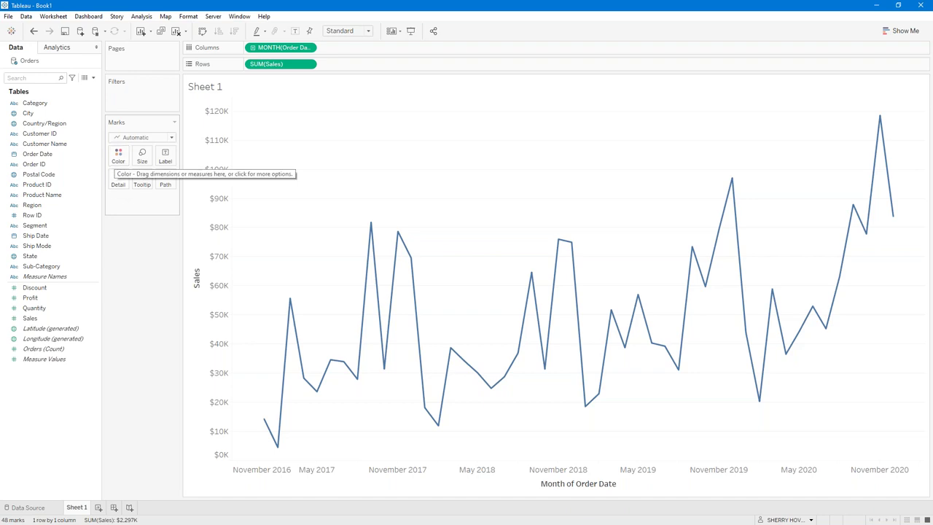
pyautogui.moveTo(60, 301); pyautogui.dragTo(143, 181)
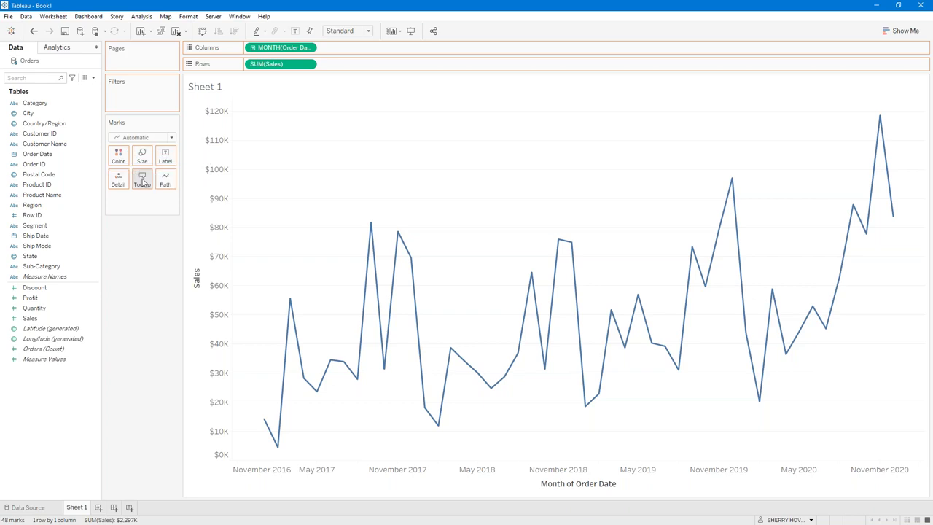
pyautogui.moveTo(291, 301)
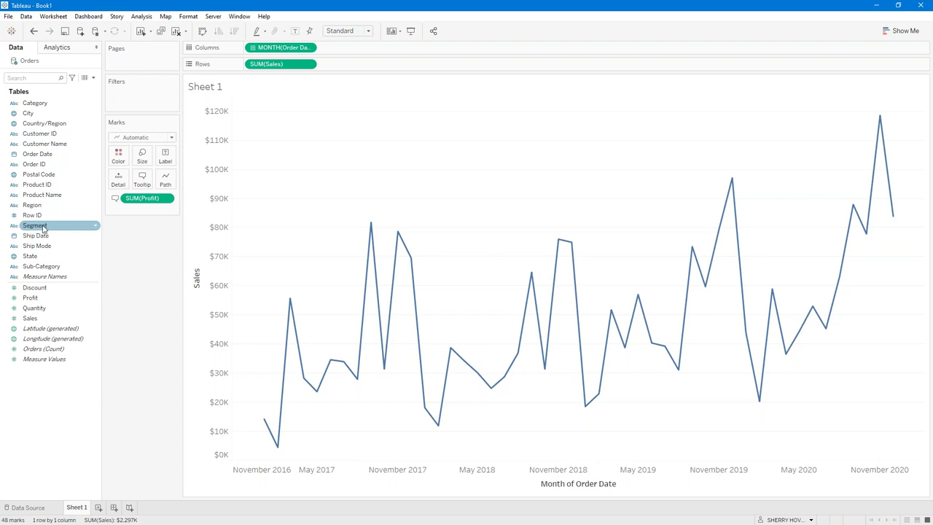
# Split the sales line by Segment and color each segment's line differently.
pyautogui.moveTo(42, 229); pyautogui.dragTo(118, 182)
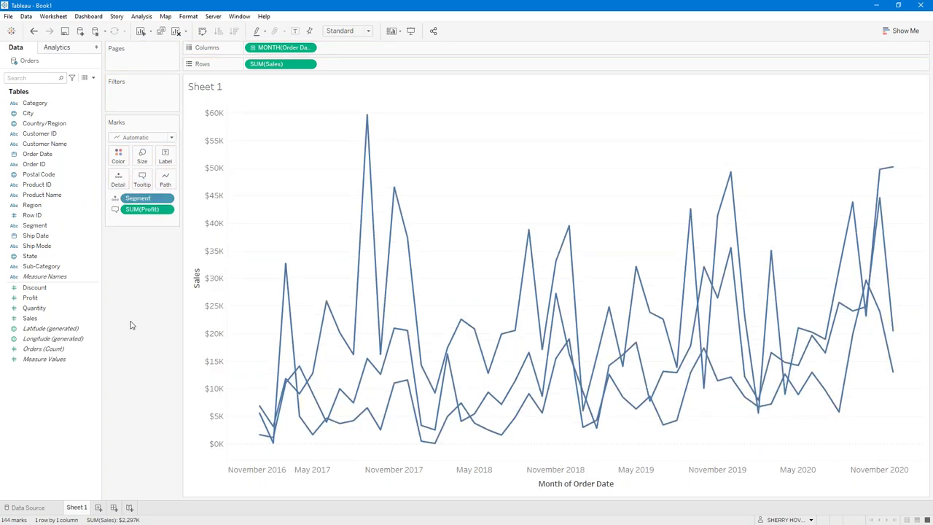
pyautogui.moveTo(130, 199); pyautogui.dragTo(117, 157)
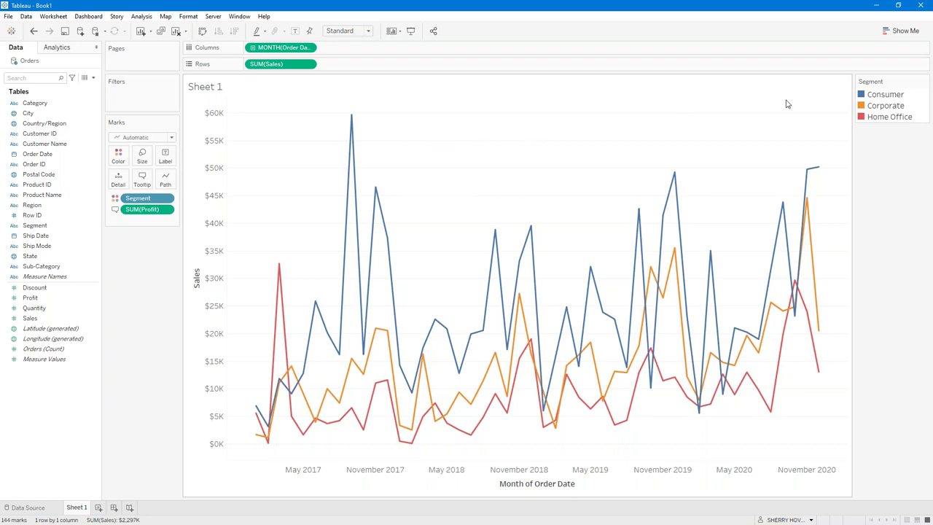
pyautogui.click(905, 105)
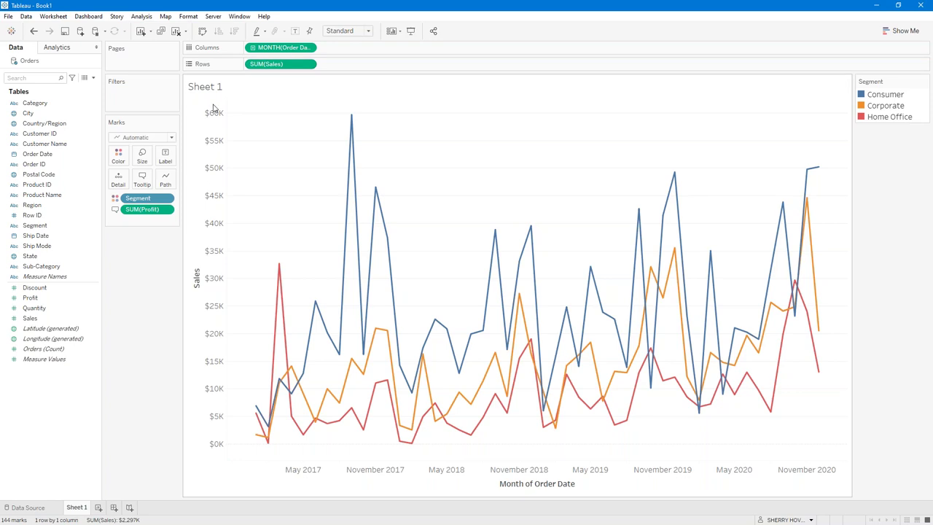
# Show an interactive filter for Order Date by year beside the chart.
pyautogui.click(42, 156)
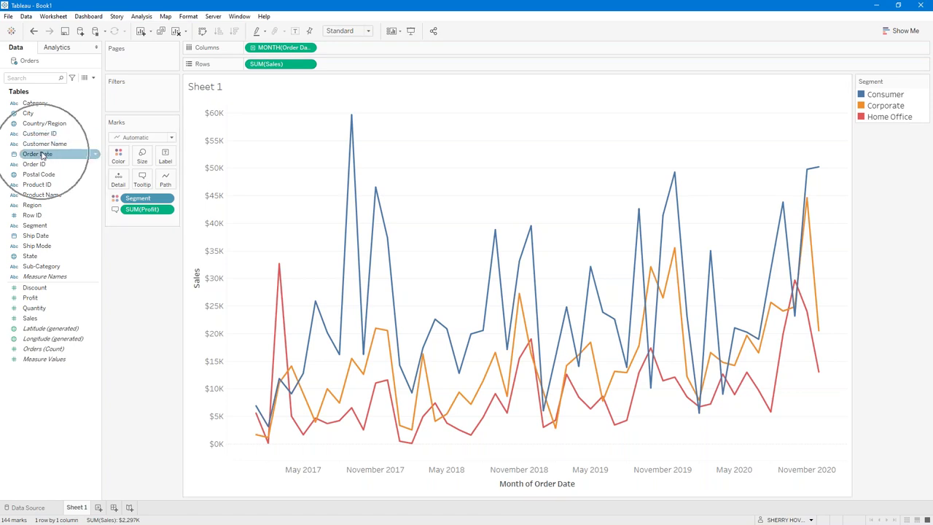
pyautogui.click(94, 159)
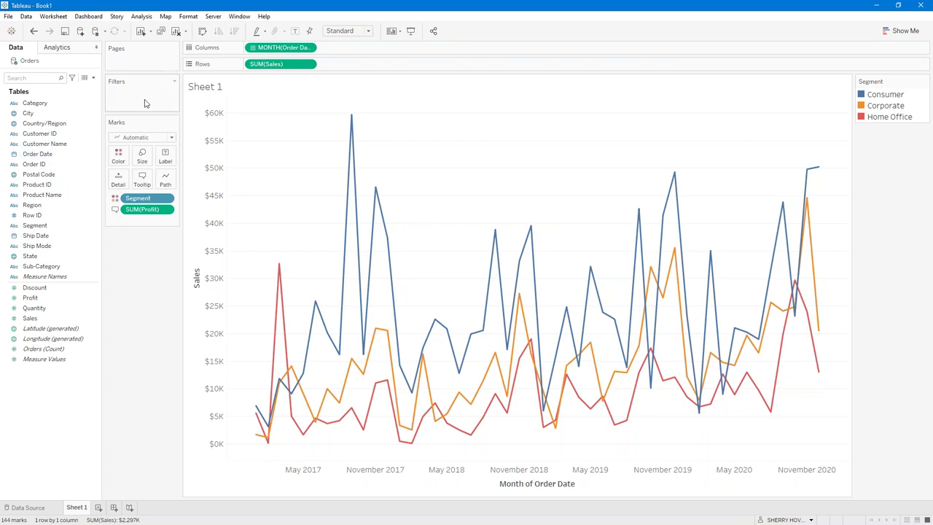
pyautogui.rightClick(96, 158)
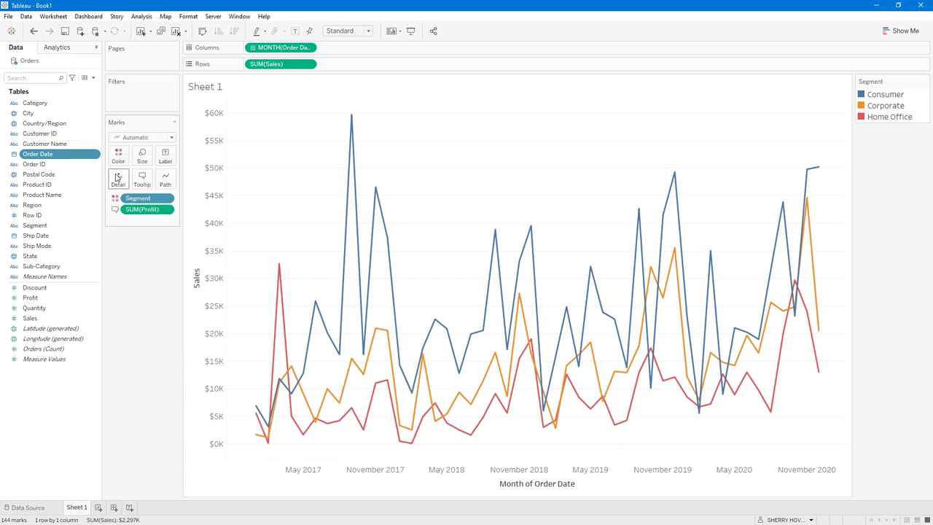
pyautogui.click(115, 176)
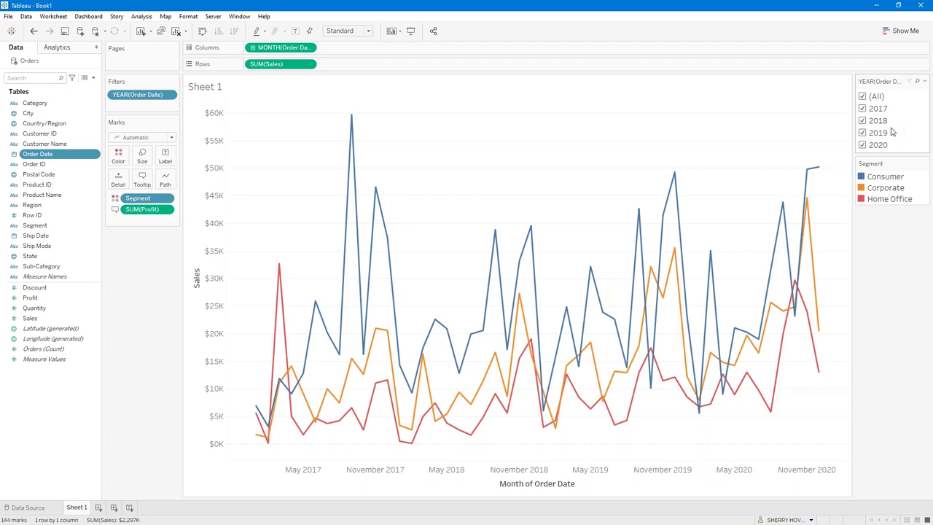
pyautogui.click(924, 83)
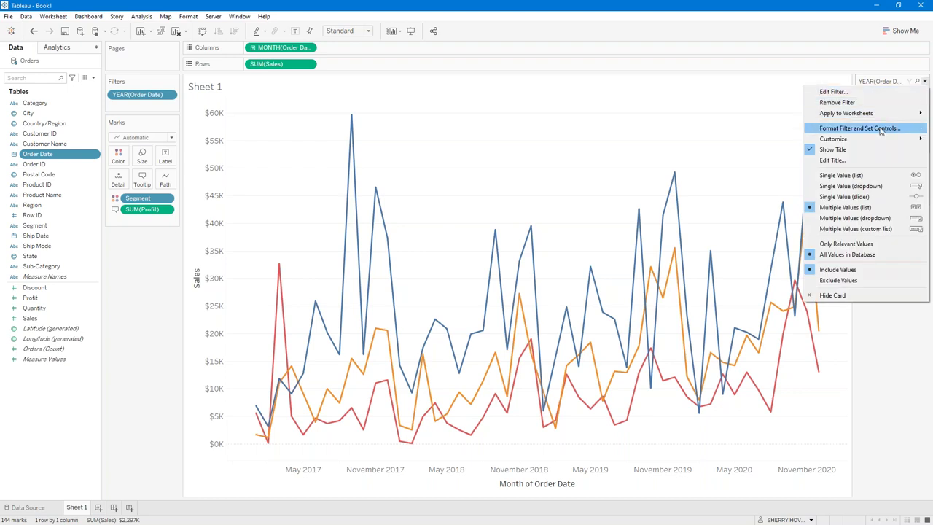
pyautogui.moveTo(874, 140)
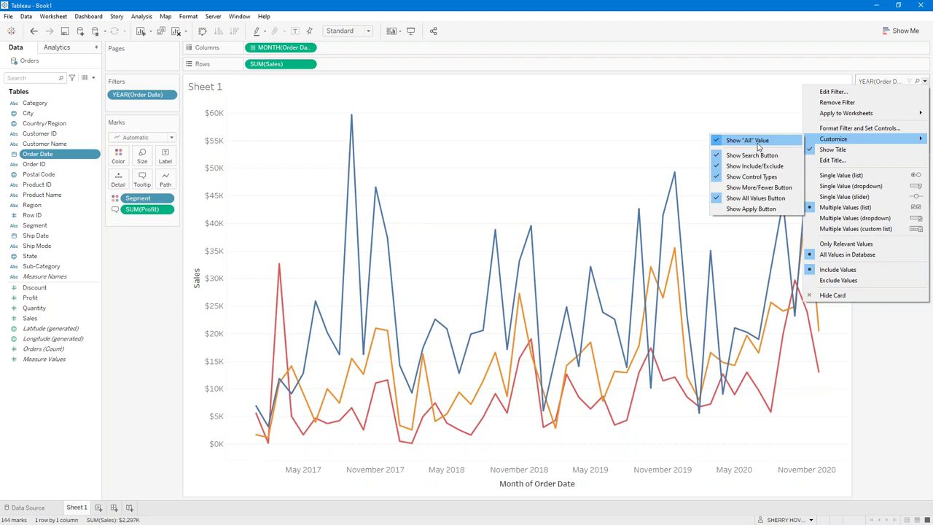
pyautogui.click(924, 82)
pyautogui.click(924, 82)
pyautogui.click(922, 66)
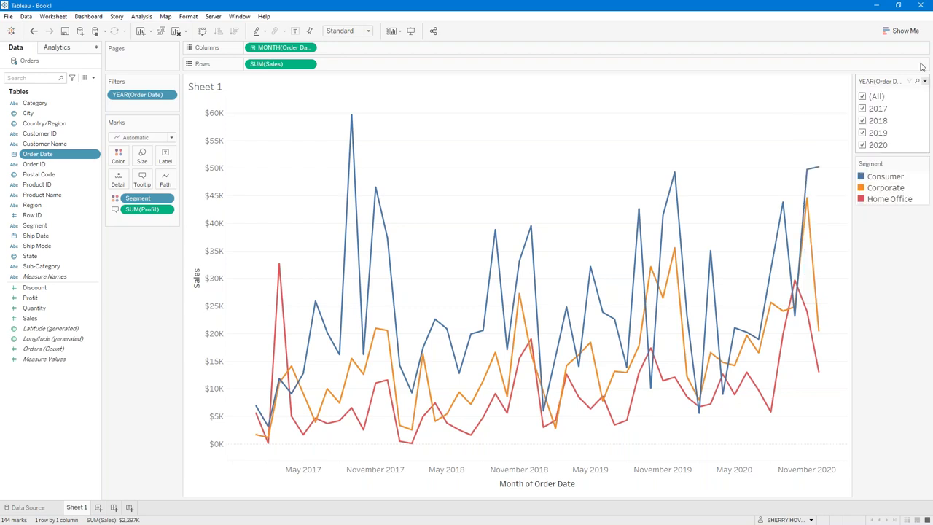
# Toggle years off and on in the Order Date year filter, ending with only 2018 selected.
pyautogui.click(863, 109)
pyautogui.click(862, 121)
pyautogui.click(862, 133)
pyautogui.click(862, 97)
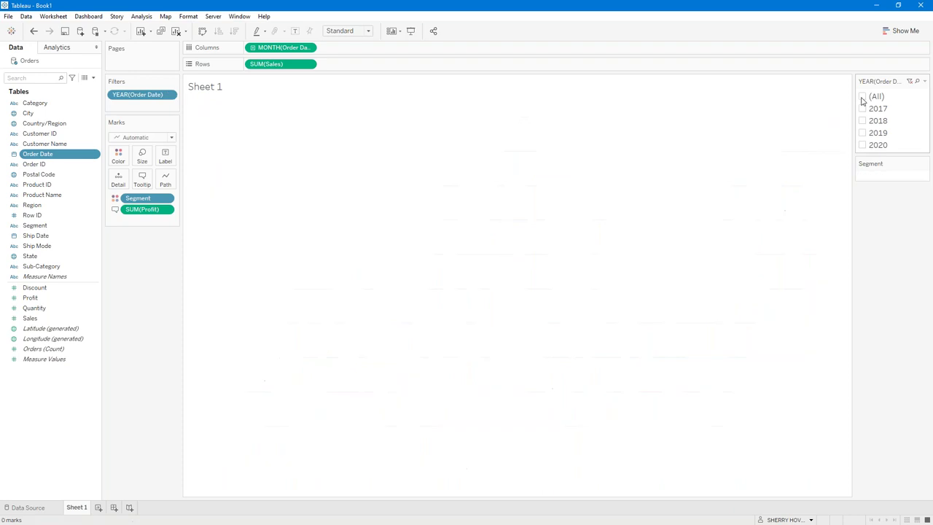
pyautogui.click(862, 97)
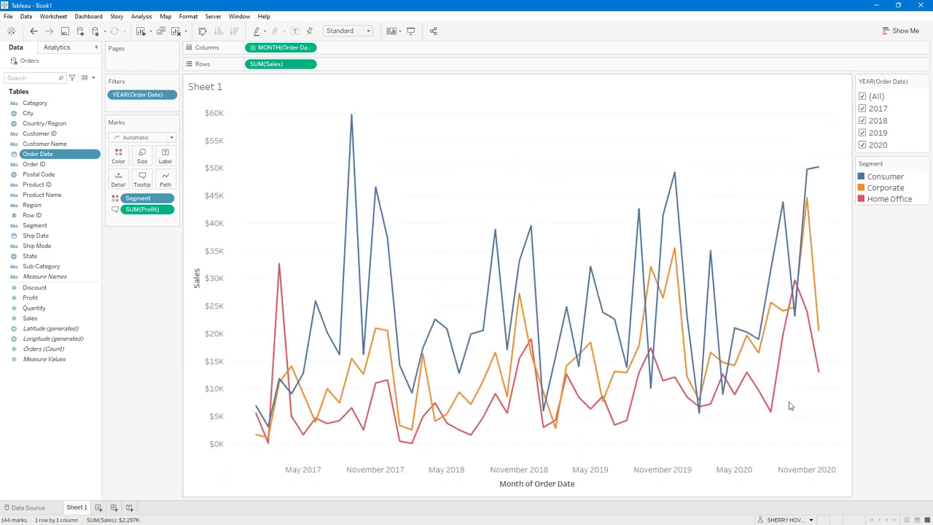
pyautogui.click(862, 96)
pyautogui.click(862, 121)
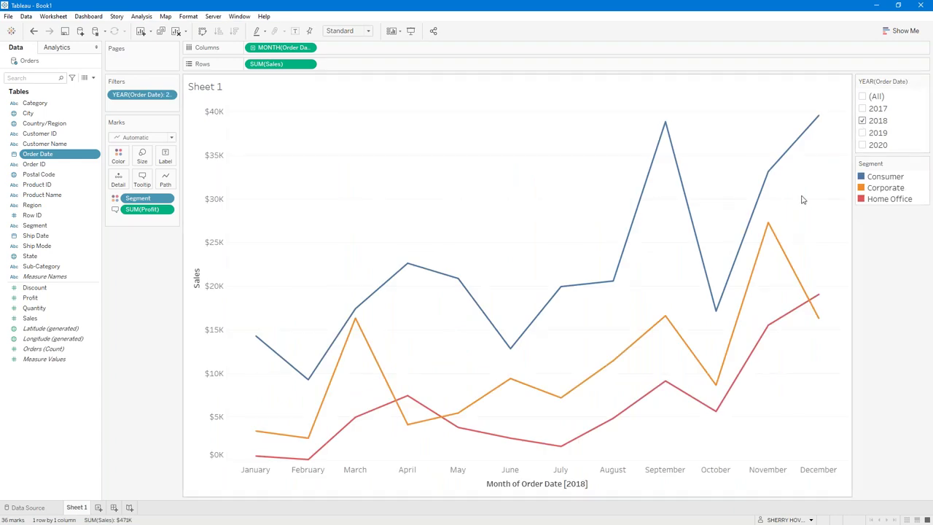
pyautogui.moveTo(715, 306)
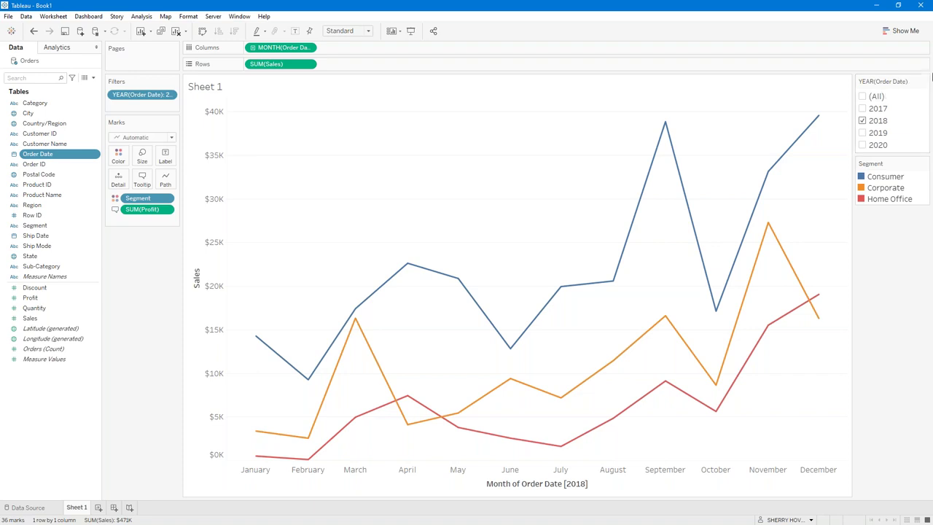
# Hide the "All" value in the year filter and make it a Single Value (list).
pyautogui.click(925, 81)
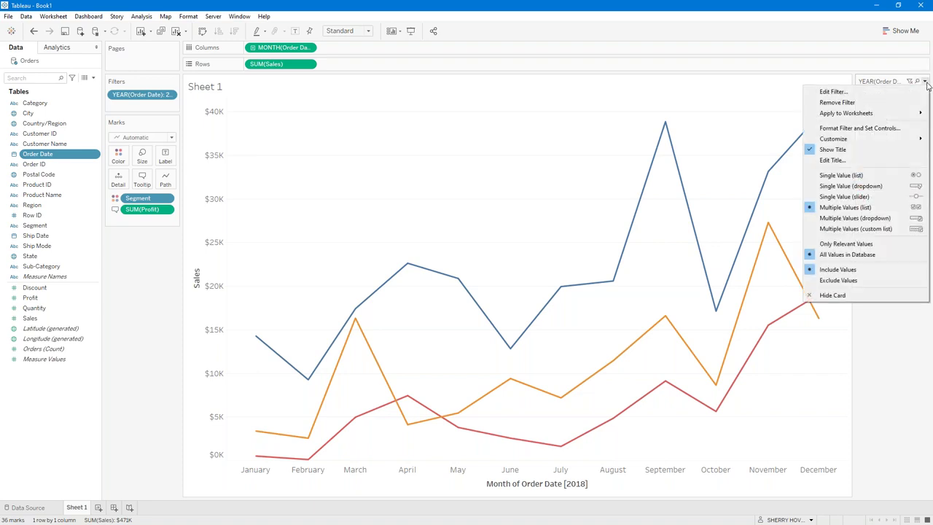
pyautogui.moveTo(814, 136)
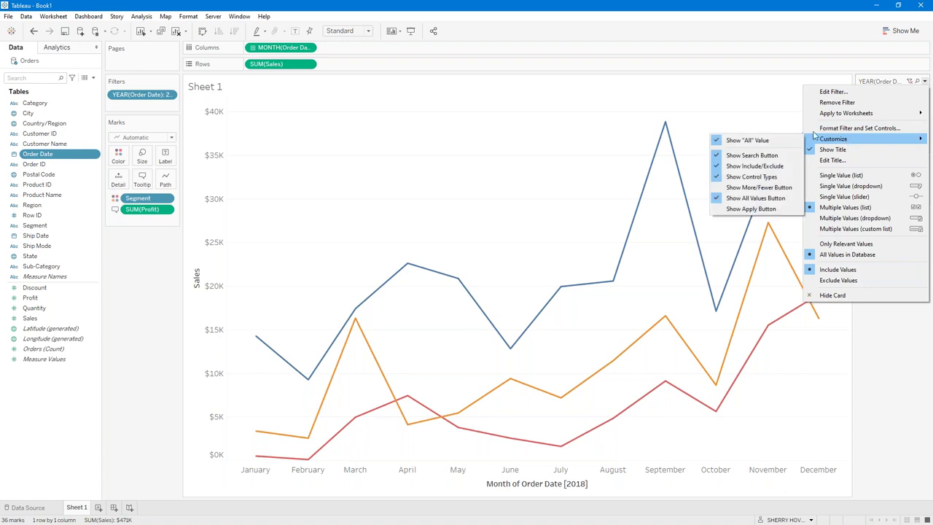
pyautogui.click(763, 143)
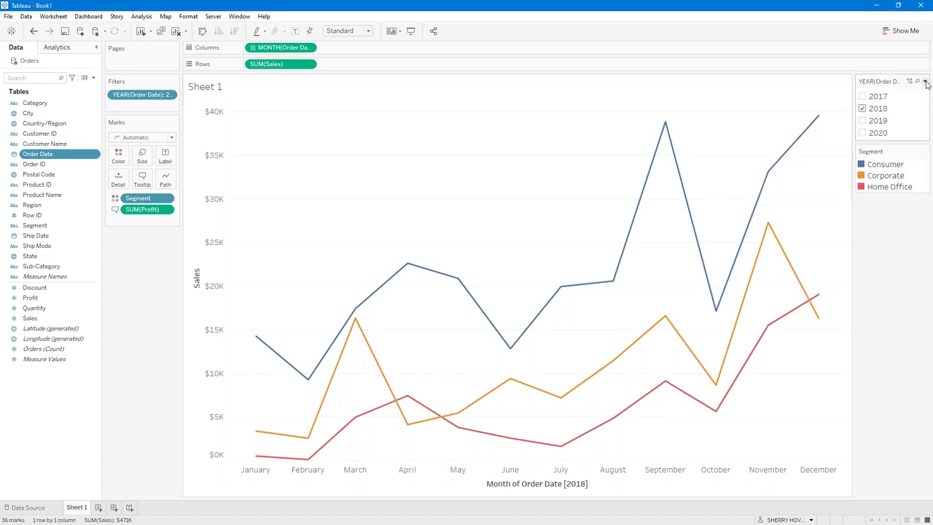
pyautogui.click(925, 82)
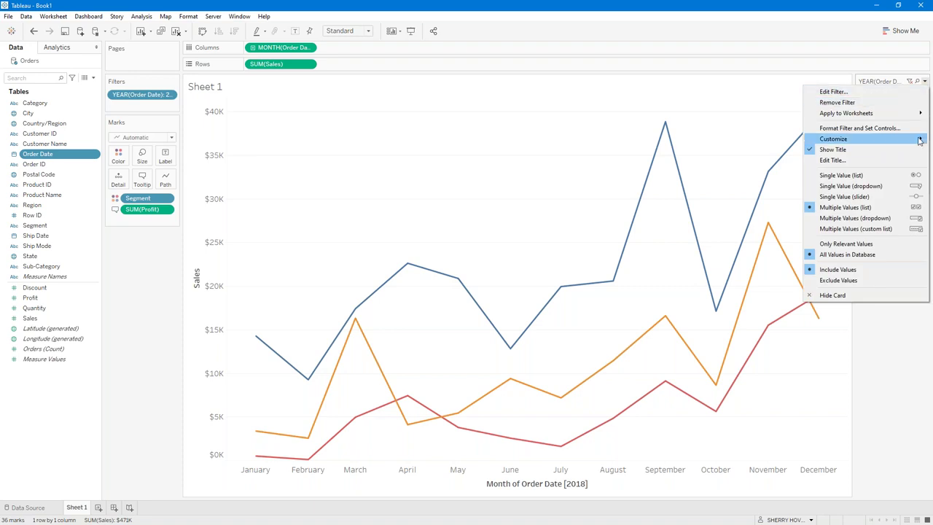
pyautogui.click(911, 177)
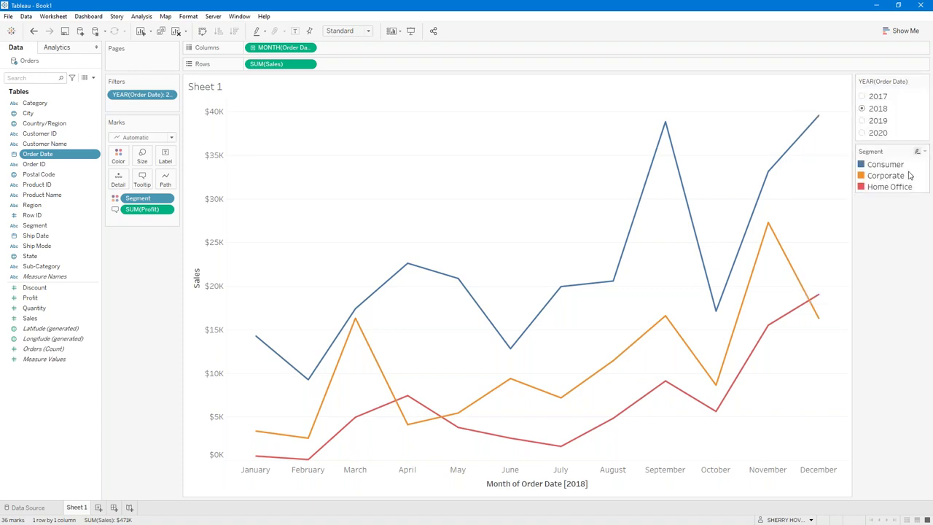
# Switch the year filter through 2019 and 2020, ending on 2017.
pyautogui.click(862, 121)
pyautogui.click(861, 132)
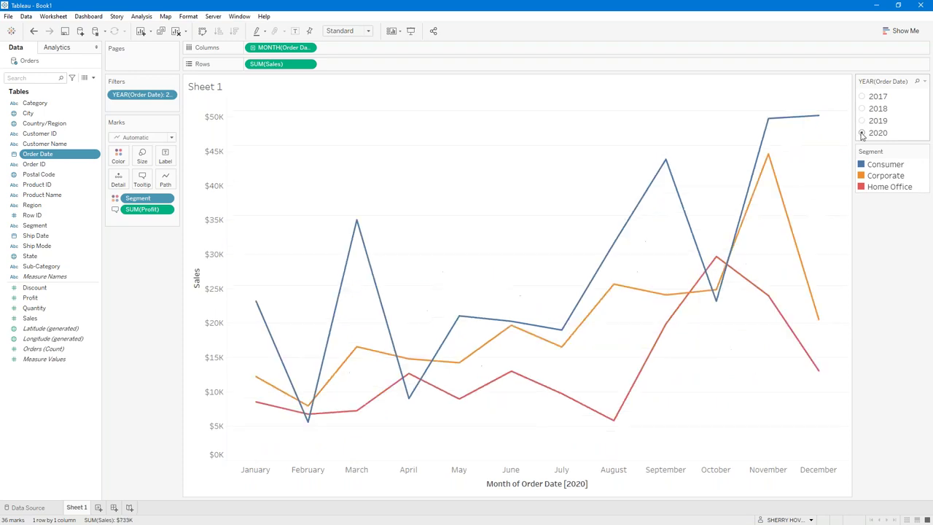
pyautogui.click(862, 97)
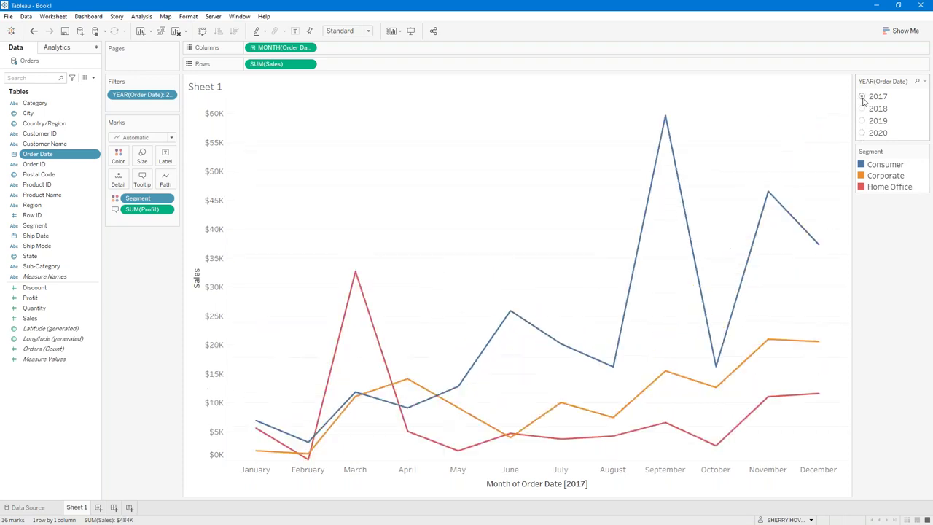
# Change the year filter's title to "Select a Year".
pyautogui.click(924, 81)
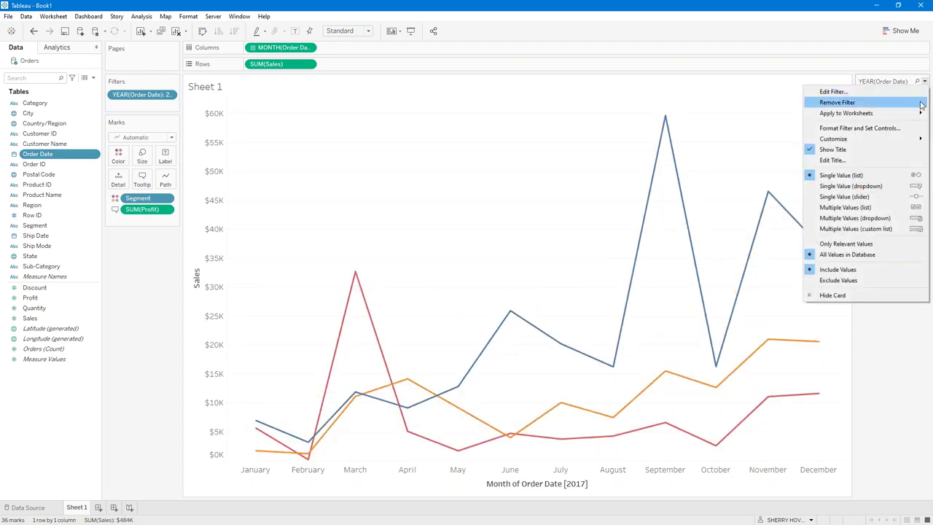
pyautogui.click(884, 160)
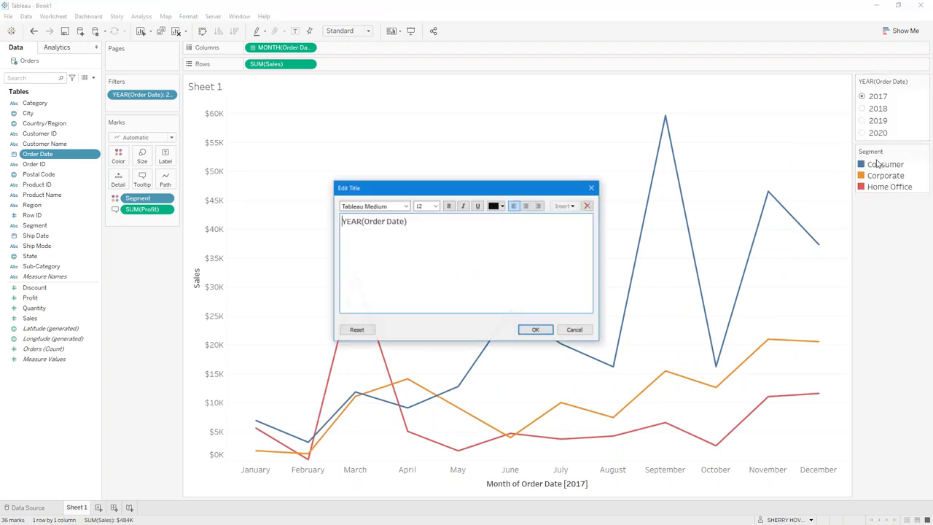
pyautogui.moveTo(526, 188); pyautogui.dragTo(753, 131)
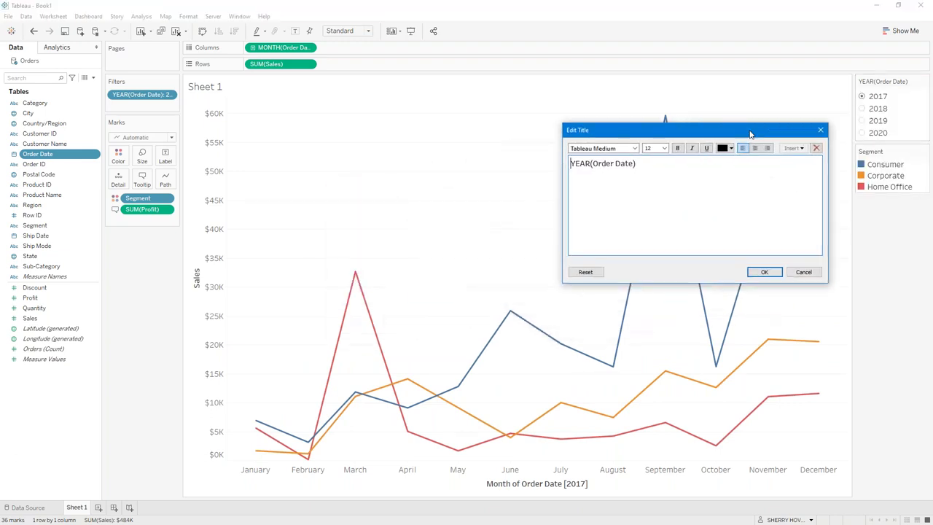
pyautogui.moveTo(635, 166); pyautogui.dragTo(571, 173)
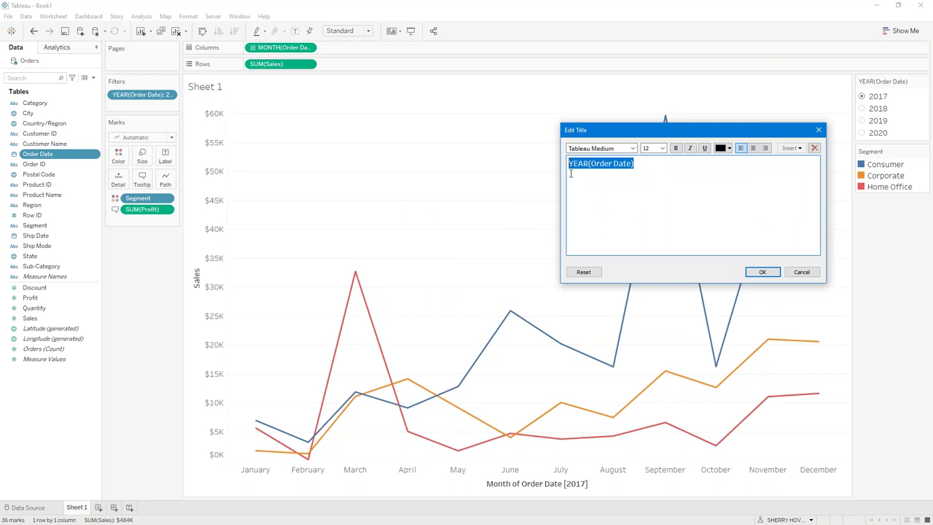
pyautogui.write('Select a Year')
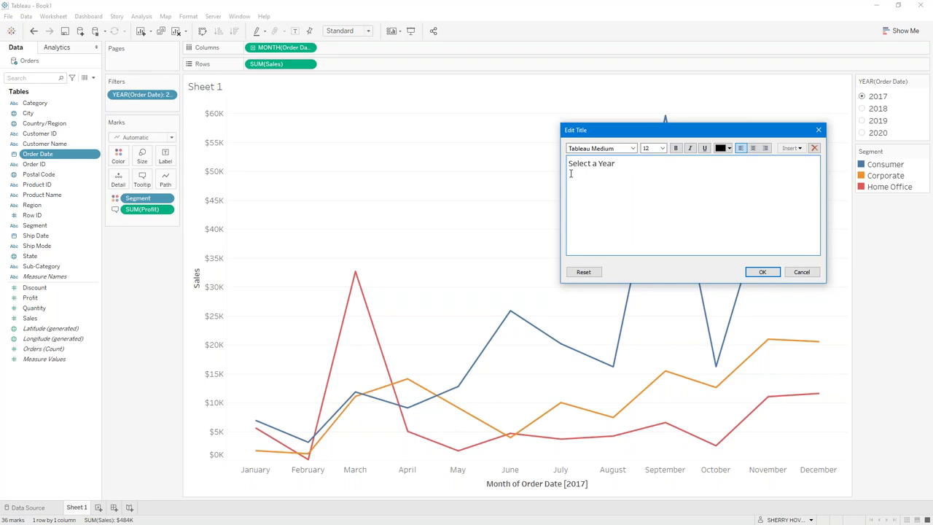
pyautogui.click(762, 272)
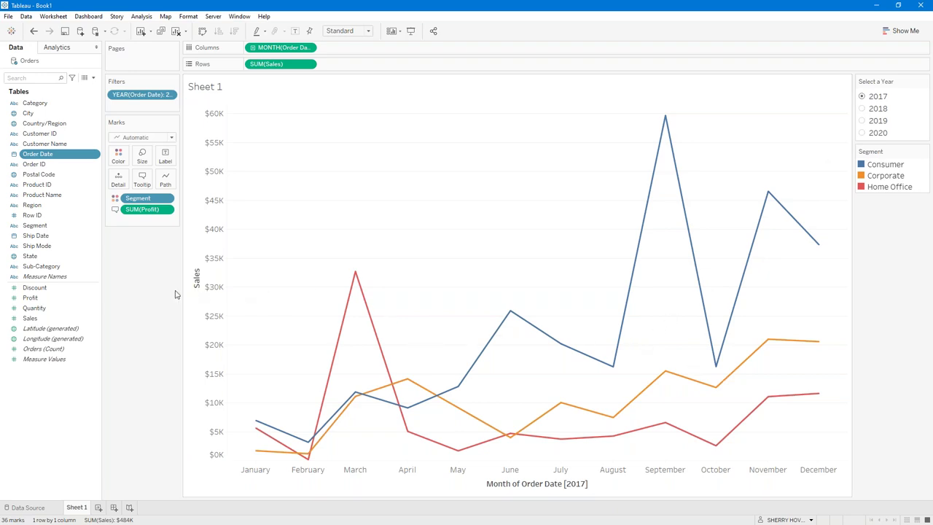
# Remove the title from the Sales axis.
pyautogui.rightClick(196, 280)
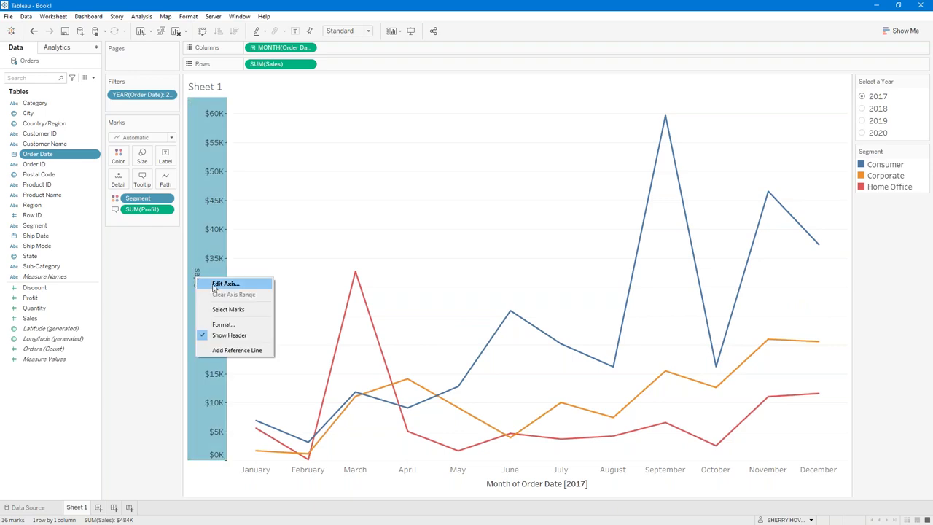
pyautogui.click(218, 283)
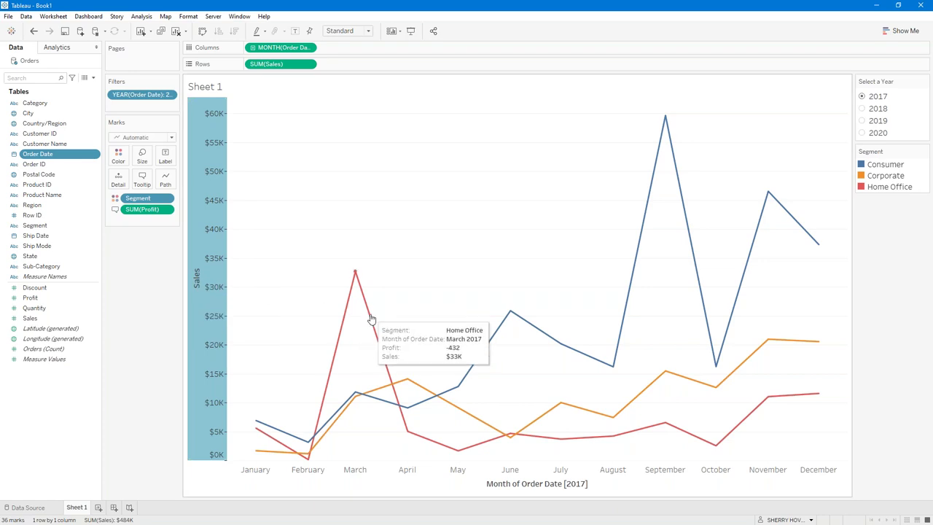
pyautogui.doubleClick(395, 328)
pyautogui.press('BackSpace')
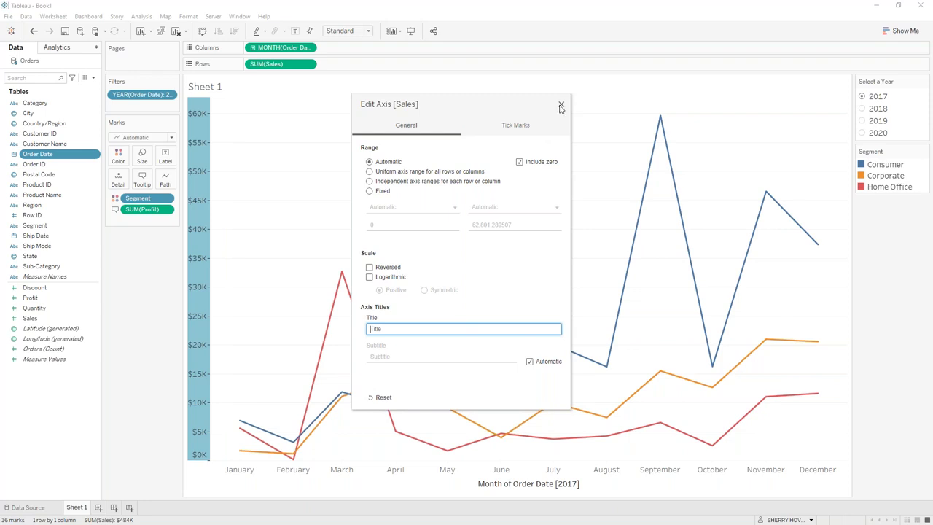
pyautogui.click(561, 104)
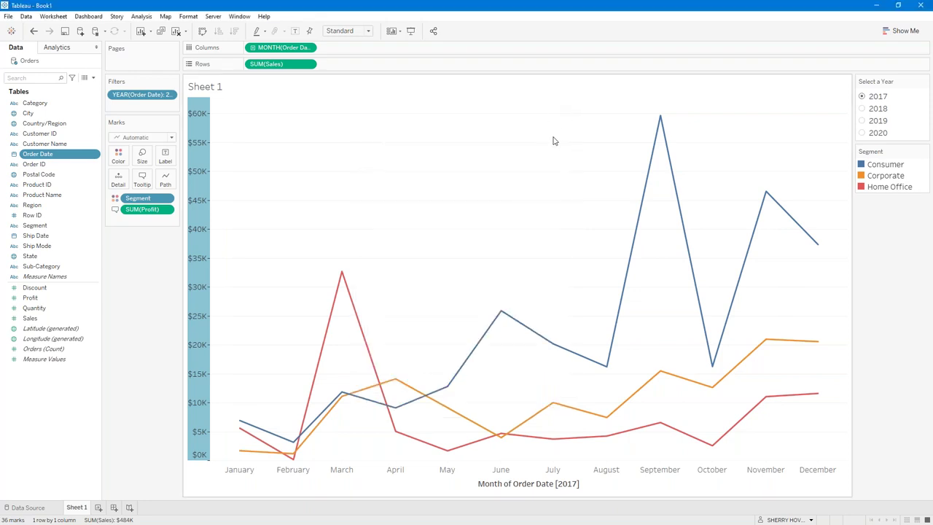
# Remove the title from the Month of Order Date axis.
pyautogui.click(513, 487)
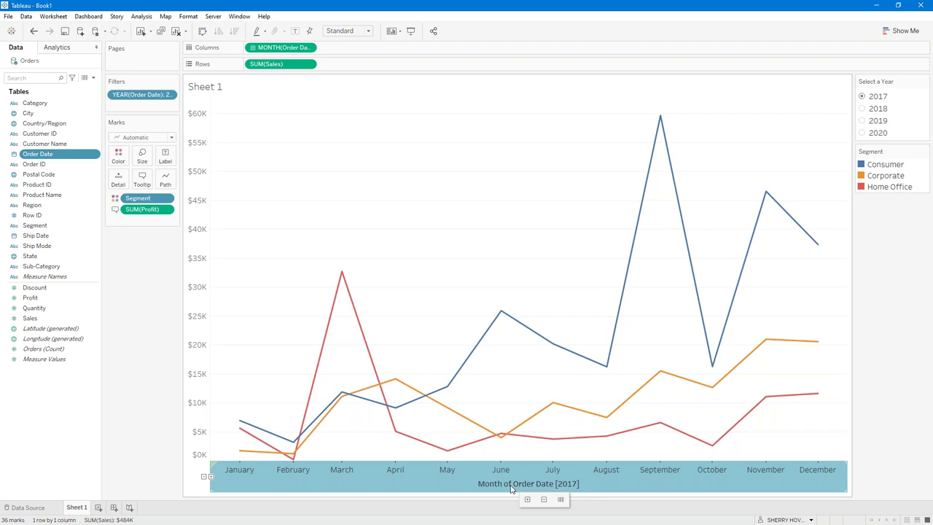
pyautogui.rightClick(511, 486)
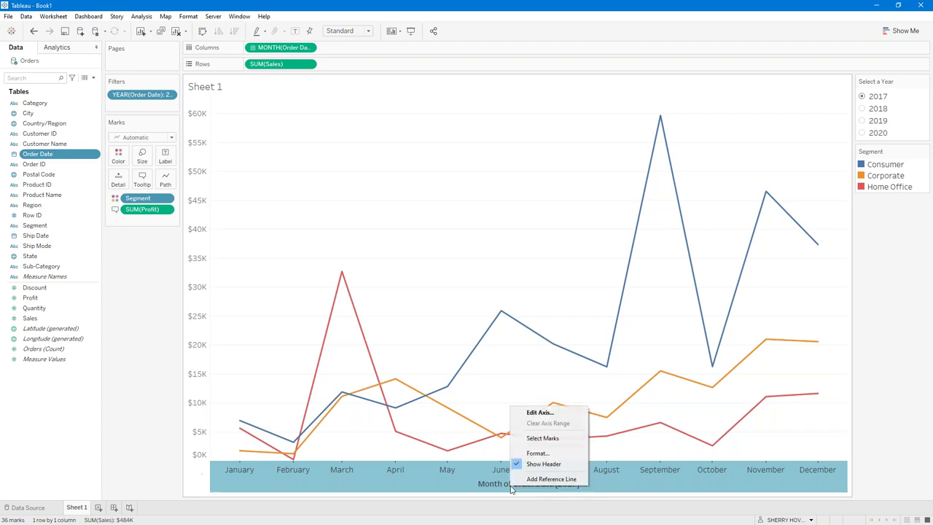
pyautogui.click(539, 413)
pyautogui.click(459, 336)
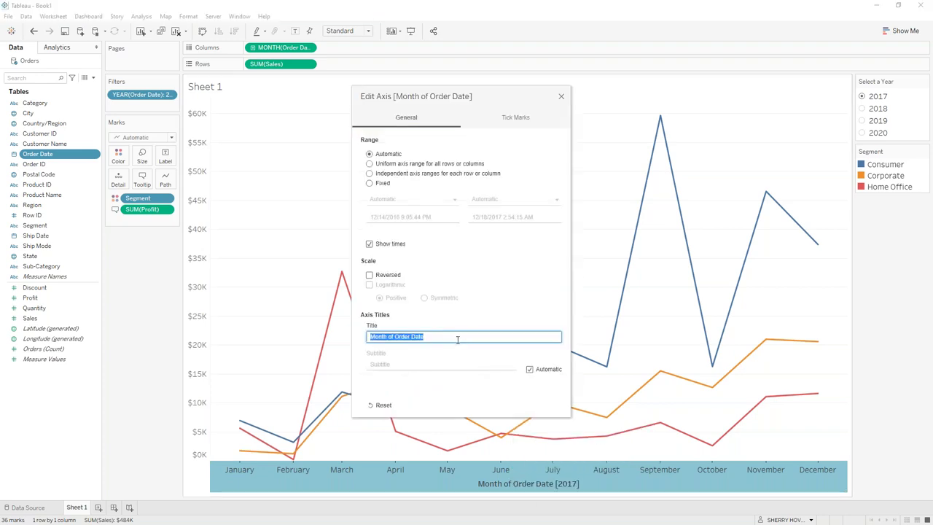
pyautogui.press('BackSpace')
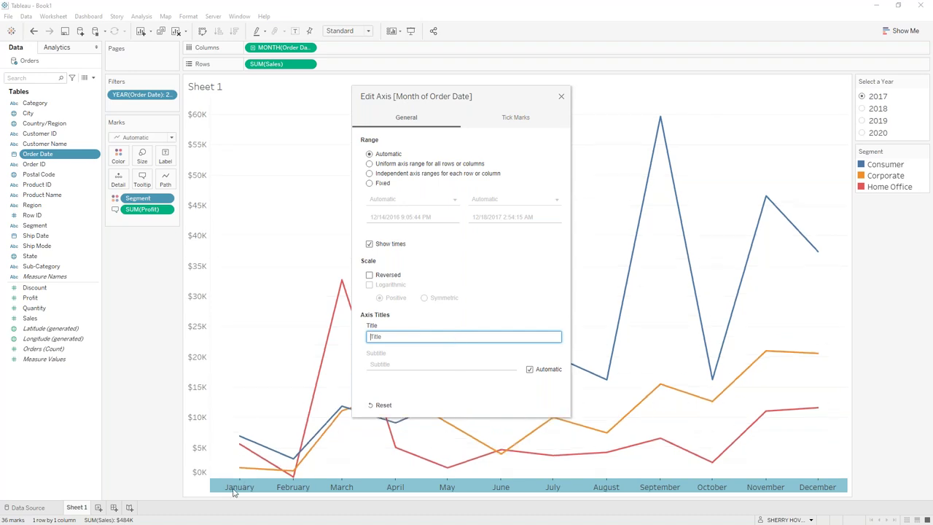
pyautogui.click(561, 96)
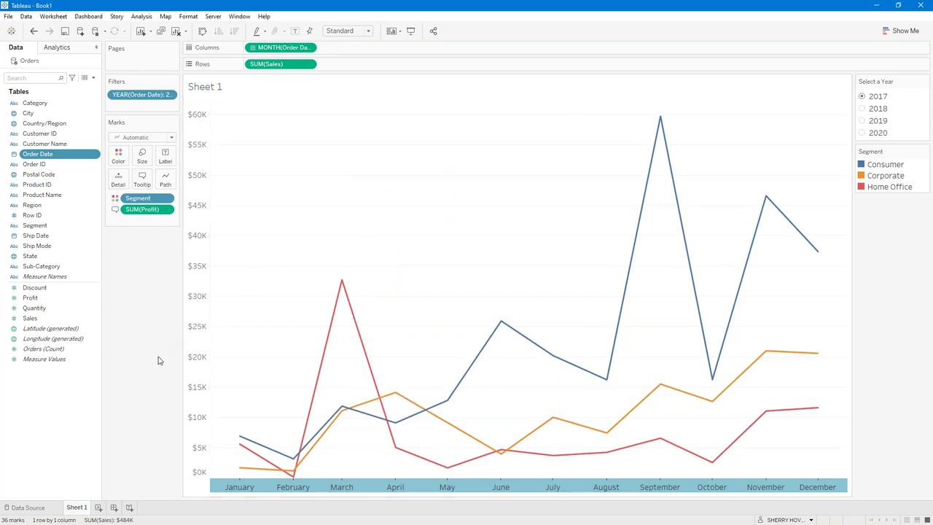
# Rename Sheet 1 as "Monthly Segment Sales".
pyautogui.moveTo(77, 510)
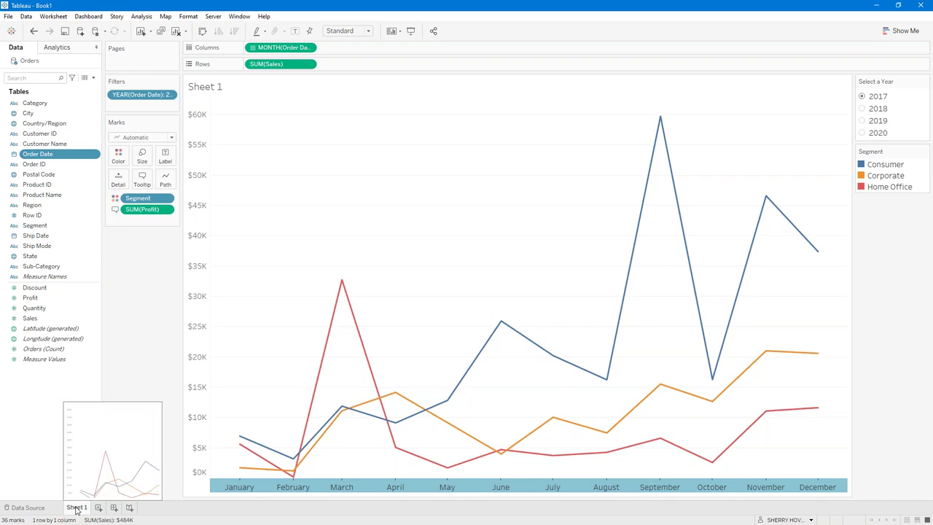
pyautogui.doubleClick(76, 508)
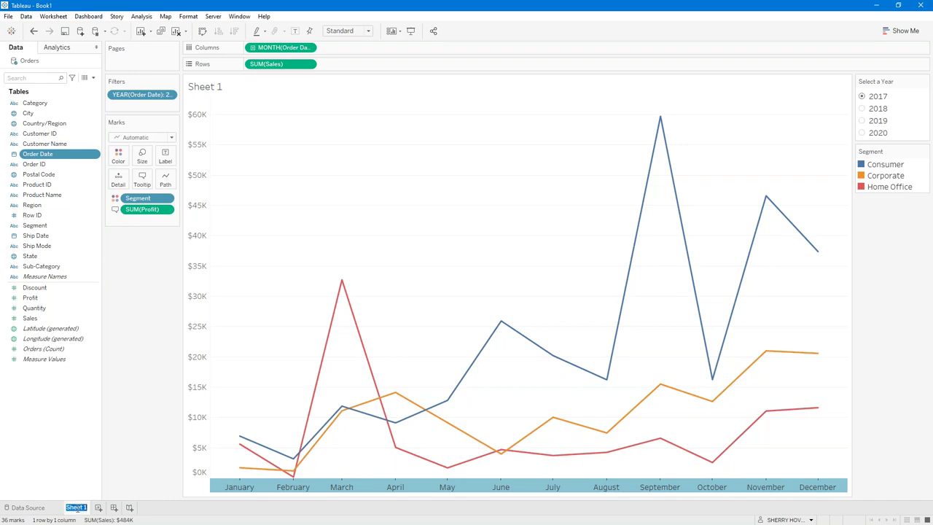
pyautogui.write('Mo')
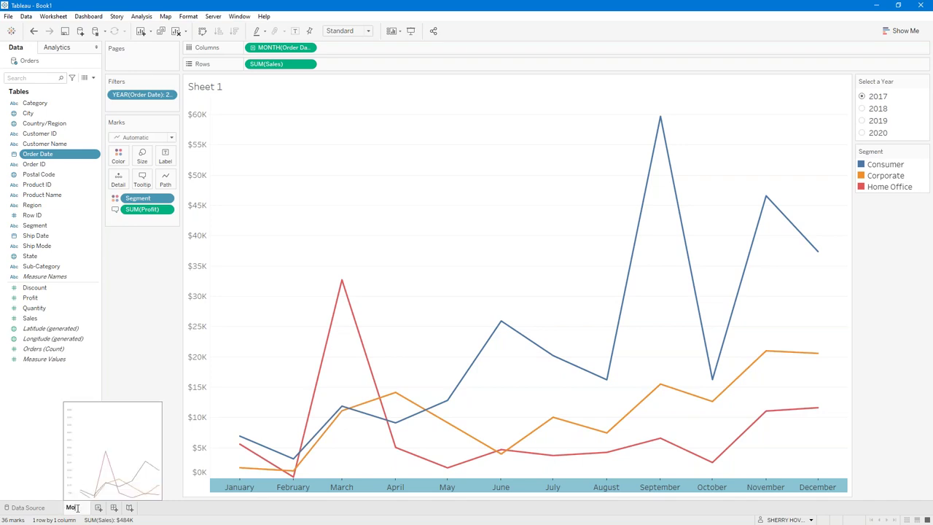
pyautogui.write('nthly Segmetn')
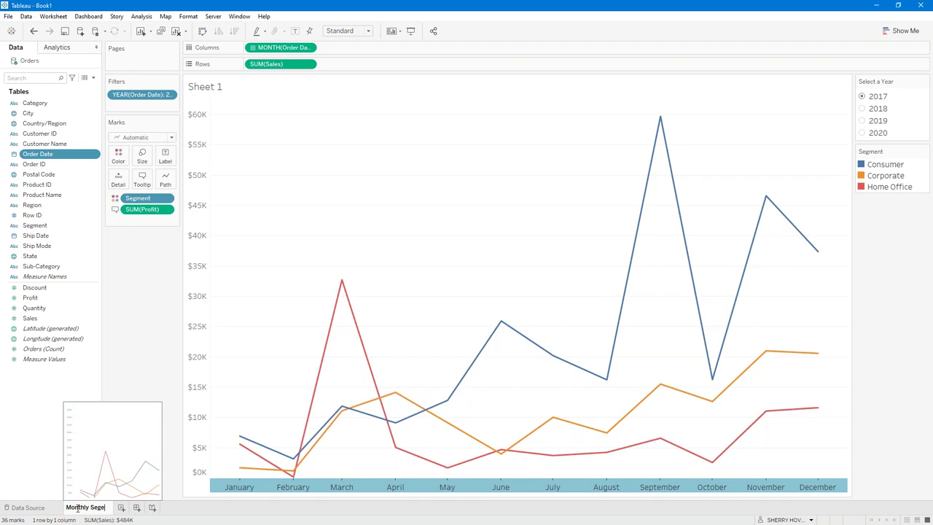
pyautogui.press('BackSpace')
pyautogui.press('BackSpace')
pyautogui.write('nt Sales')
pyautogui.press('Return')
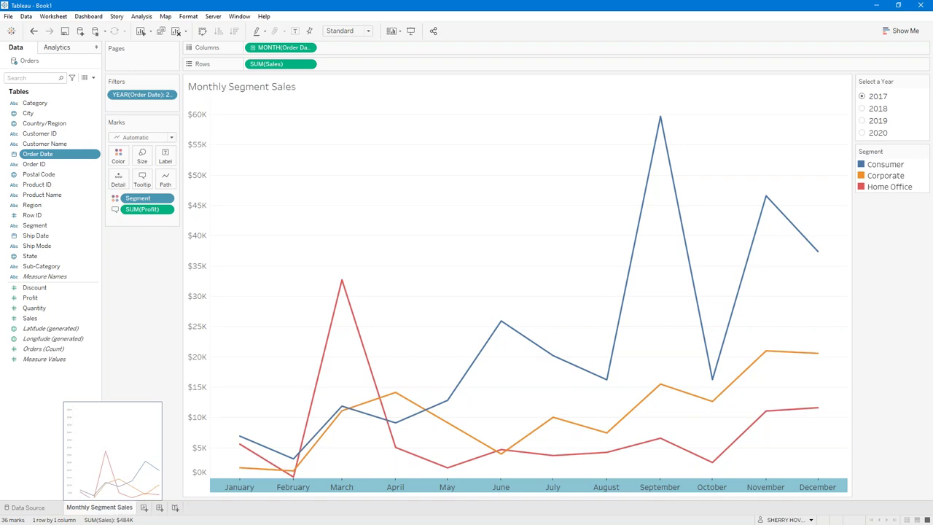
pyautogui.click(229, 101)
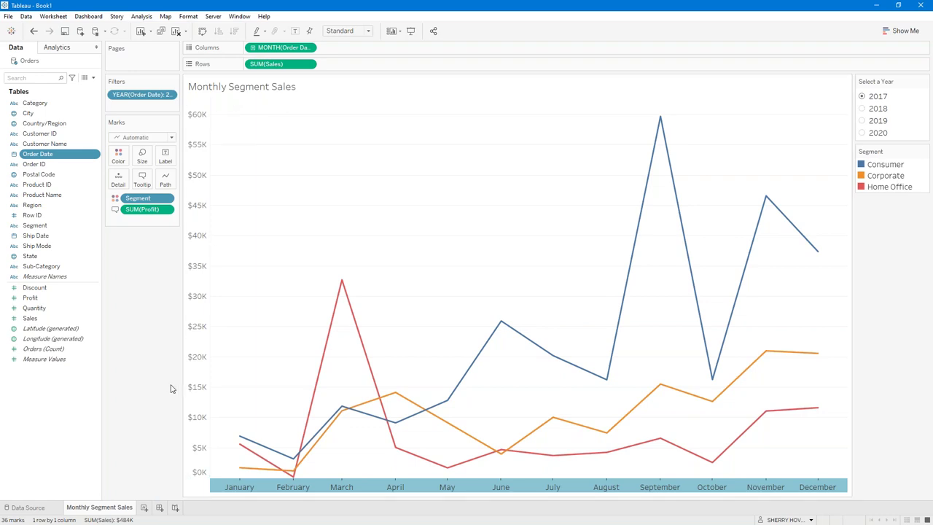
# On a new worksheet, build a bar chart with Sales in columns and Category and Sub-Category in rows, sorted in descending order.
pyautogui.click(143, 507)
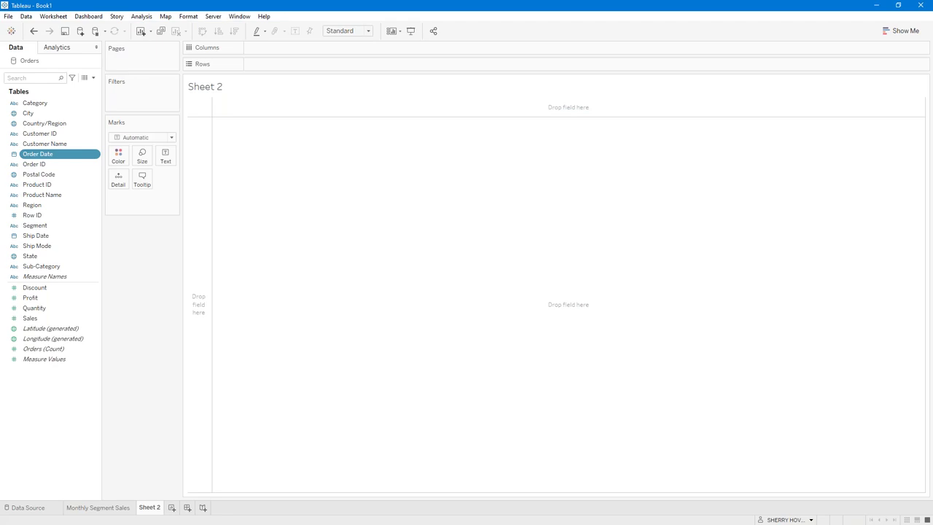
pyautogui.moveTo(45, 103); pyautogui.dragTo(153, 102)
pyautogui.moveTo(271, 72); pyautogui.dragTo(270, 65)
pyautogui.click(52, 212)
pyautogui.moveTo(44, 266); pyautogui.dragTo(352, 68)
pyautogui.moveTo(30, 317); pyautogui.dragTo(318, 48)
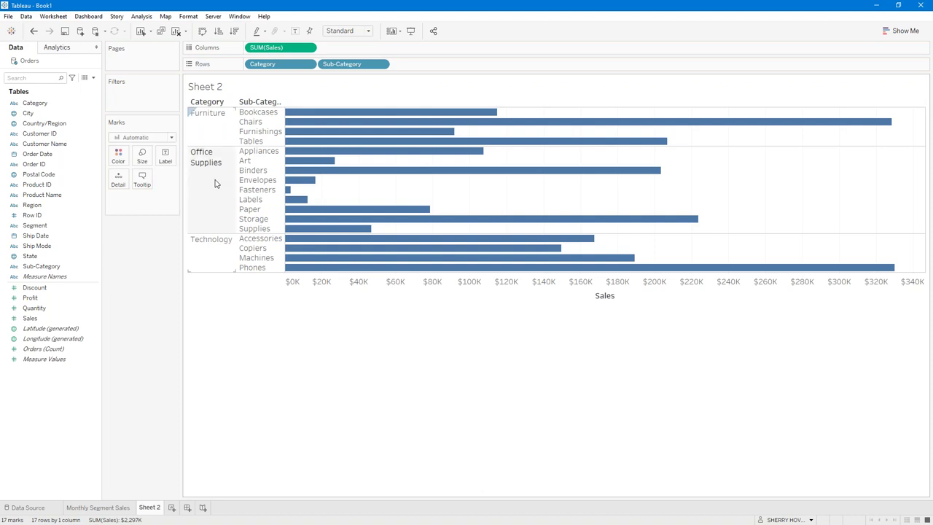
pyautogui.moveTo(532, 172)
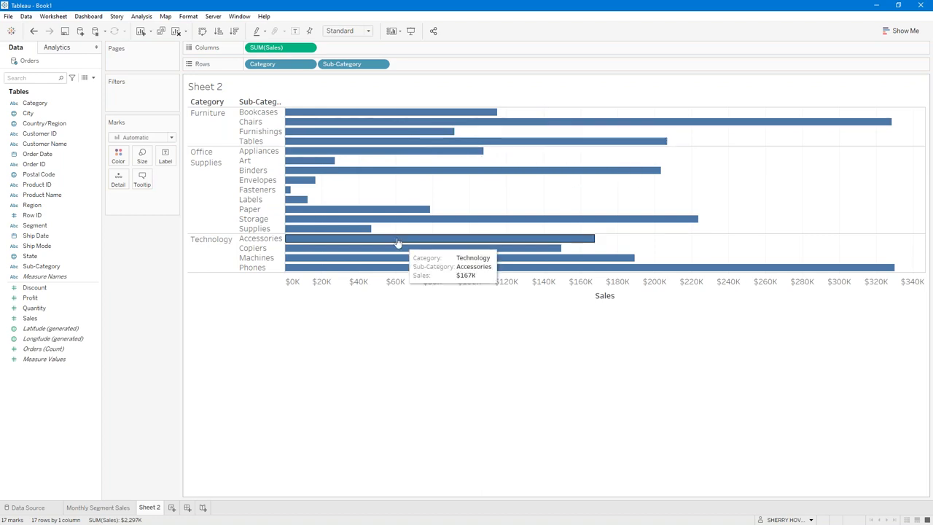
pyautogui.click(235, 31)
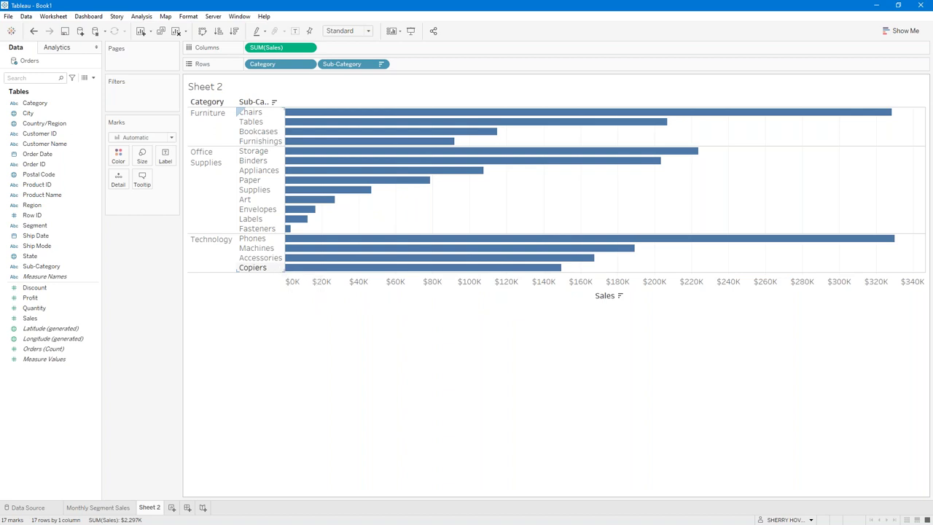
# Color the bars by Segment and fit the chart to Entire View.
pyautogui.moveTo(294, 144)
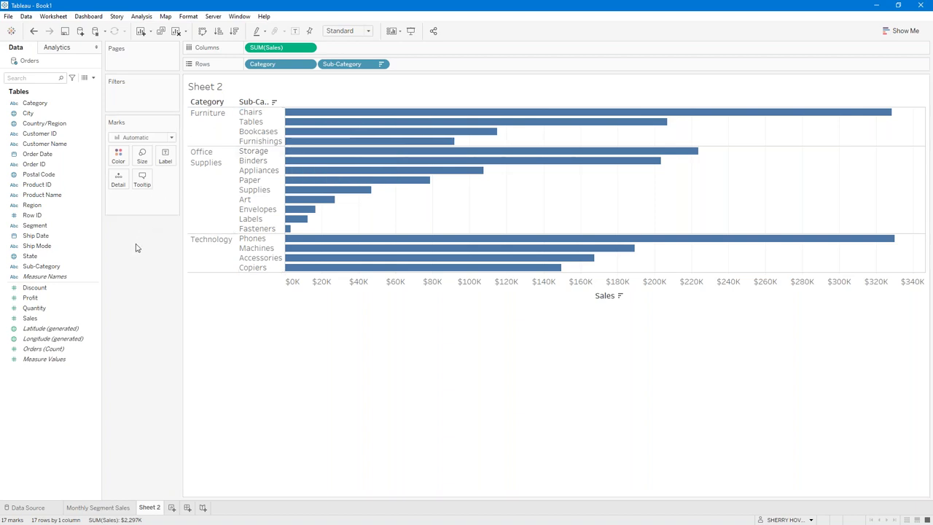
pyautogui.click(76, 230)
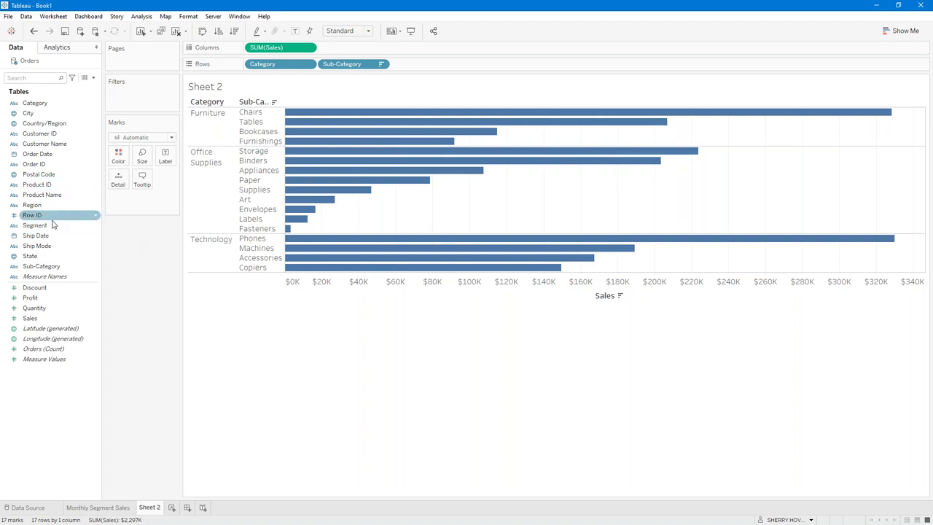
pyautogui.moveTo(45, 227); pyautogui.dragTo(118, 156)
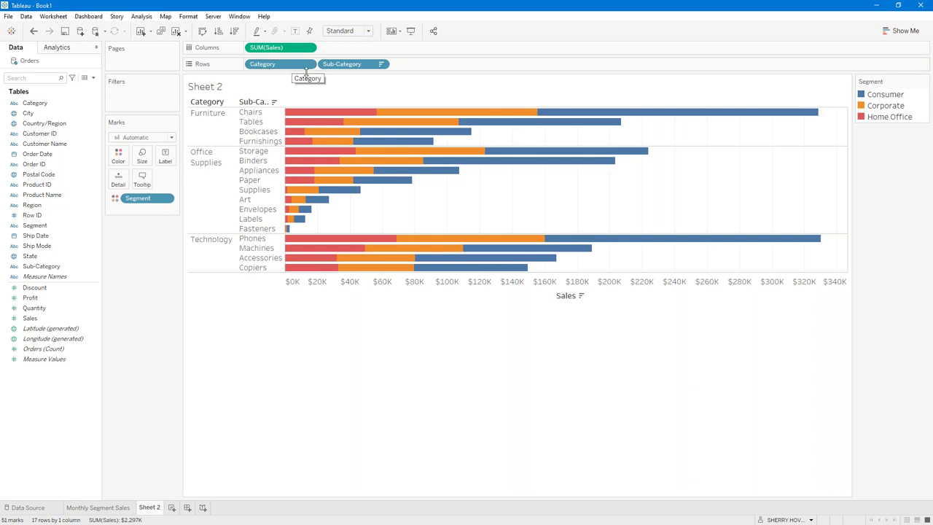
pyautogui.click(369, 32)
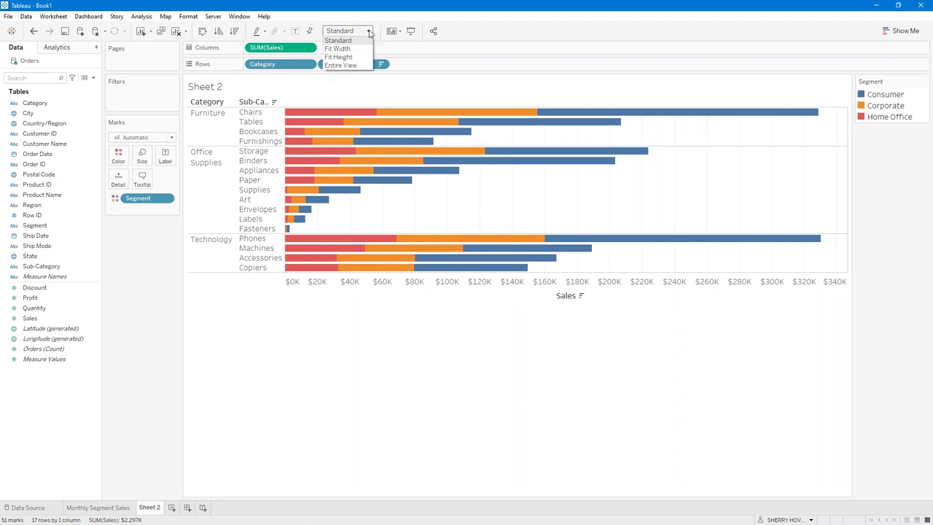
pyautogui.click(341, 66)
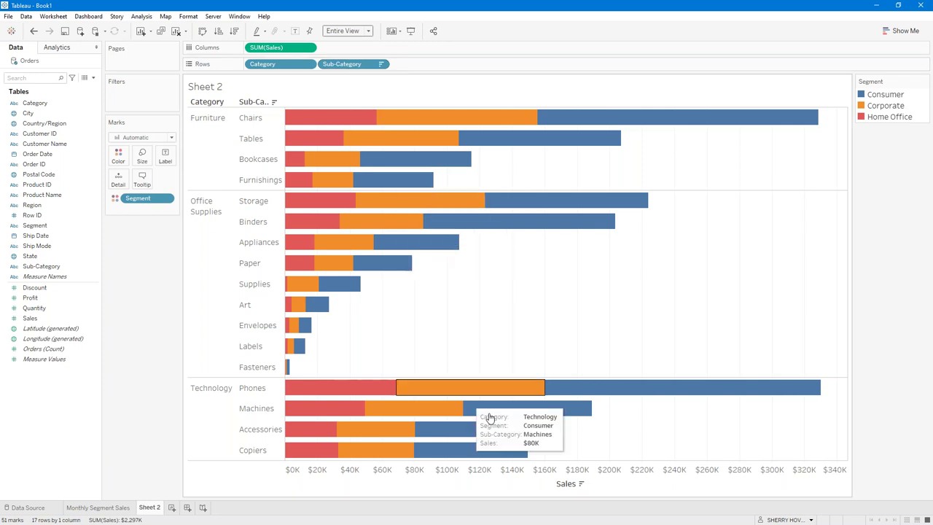
# Remove the title from the Sales axis and hide the field labels for the rows.
pyautogui.rightClick(566, 488)
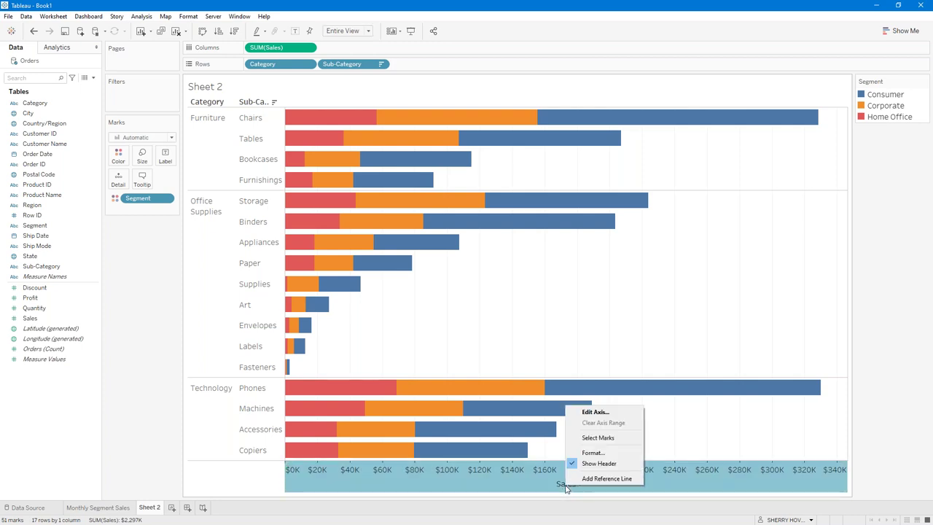
pyautogui.click(594, 413)
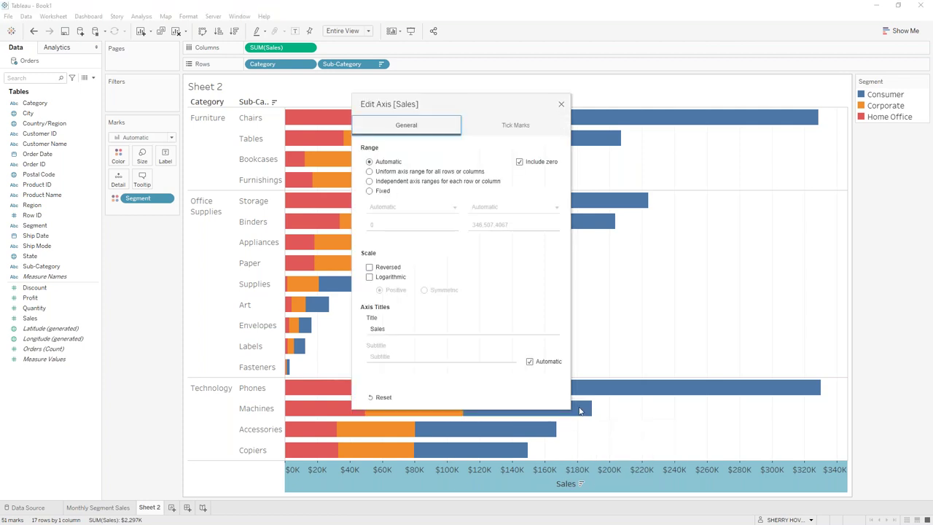
pyautogui.click(422, 333)
pyautogui.press('BackSpace')
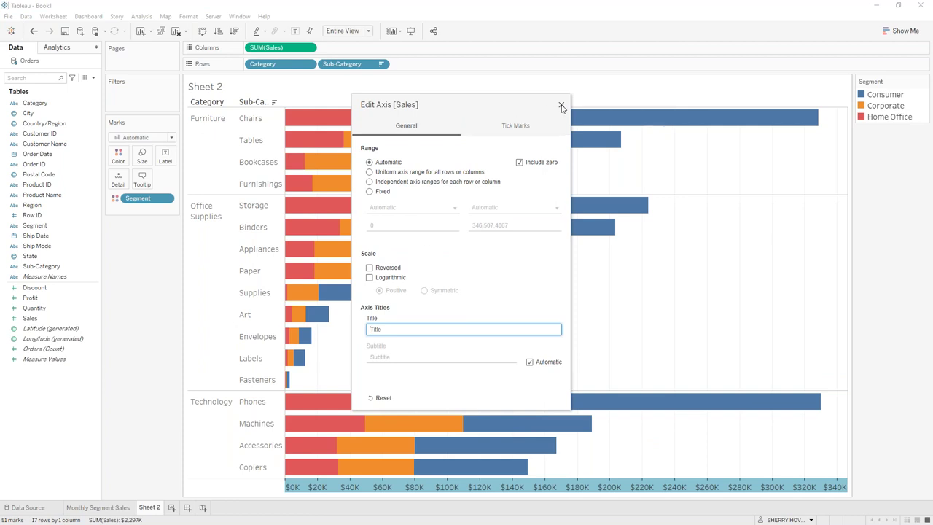
pyautogui.click(561, 107)
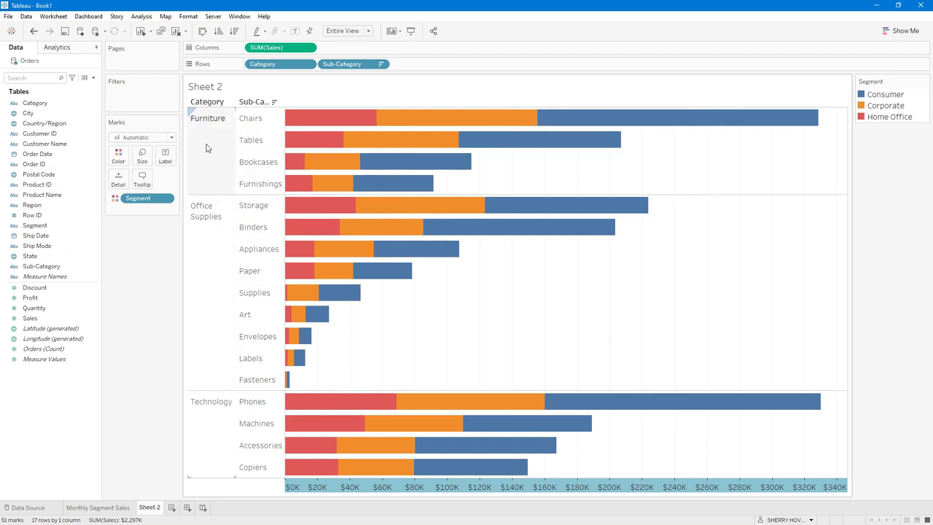
pyautogui.rightClick(211, 103)
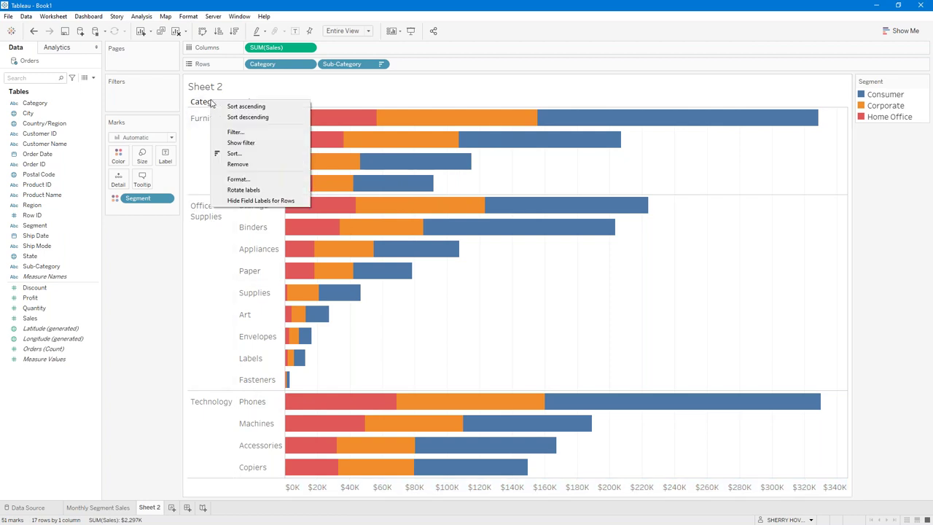
pyautogui.click(259, 201)
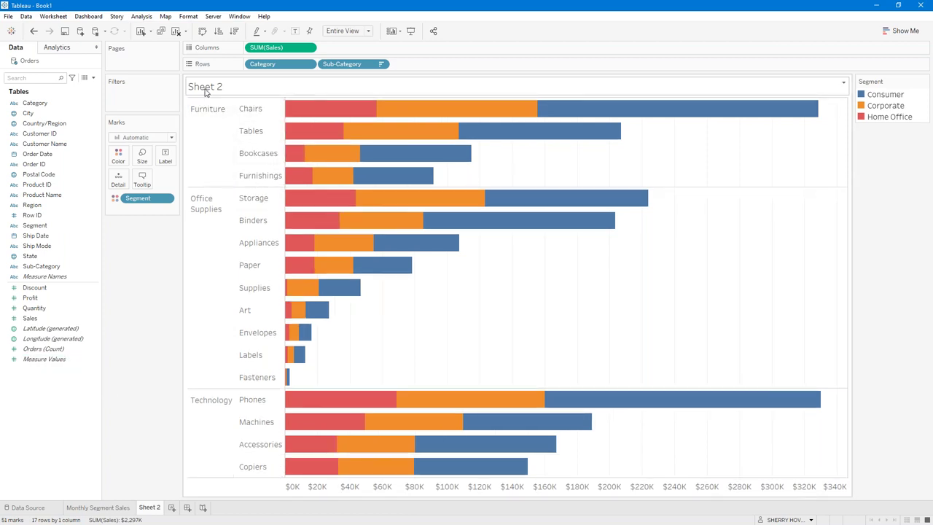
# Rename Sheet 2 as "Category and Subcategor Sales by Segment".
pyautogui.doubleClick(149, 508)
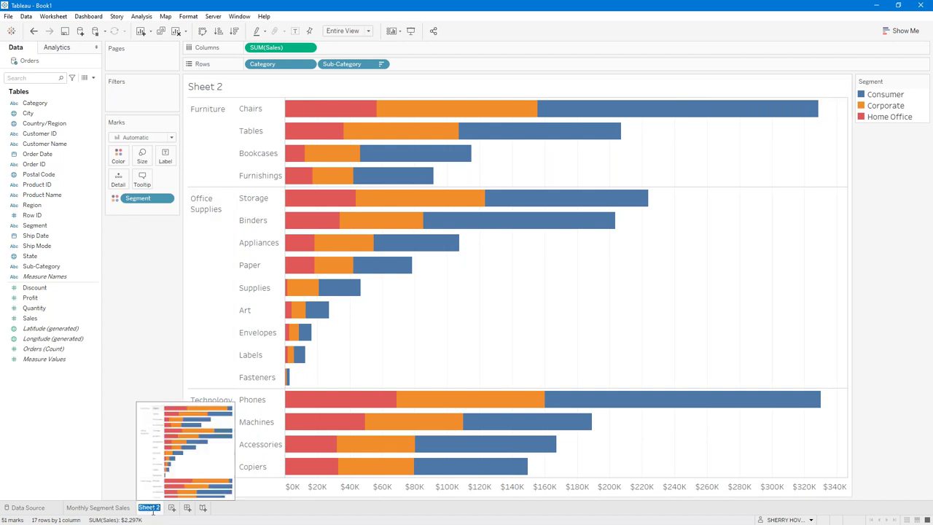
pyautogui.write('Cate')
pyautogui.write('gory and Sub')
pyautogui.write('categor')
pyautogui.write(' Sales by Segm')
pyautogui.write('ent')
pyautogui.press('Return')
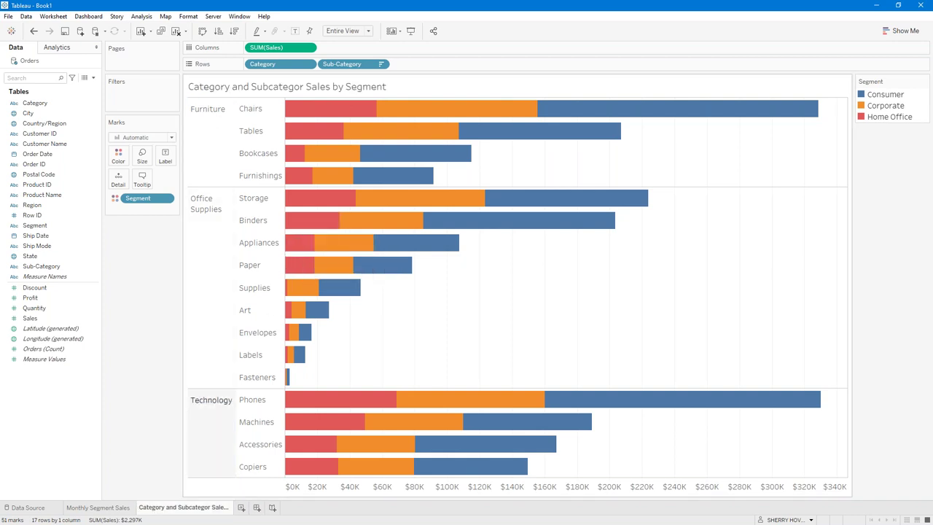
# Correct the spelling in the sheet name so it reads "Category and Subcategory Sales by Segment".
pyautogui.doubleClick(184, 510)
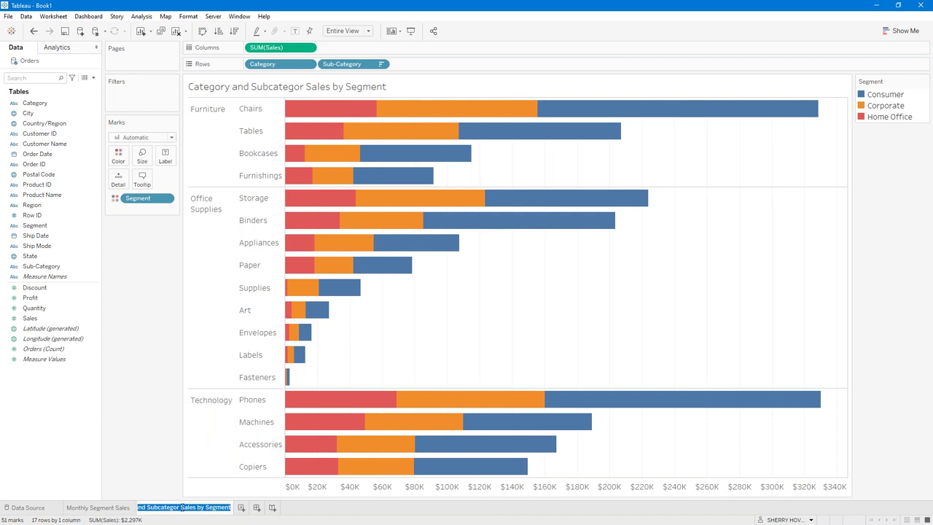
pyautogui.click(178, 506)
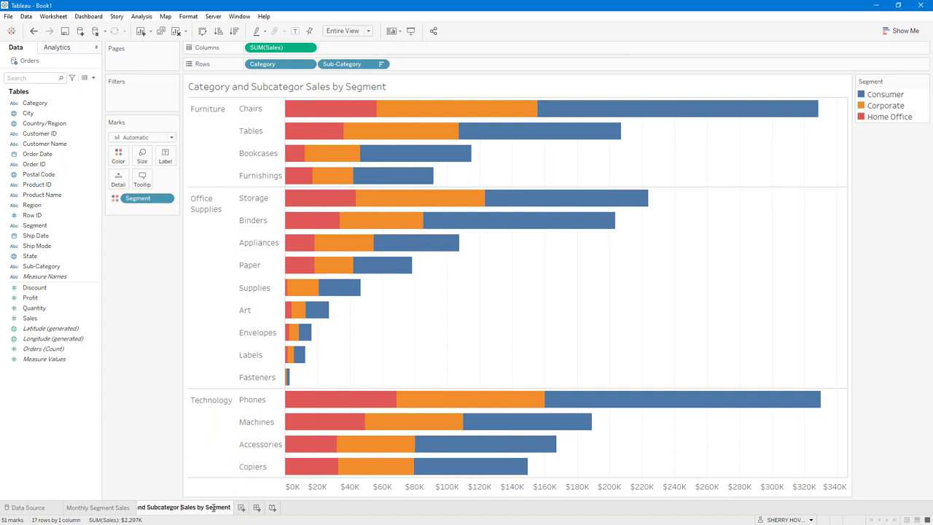
pyautogui.write('y')
pyautogui.press('BackSpace')
pyautogui.press('BackSpace')
pyautogui.write('y')
pyautogui.press('Return')
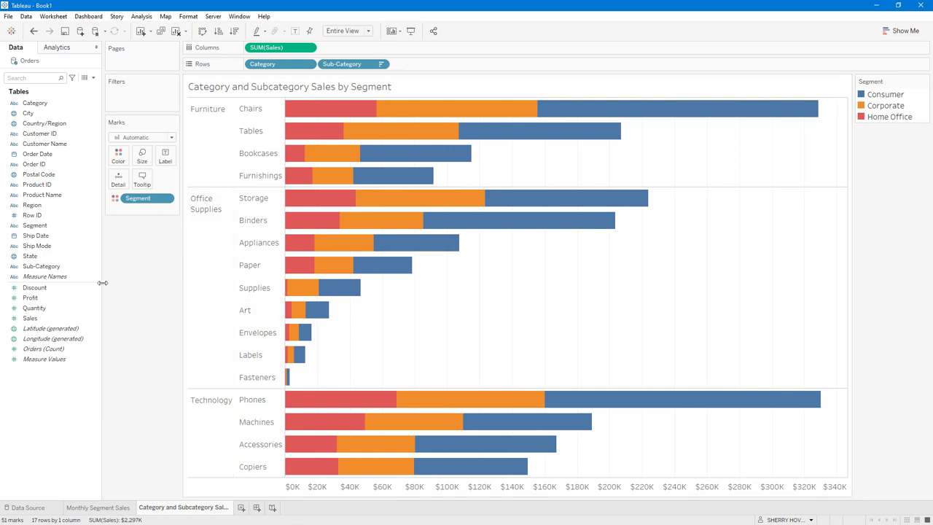
# Open the color editing for Segment and choose the Nuriel Stone palette.
pyautogui.click(118, 165)
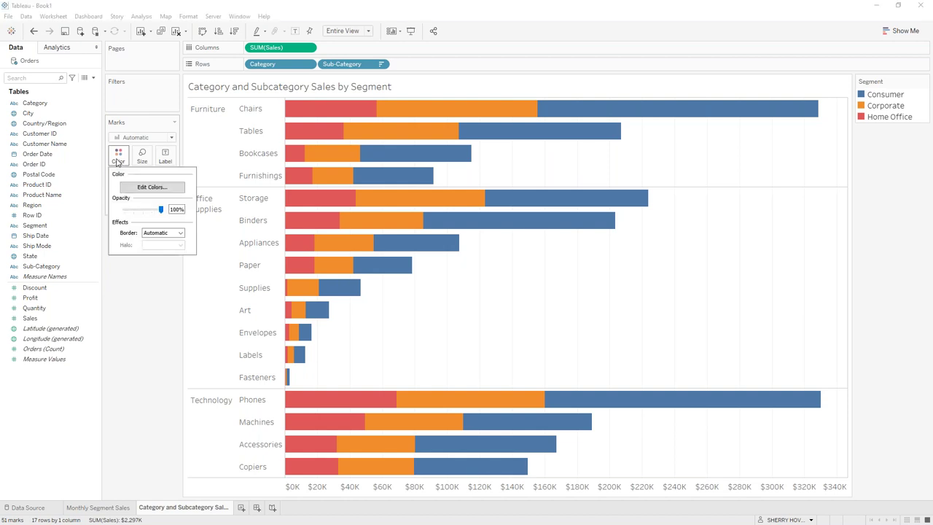
pyautogui.click(151, 189)
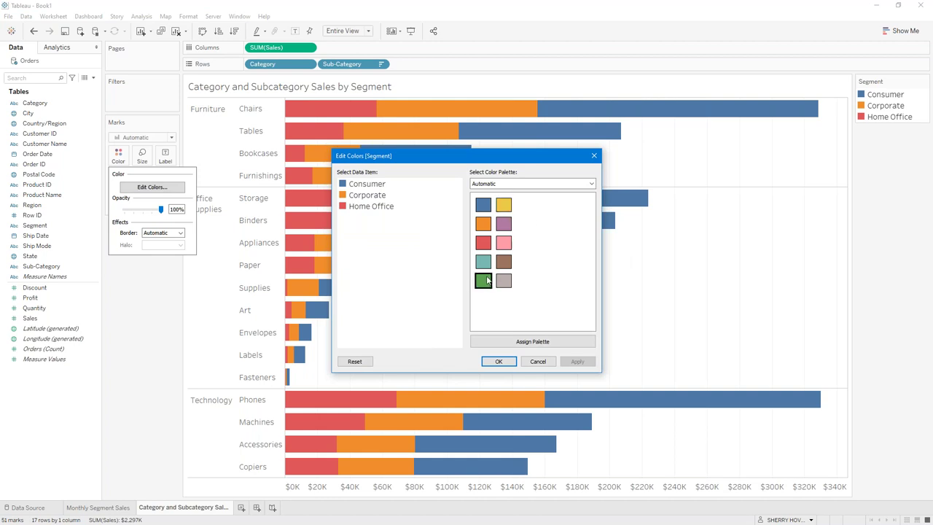
pyautogui.click(495, 185)
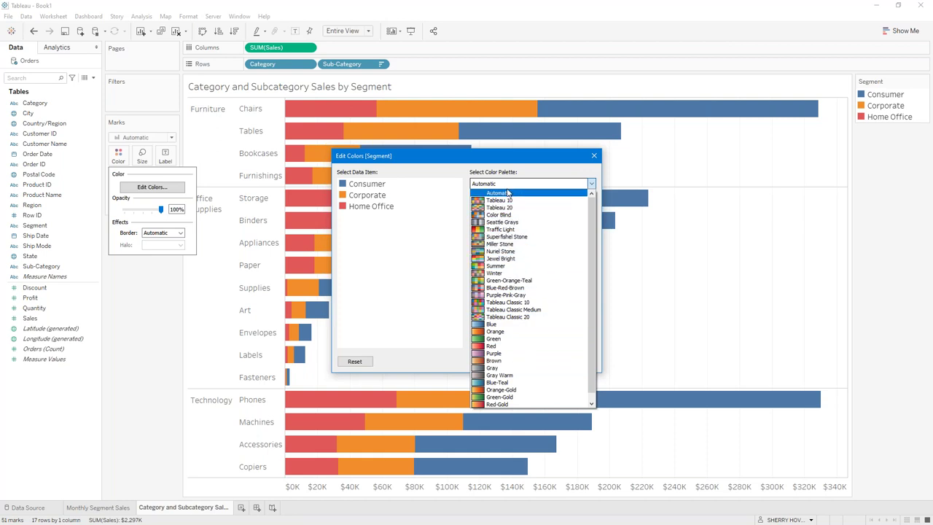
pyautogui.click(508, 251)
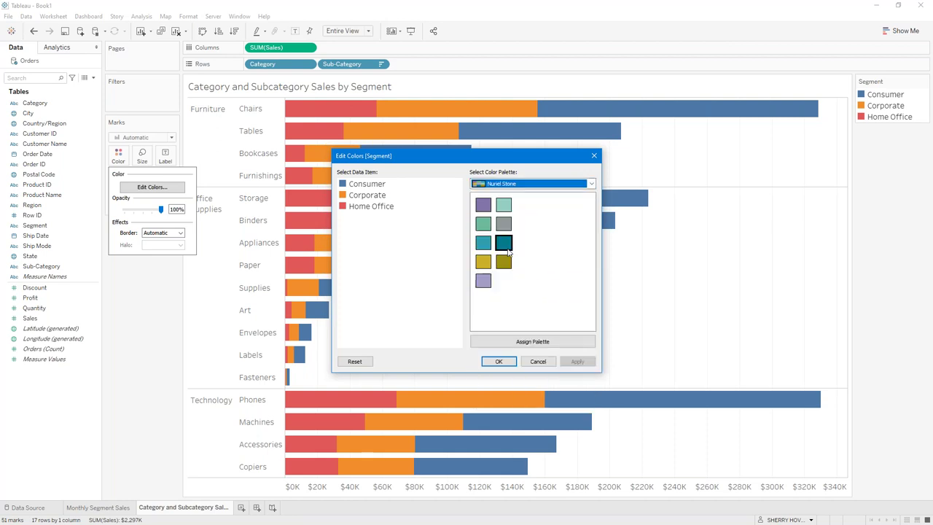
# Assign purple to Consumer, dark teal to Corporate and light mint green to Home Office, and apply the colors.
pyautogui.click(357, 186)
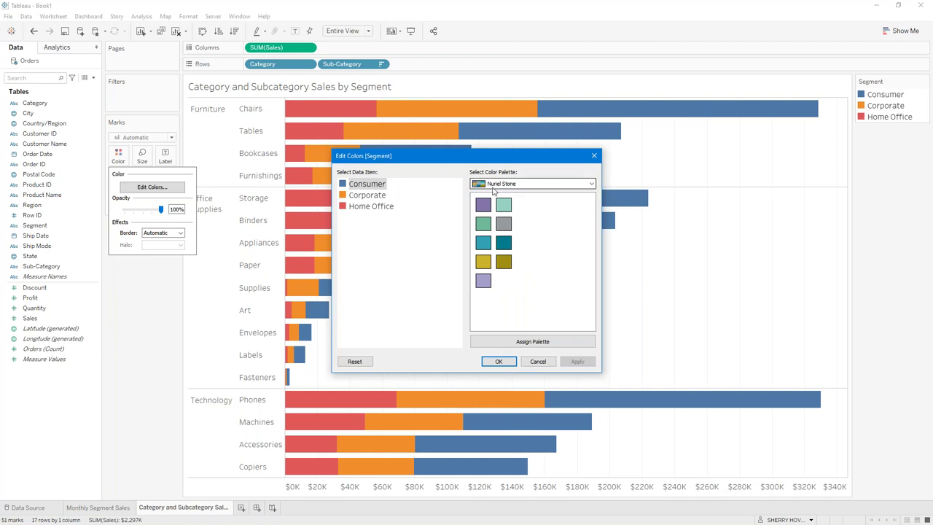
pyautogui.click(490, 208)
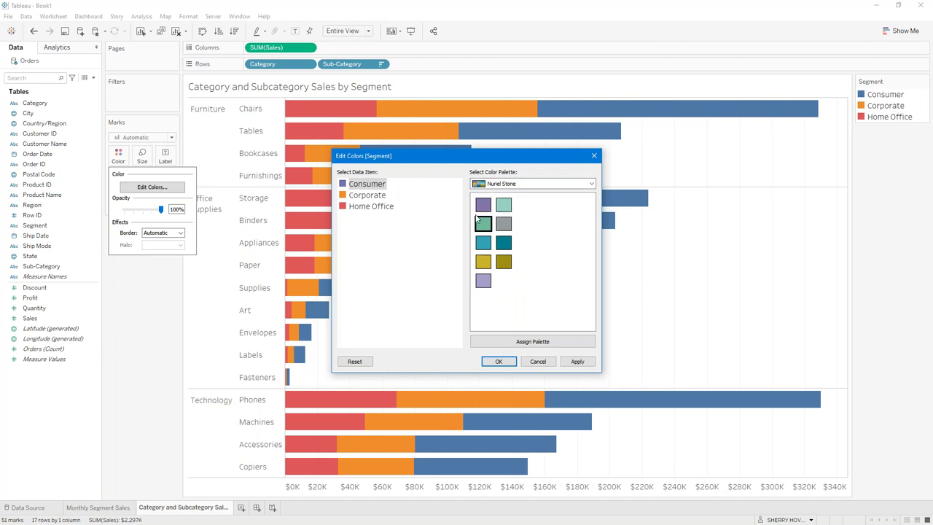
pyautogui.click(384, 196)
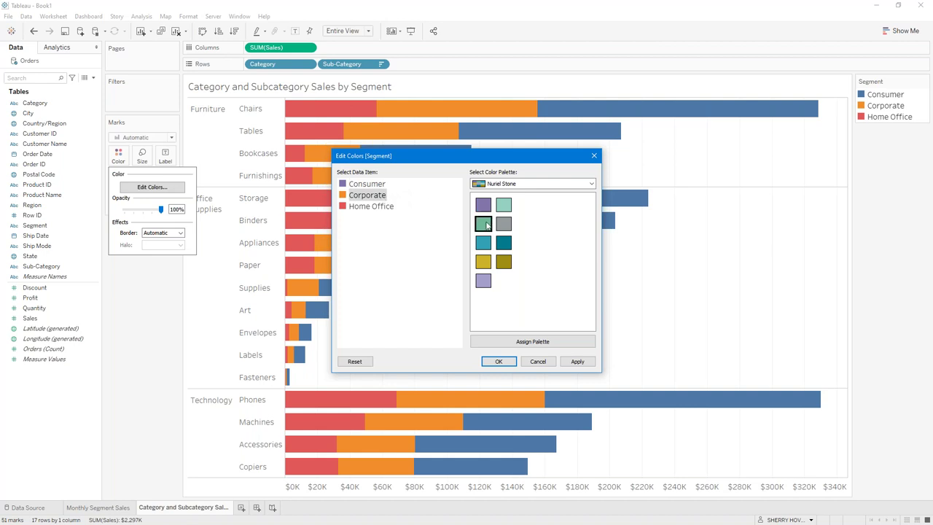
pyautogui.click(503, 242)
pyautogui.click(377, 210)
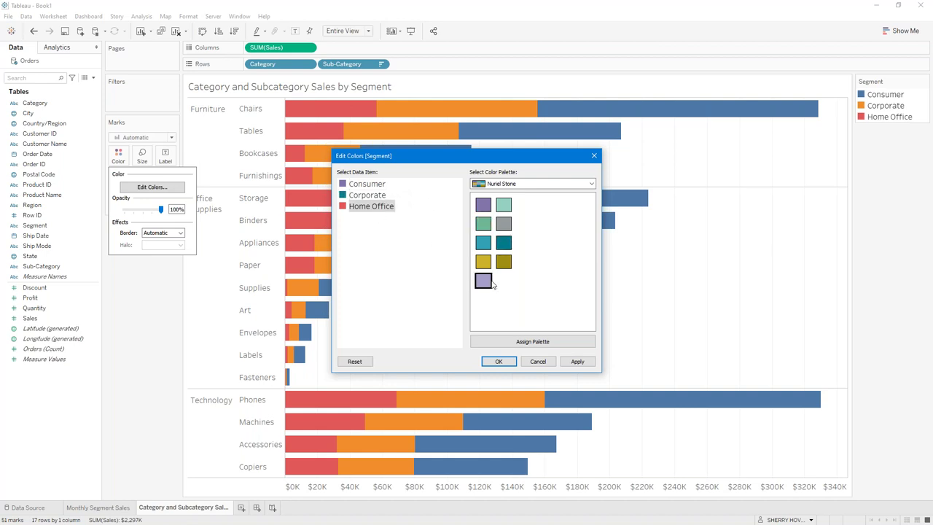
pyautogui.click(483, 280)
pyautogui.click(504, 205)
pyautogui.click(577, 362)
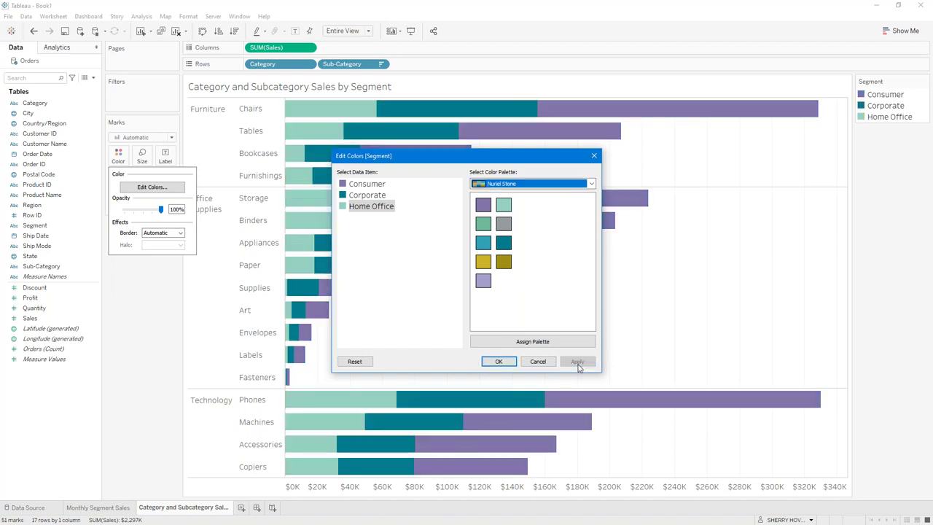
pyautogui.click(500, 362)
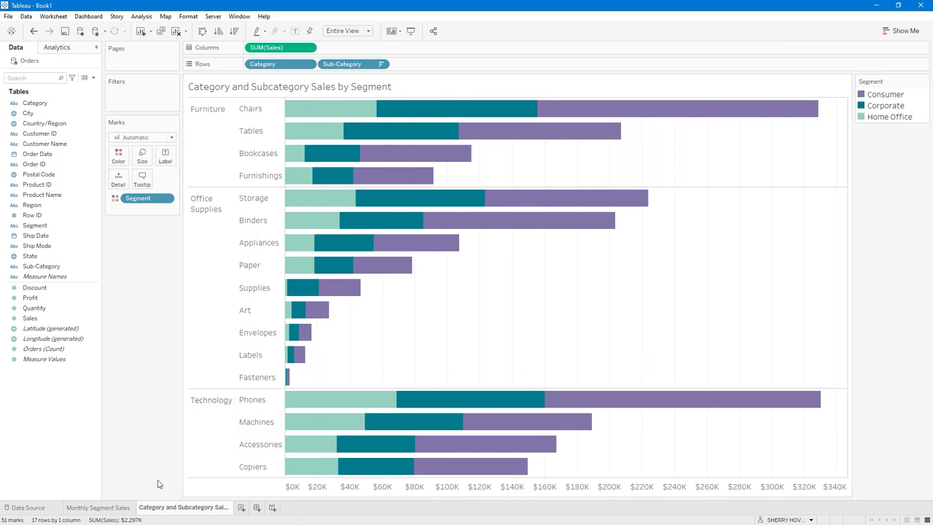
# Check the segment colors on the Monthly Segment Sales sheet, then add a new worksheet named "Sales Map".
pyautogui.moveTo(94, 512)
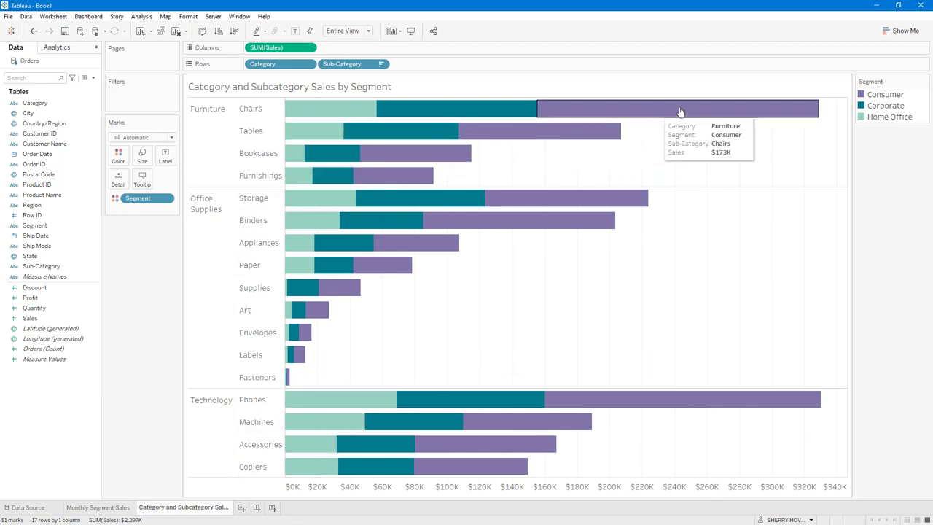
pyautogui.moveTo(322, 115)
pyautogui.click(105, 510)
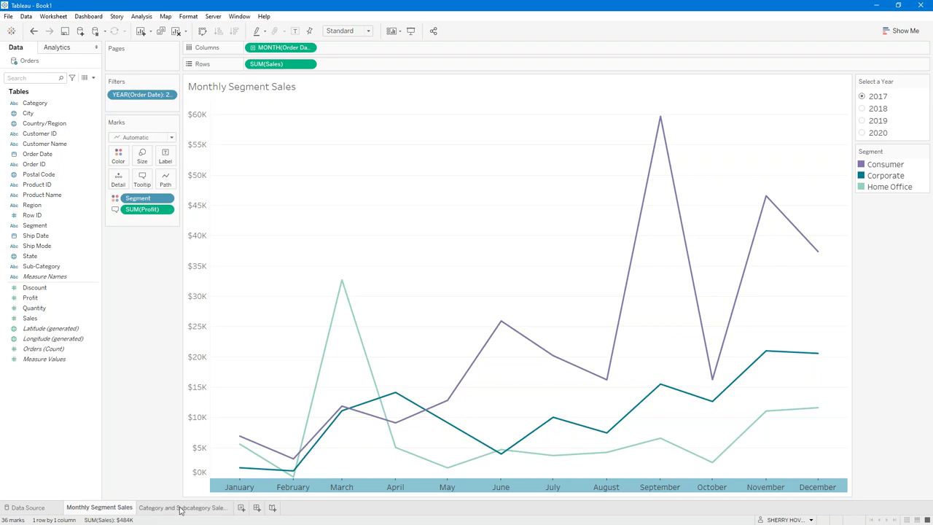
pyautogui.click(243, 508)
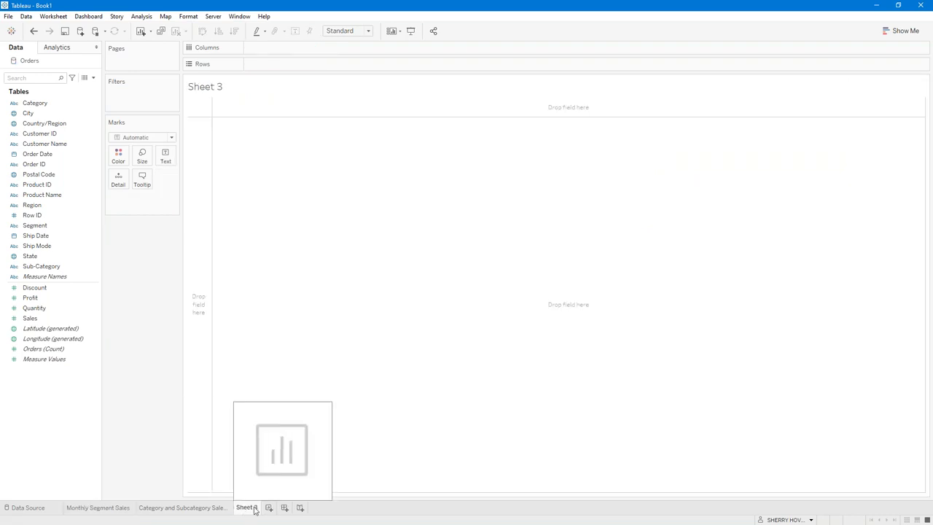
pyautogui.doubleClick(254, 508)
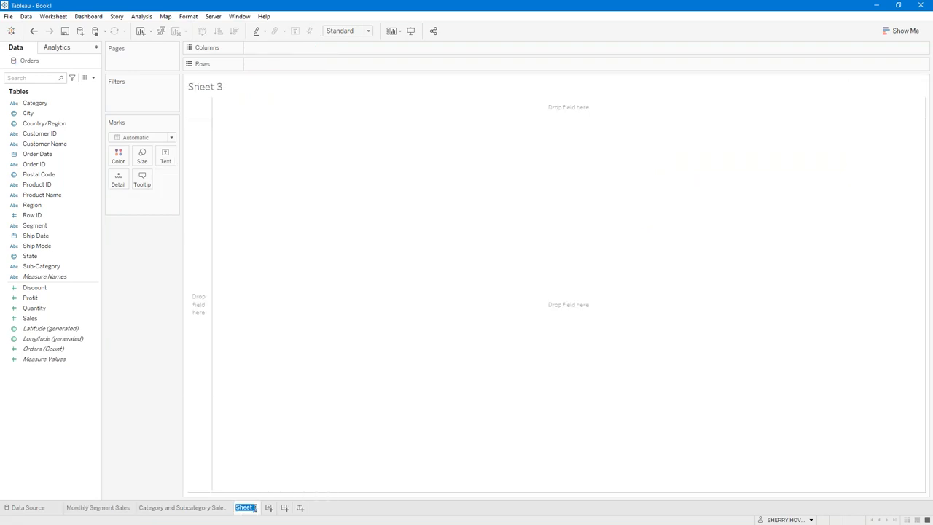
pyautogui.write('Sales Map')
pyautogui.press('Return')
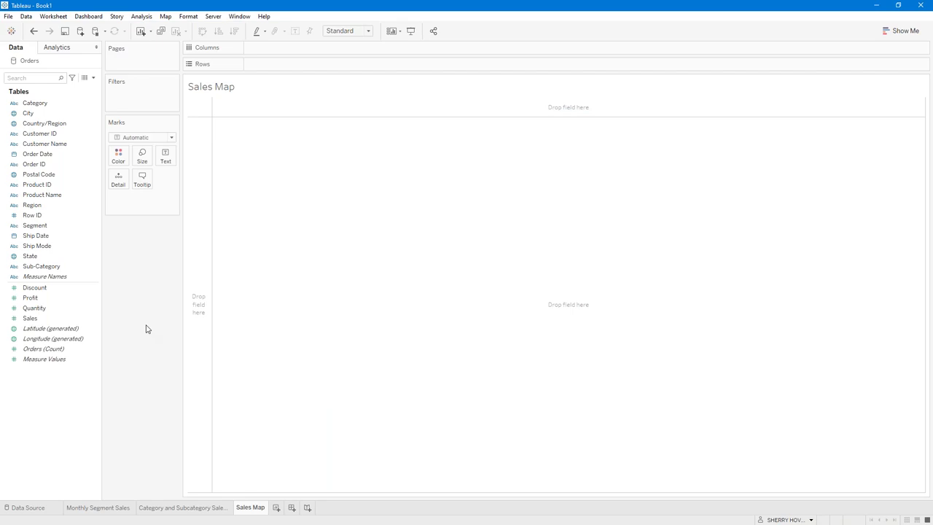
# Examine the data source's field list for geographic fields such as City, Country/Region, Postal Code and State.
pyautogui.click(28, 179)
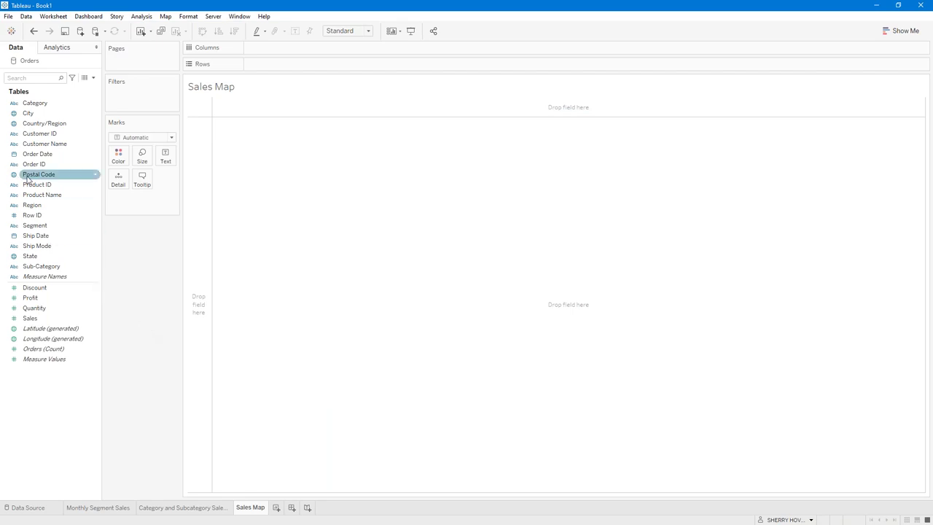
pyautogui.click(29, 133)
pyautogui.click(26, 113)
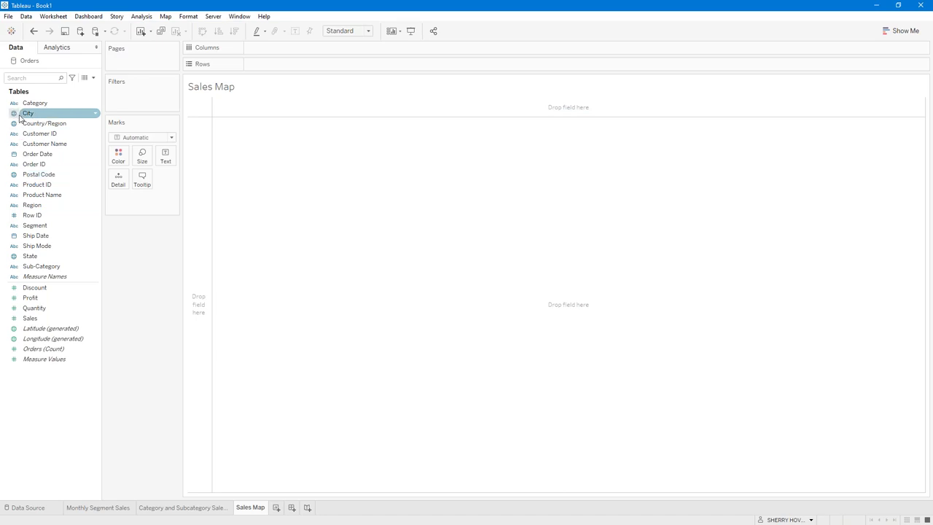
pyautogui.click(31, 126)
pyautogui.click(32, 154)
pyautogui.click(33, 174)
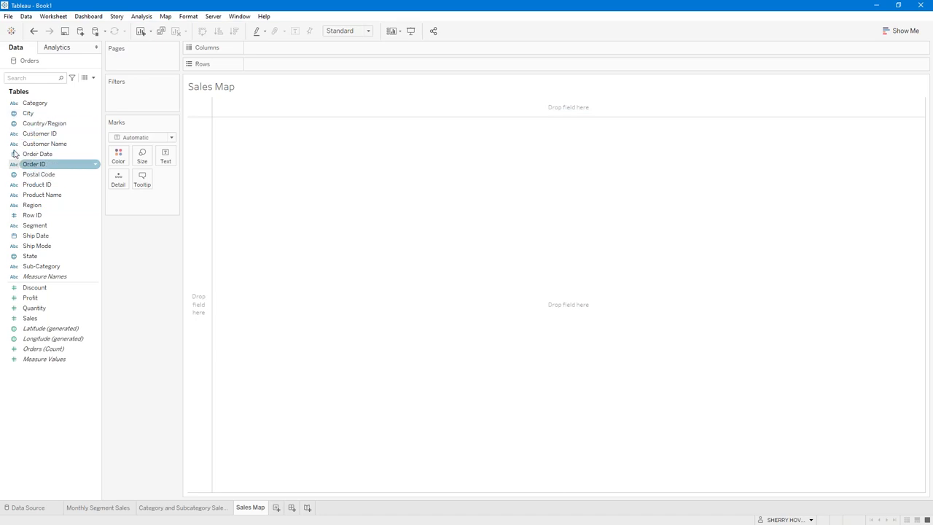
pyautogui.click(30, 124)
pyautogui.click(18, 134)
pyautogui.click(17, 164)
pyautogui.click(18, 174)
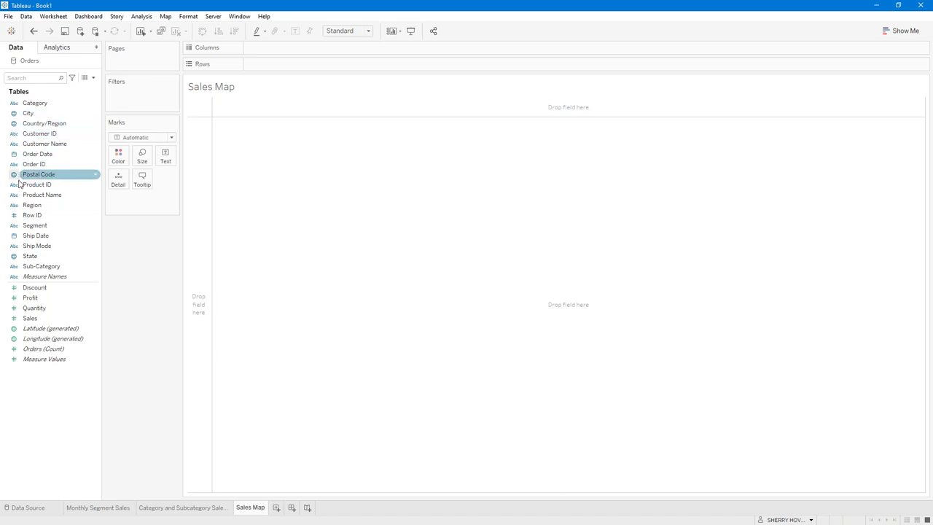
pyautogui.click(17, 215)
pyautogui.click(18, 257)
pyautogui.click(58, 267)
pyautogui.click(64, 259)
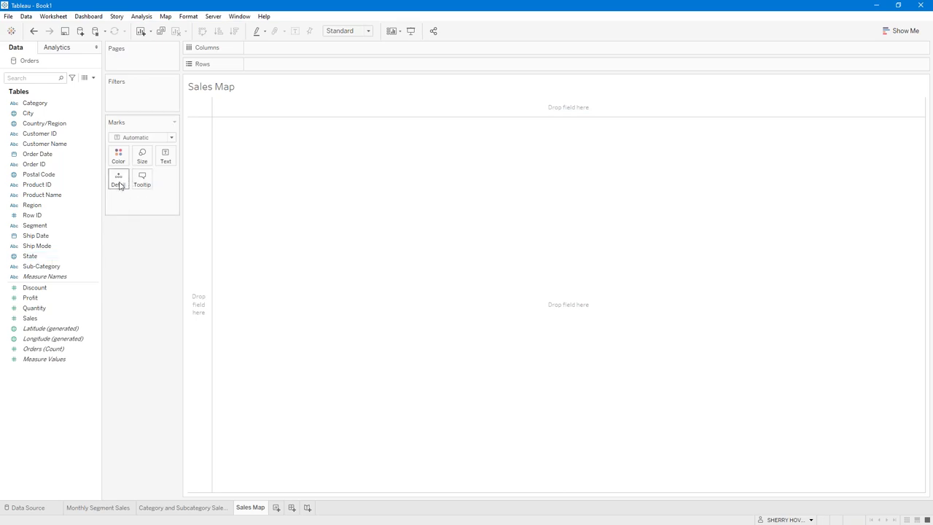
# Build a map of the states by adding State to the marks as a detail.
pyautogui.moveTo(31, 258); pyautogui.dragTo(117, 179)
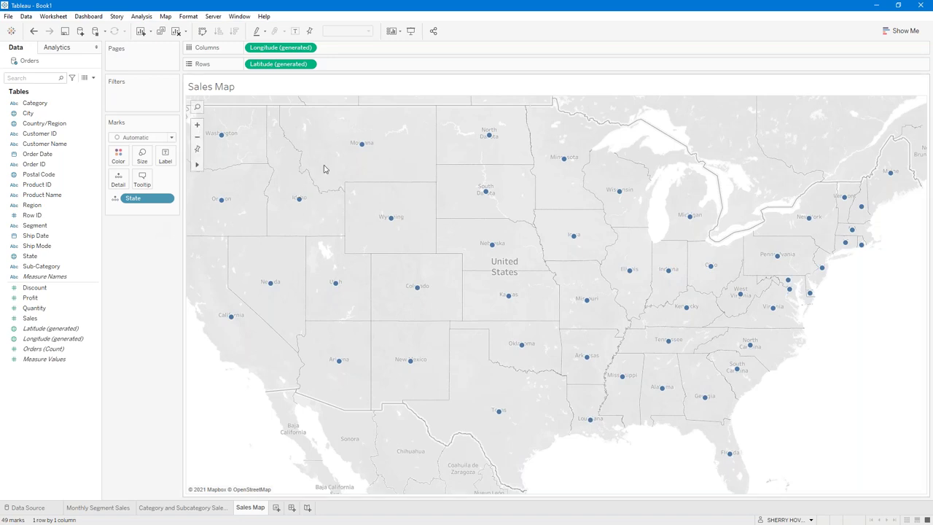
pyautogui.moveTo(298, 198)
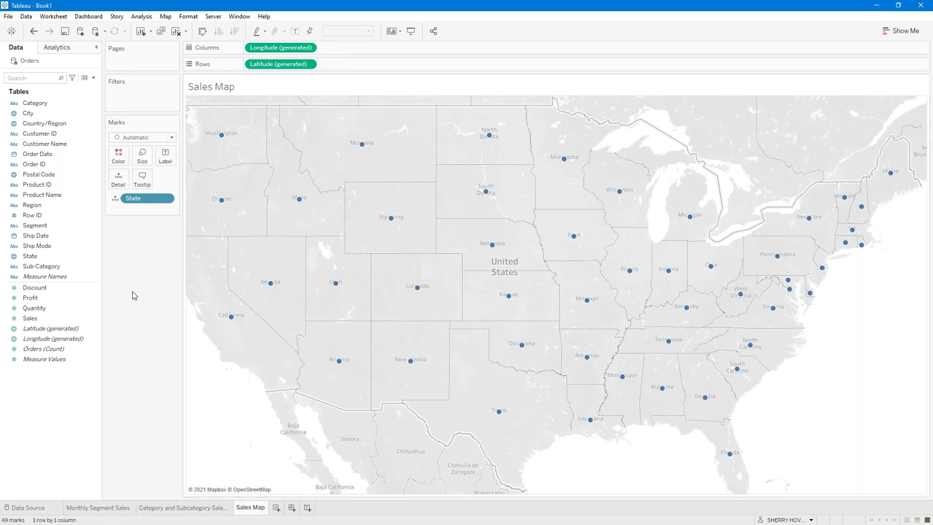
pyautogui.moveTo(221, 212)
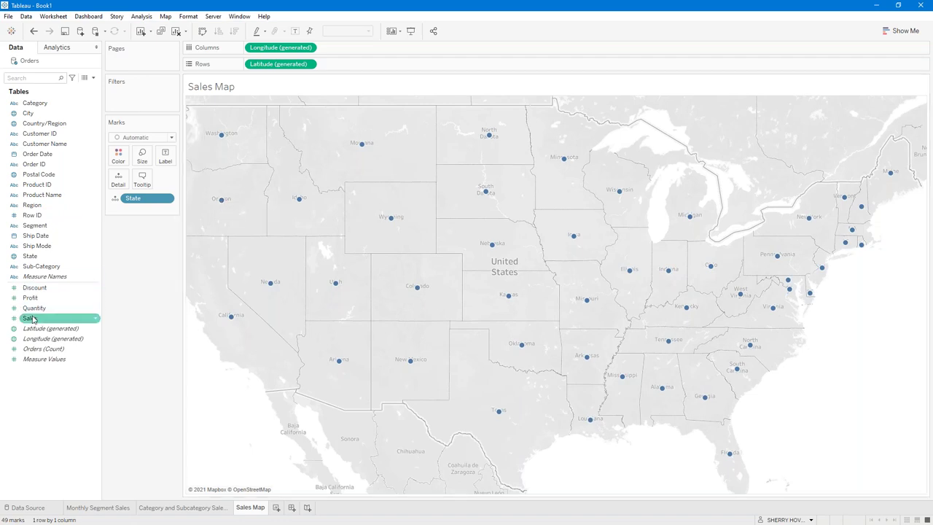
# Size the state circles by Sales and enlarge the marks on the map.
pyautogui.moveTo(32, 319); pyautogui.dragTo(143, 158)
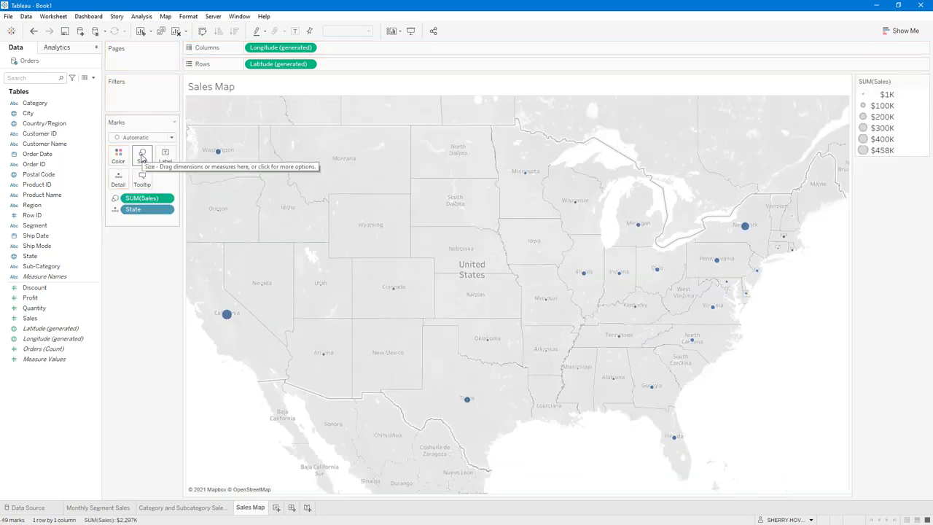
pyautogui.click(142, 158)
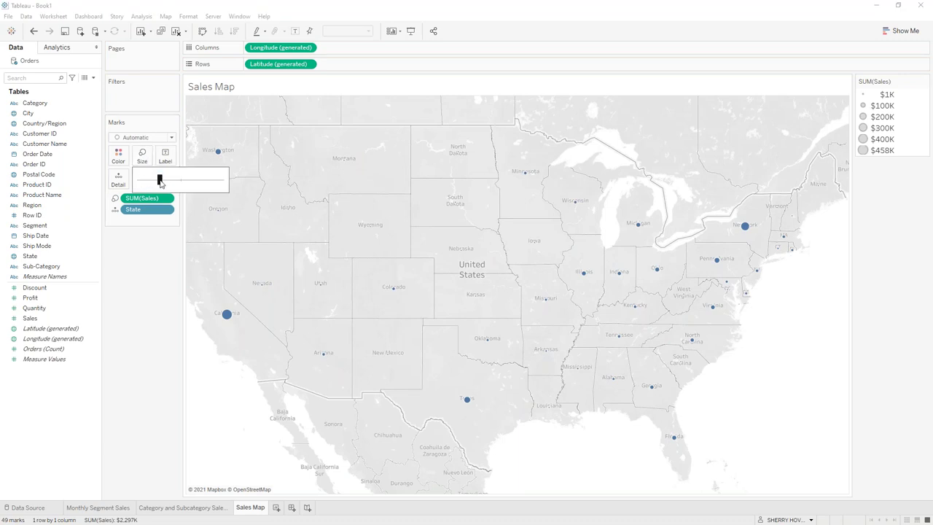
pyautogui.moveTo(160, 180); pyautogui.dragTo(196, 180)
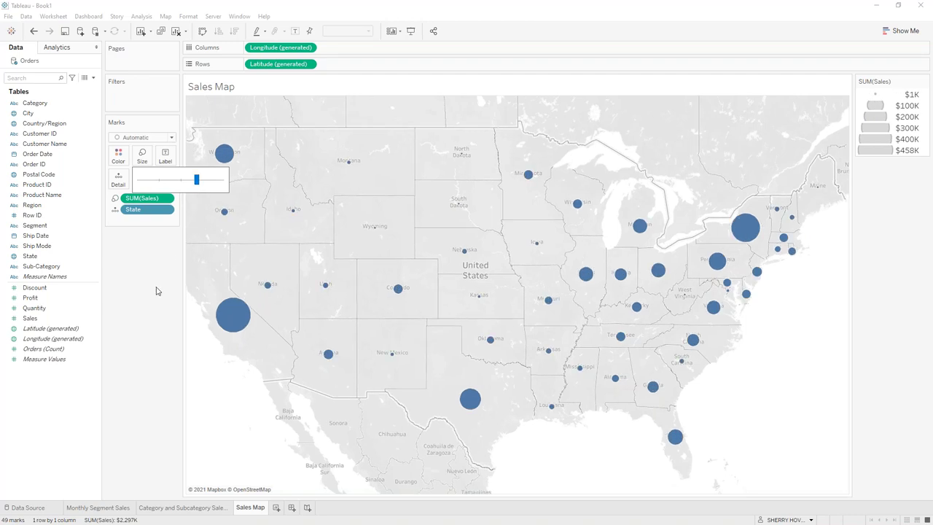
pyautogui.click(153, 248)
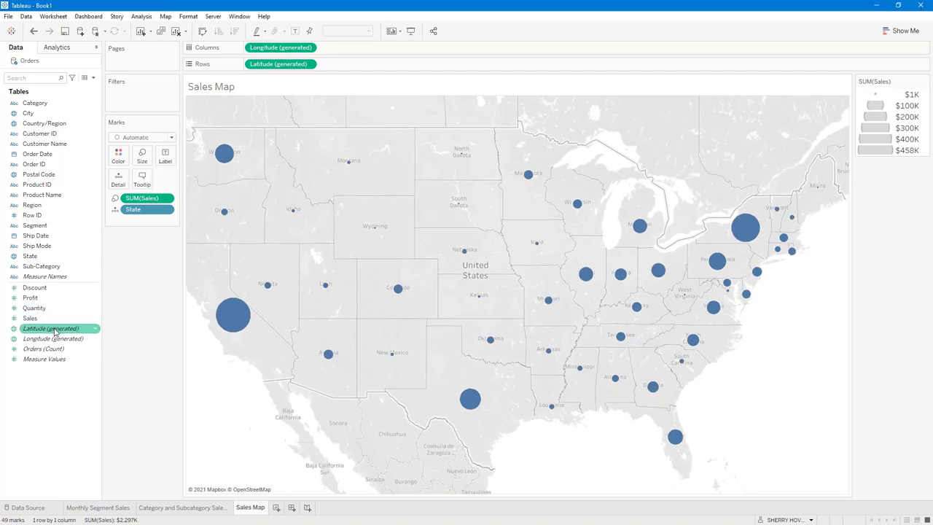
# Try City as an additional map detail, then remove City and the Sales sizing from the marks.
pyautogui.moveTo(30, 114); pyautogui.dragTo(116, 179)
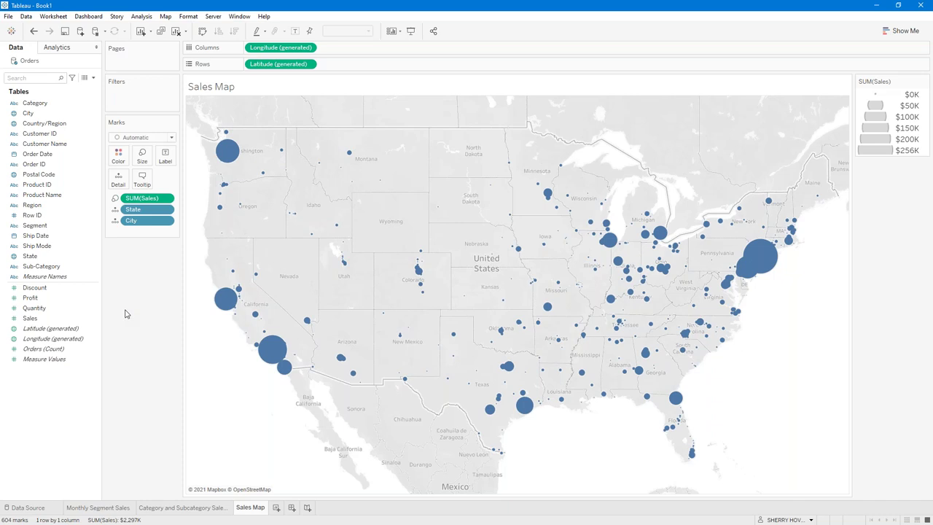
pyautogui.moveTo(130, 221); pyautogui.dragTo(124, 323)
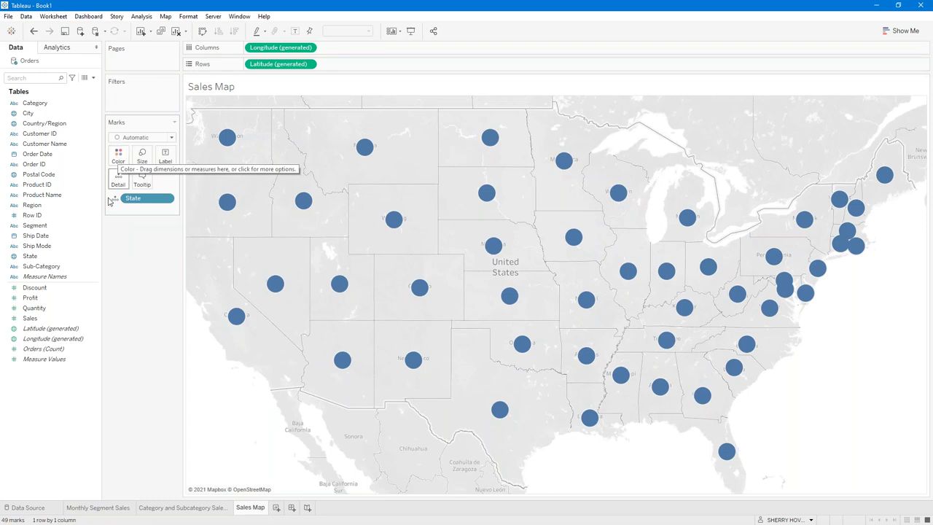
# Color the states by Sales to turn the map into a filled map.
pyautogui.click(40, 321)
pyautogui.moveTo(40, 323); pyautogui.dragTo(118, 156)
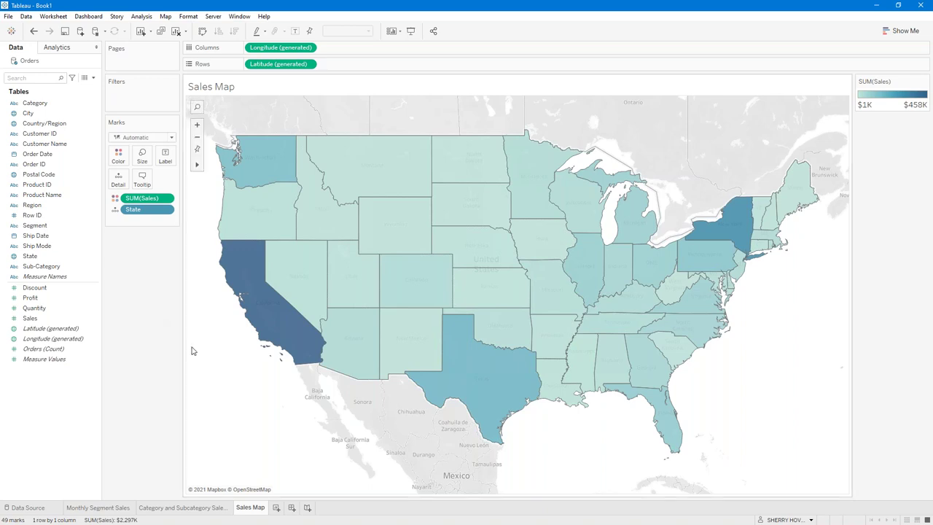
pyautogui.moveTo(384, 247)
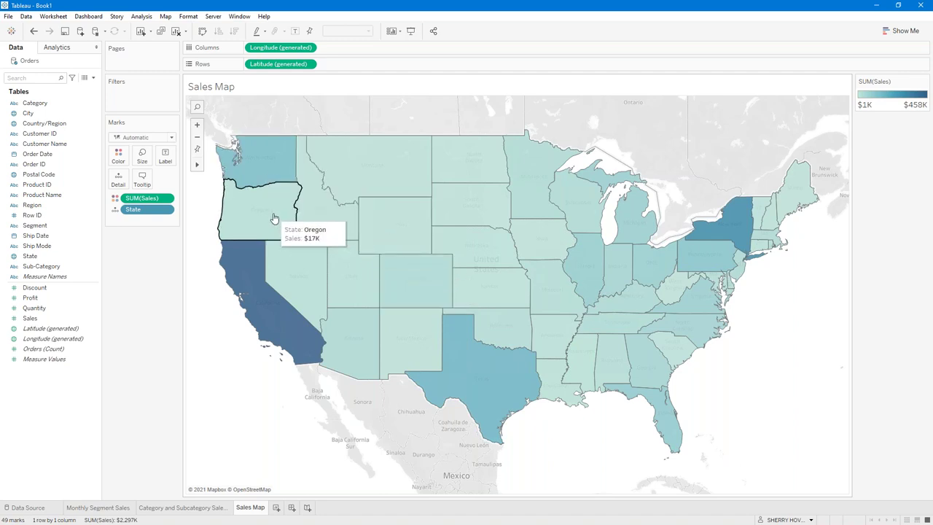
# Show the mark labels on the map and reduce their size so more state values fit.
pyautogui.click(295, 31)
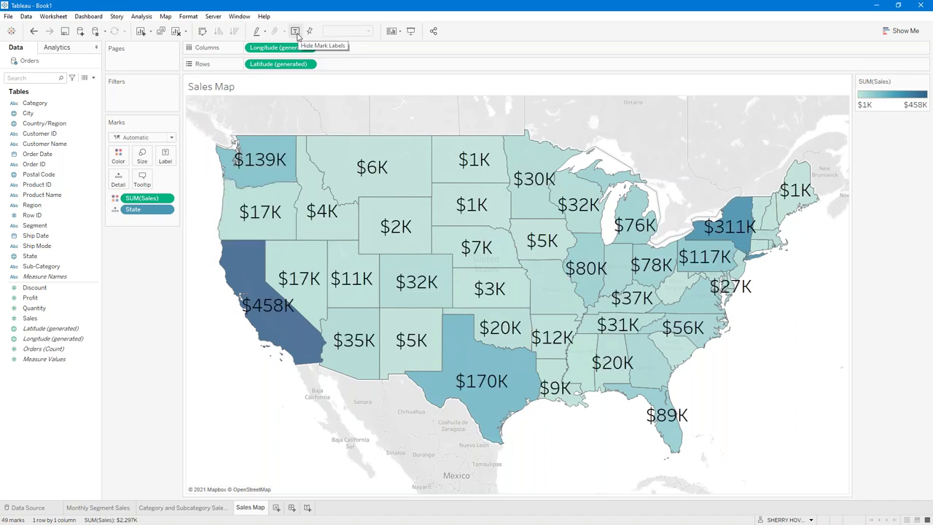
pyautogui.click(142, 155)
pyautogui.moveTo(193, 183); pyautogui.dragTo(172, 185)
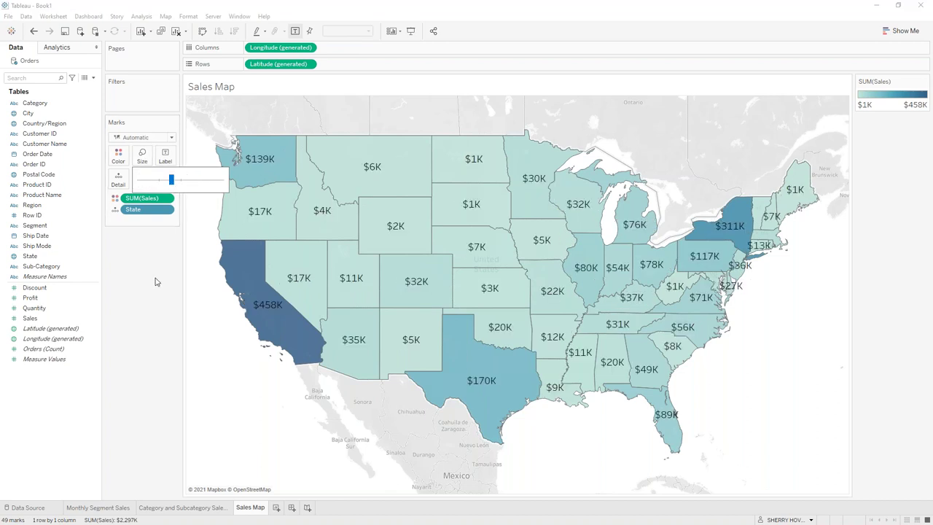
pyautogui.moveTo(172, 180); pyautogui.dragTo(164, 180)
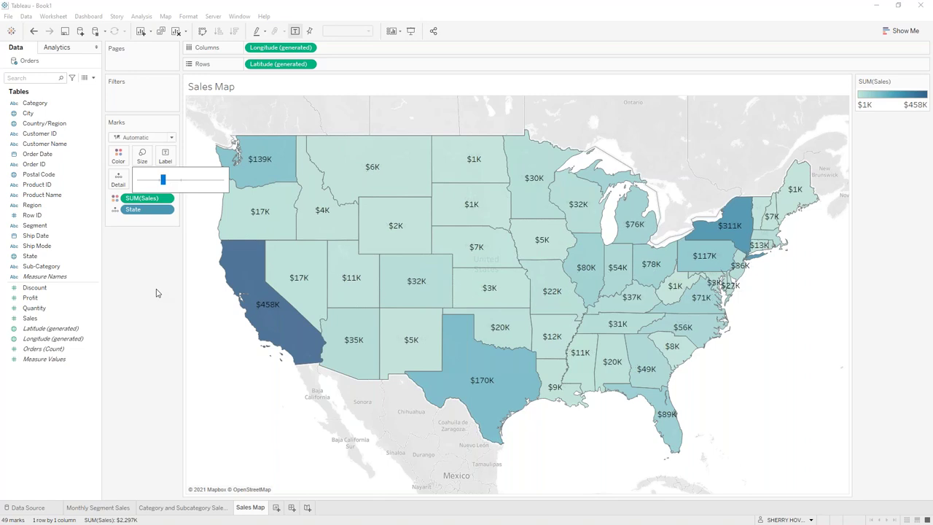
pyautogui.click(155, 293)
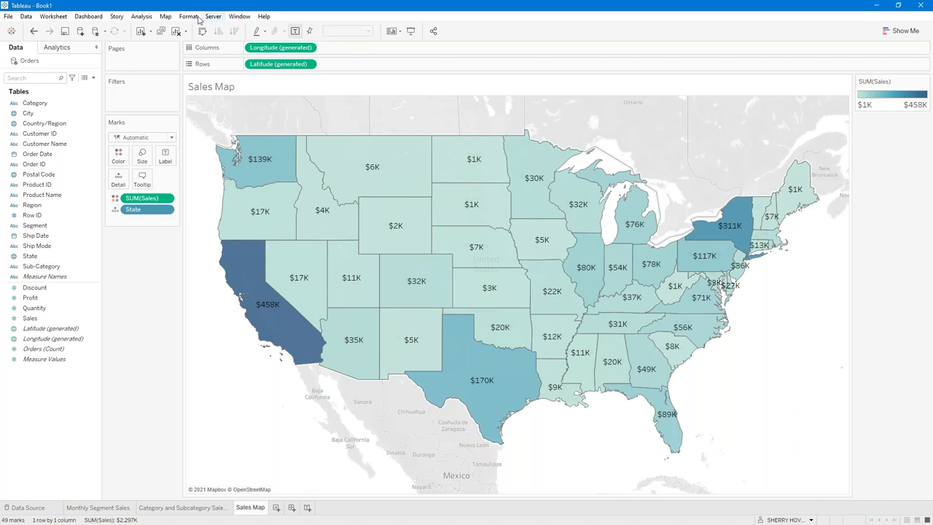
# Open the map layer settings, try the Streets background style, and set the style back to Light.
pyautogui.click(166, 17)
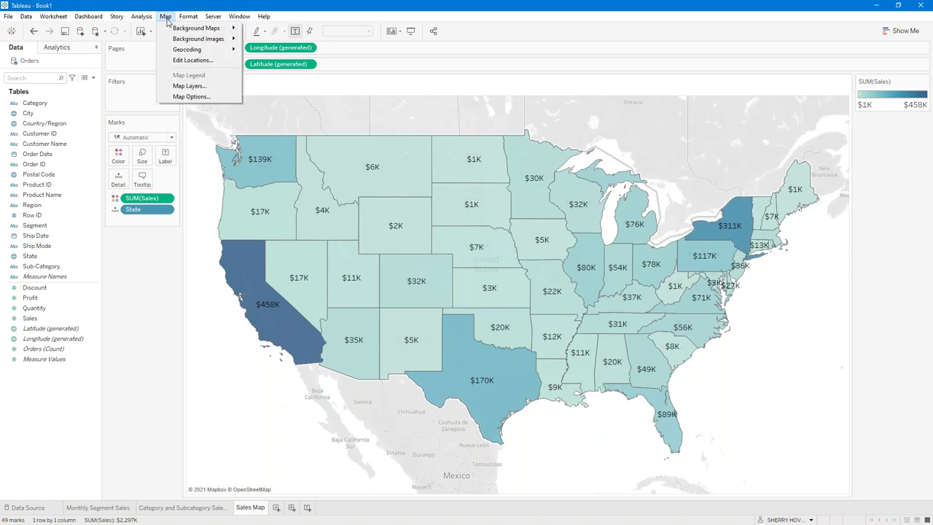
pyautogui.click(188, 86)
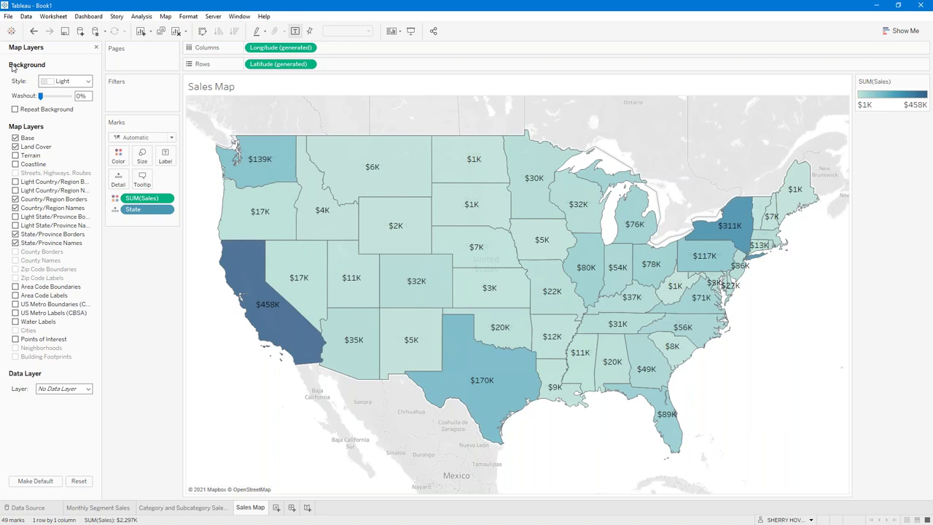
pyautogui.click(87, 82)
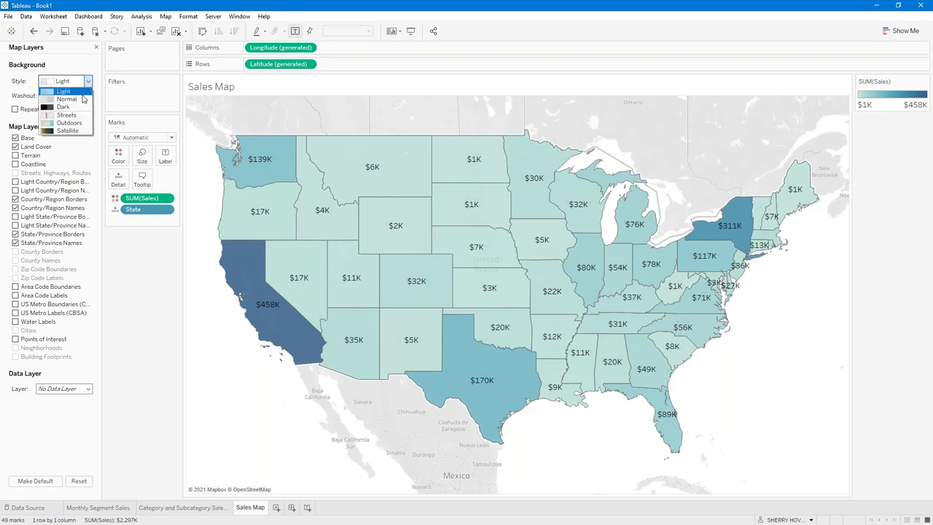
pyautogui.click(76, 115)
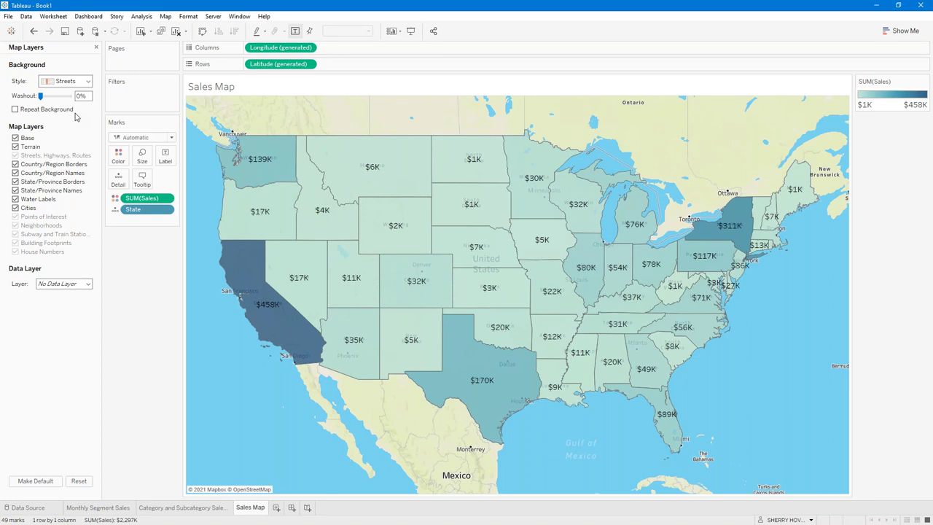
pyautogui.click(88, 82)
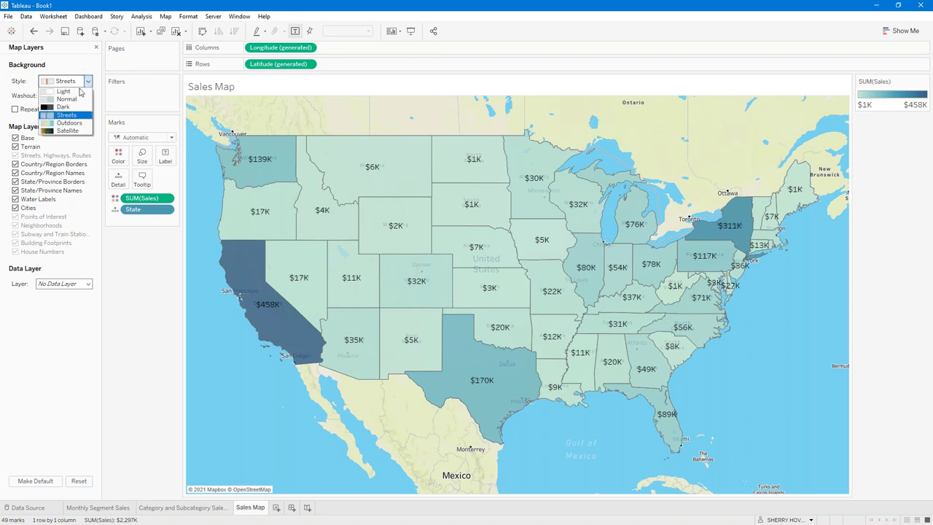
pyautogui.click(78, 92)
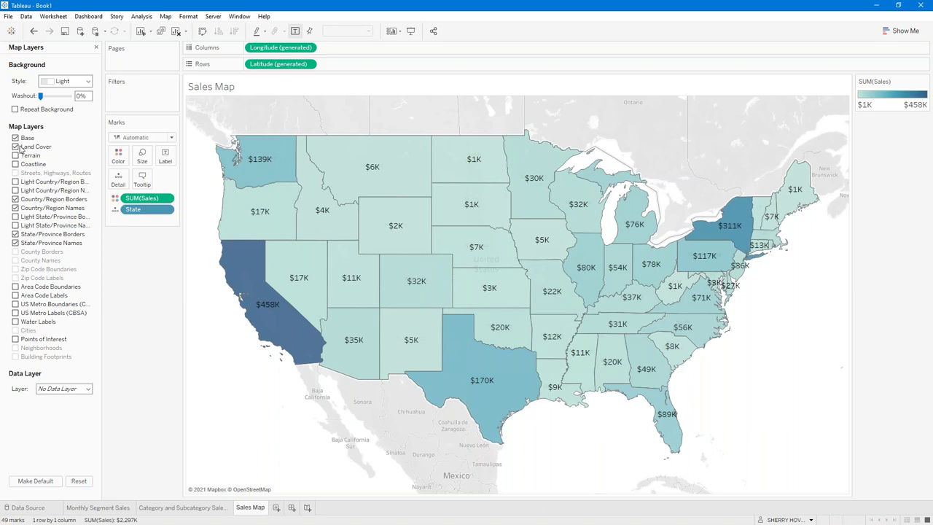
# Turn off the state and country names and borders, Land Cover and Base layers so only the colored states remain.
pyautogui.click(15, 244)
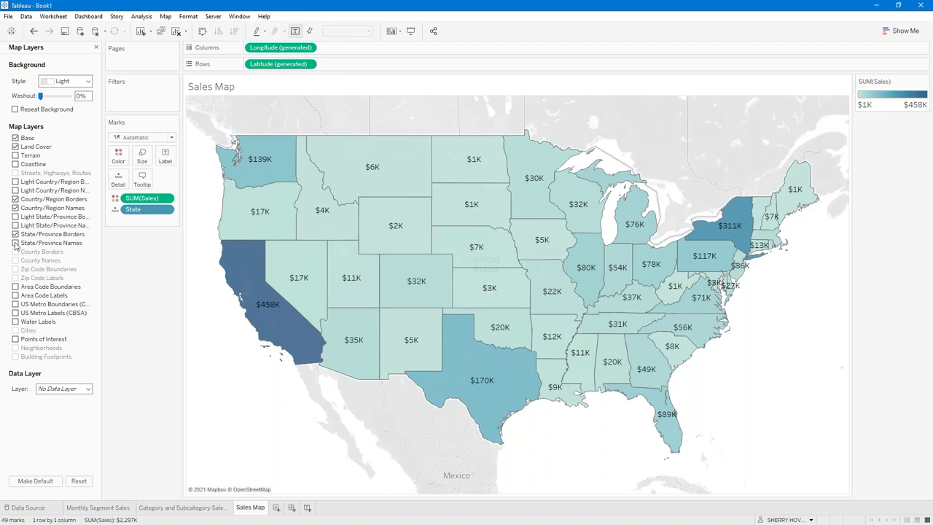
pyautogui.click(14, 234)
pyautogui.click(14, 208)
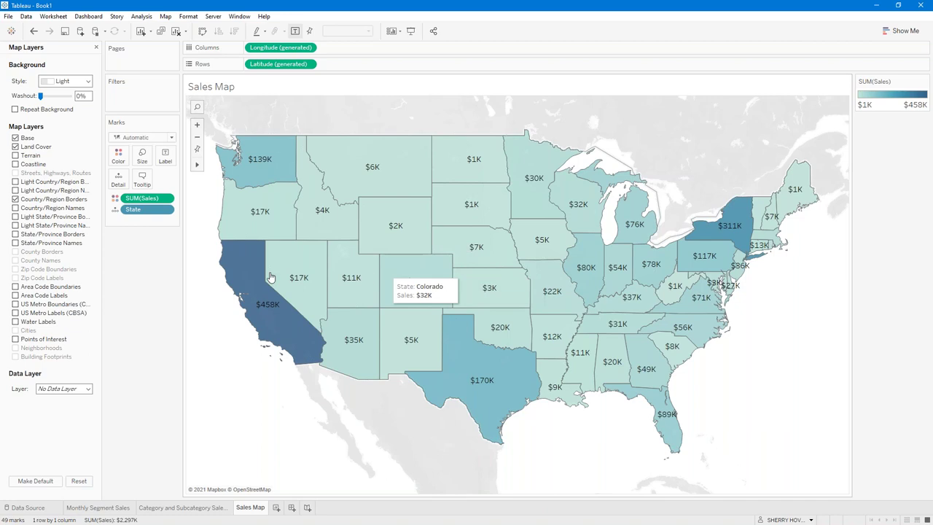
pyautogui.click(16, 199)
pyautogui.click(15, 146)
pyautogui.click(16, 138)
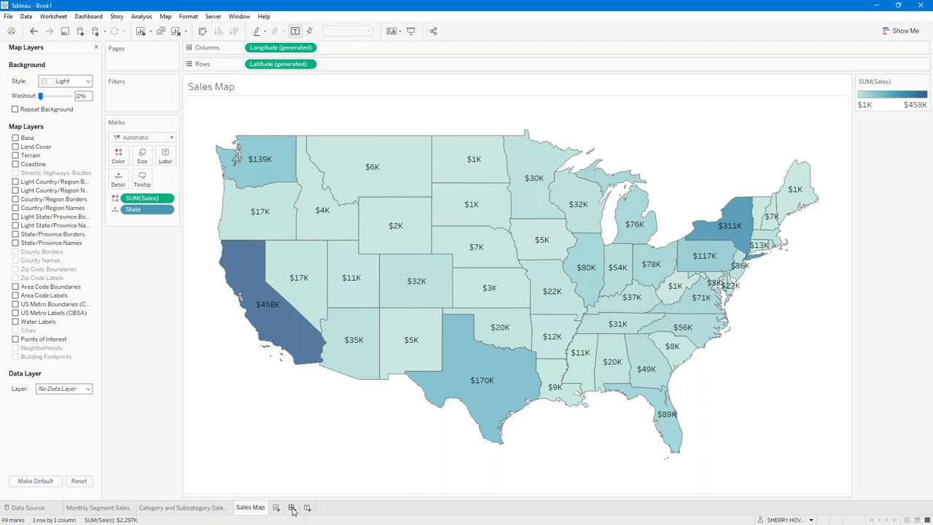
# Create a new dashboard and set its size to Automatic.
pyautogui.click(291, 508)
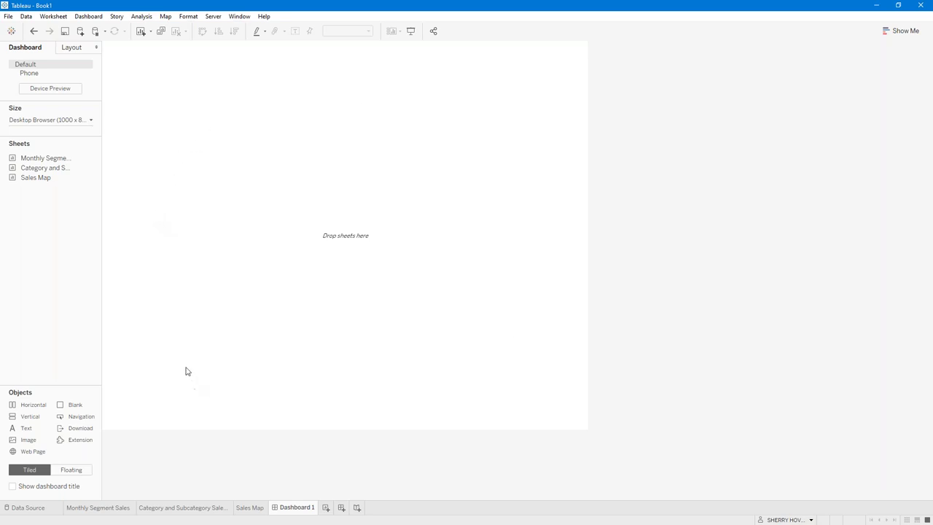
pyautogui.click(70, 124)
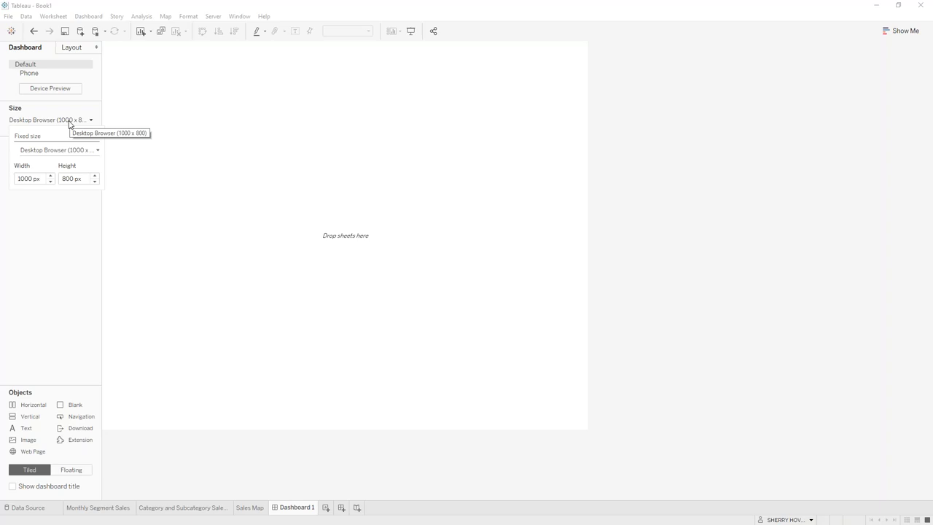
pyautogui.click(67, 137)
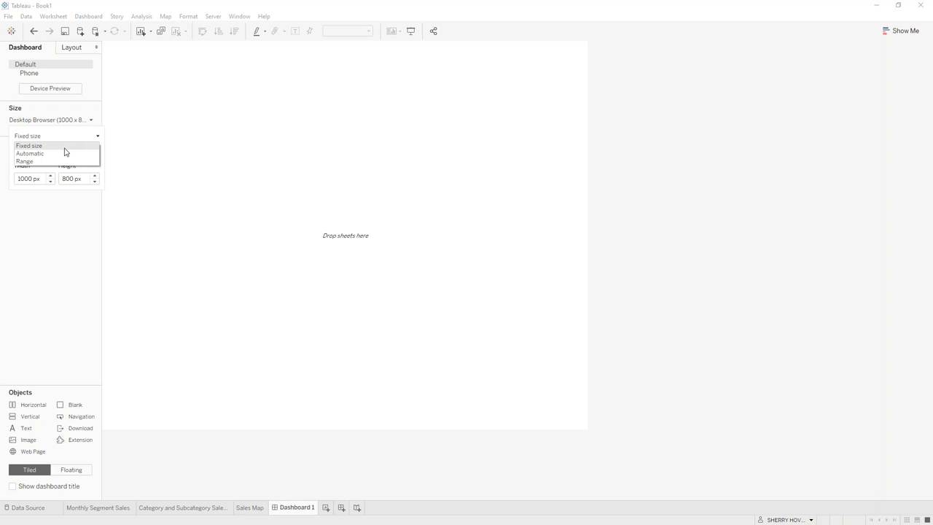
pyautogui.click(56, 154)
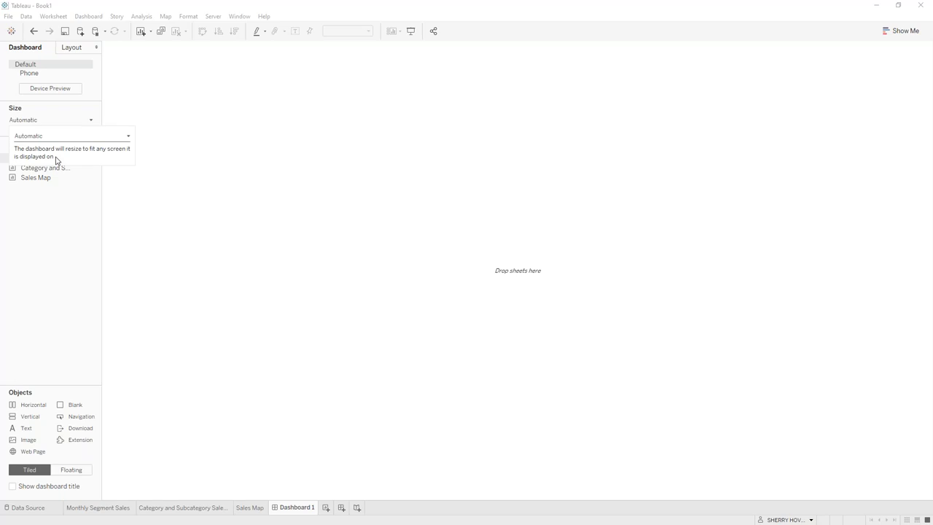
pyautogui.click(83, 211)
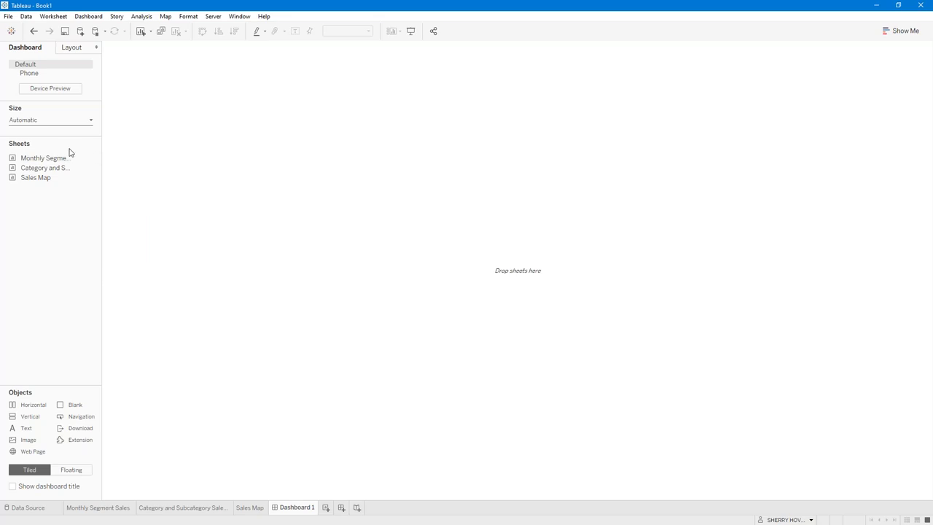
# Place the Sales Map sheet on the empty dashboard.
pyautogui.moveTo(40, 174)
pyautogui.moveTo(20, 164)
pyautogui.moveTo(64, 179)
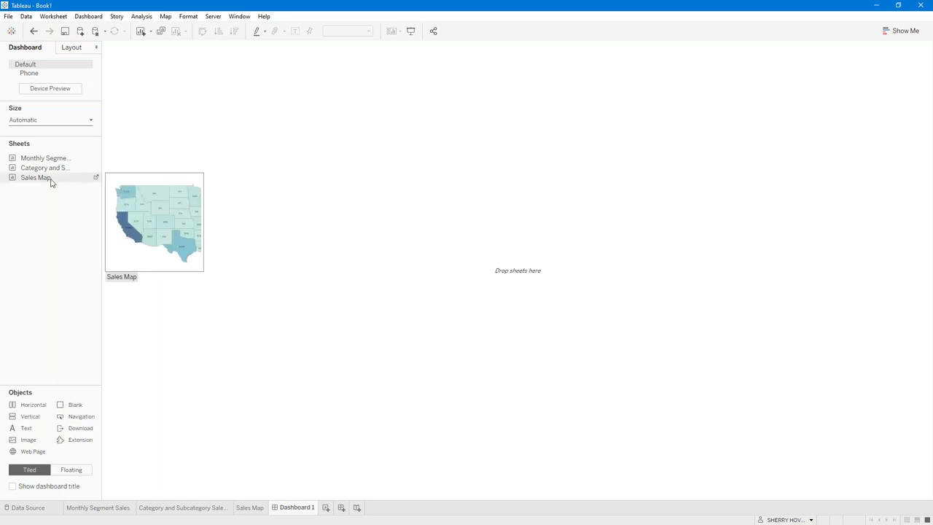
pyautogui.moveTo(27, 182); pyautogui.dragTo(156, 208)
pyautogui.moveTo(582, 201); pyautogui.dragTo(712, 138)
pyautogui.moveTo(389, 160); pyautogui.dragTo(301, 178)
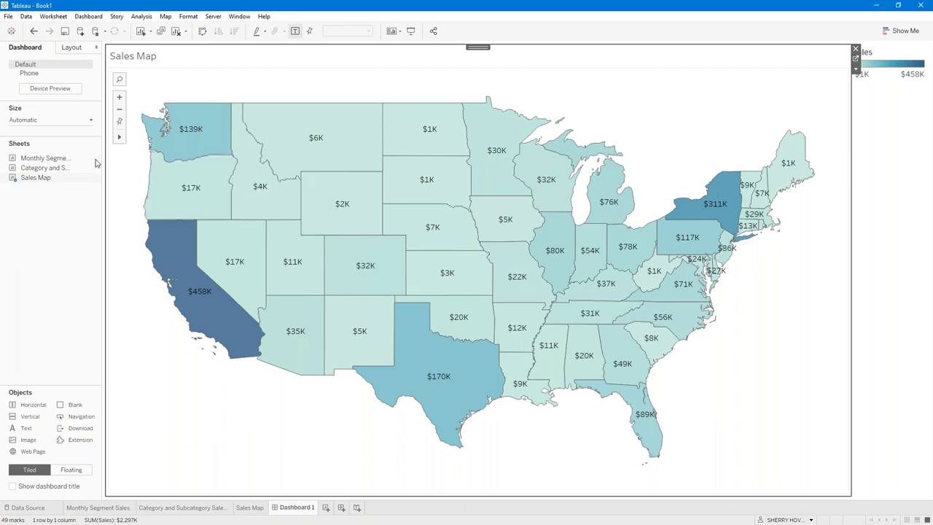
# Add the Category and Subcategory Sales by Segment sheet to the dashboard on the right side of the map.
pyautogui.moveTo(42, 173)
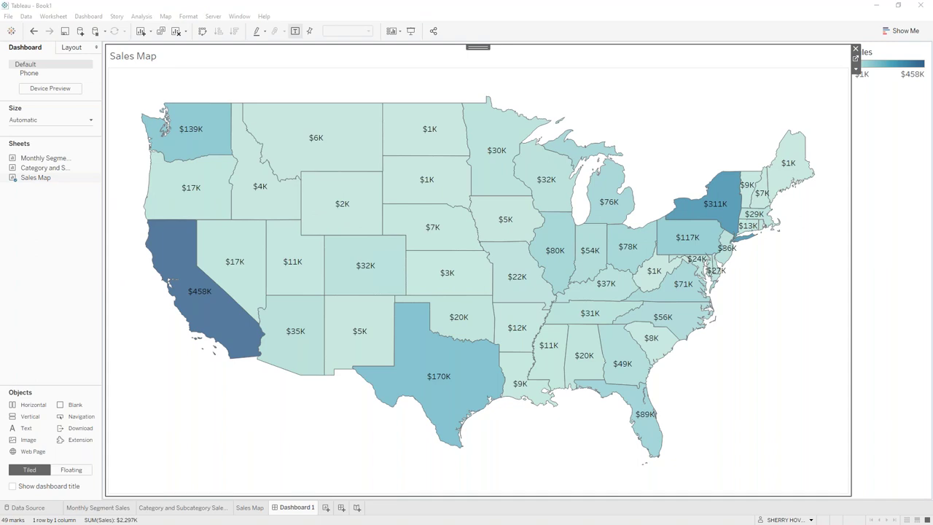
pyautogui.click(36, 170)
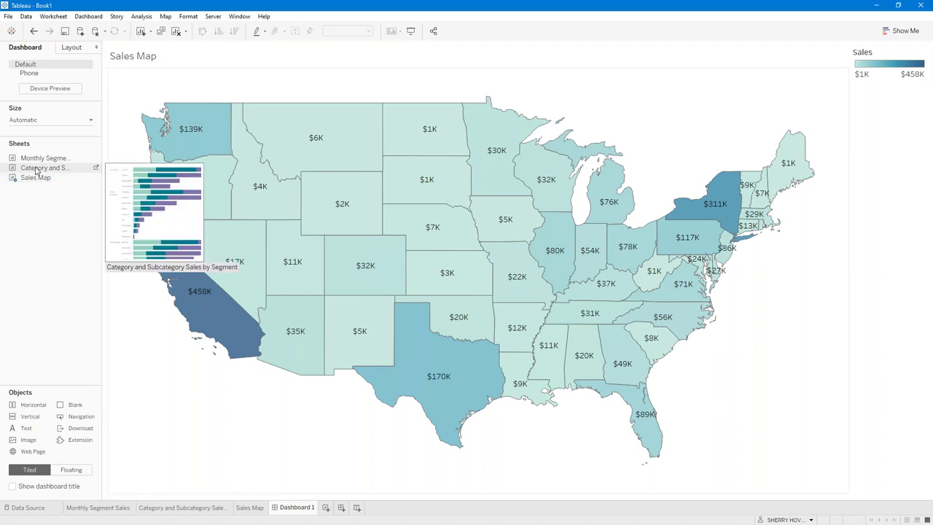
pyautogui.moveTo(36, 170); pyautogui.dragTo(338, 282)
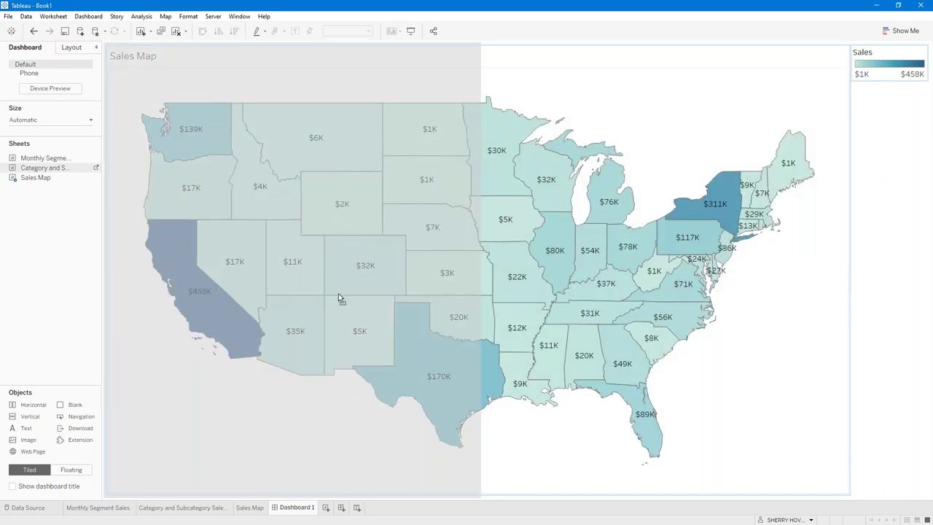
pyautogui.moveTo(337, 321); pyautogui.dragTo(747, 310)
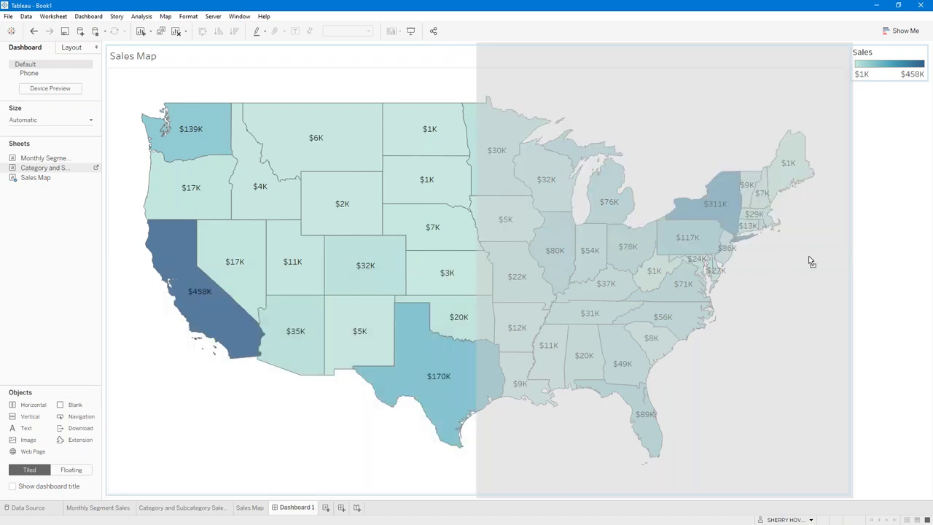
pyautogui.moveTo(806, 256); pyautogui.dragTo(805, 256)
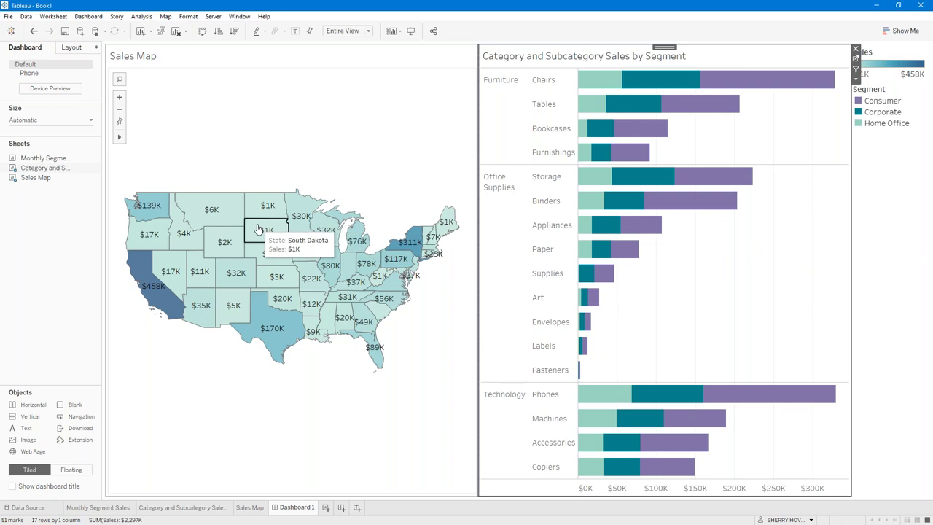
# Add the Monthly Segment Sales sheet across the full width below the map and the bar chart.
pyautogui.moveTo(45, 159)
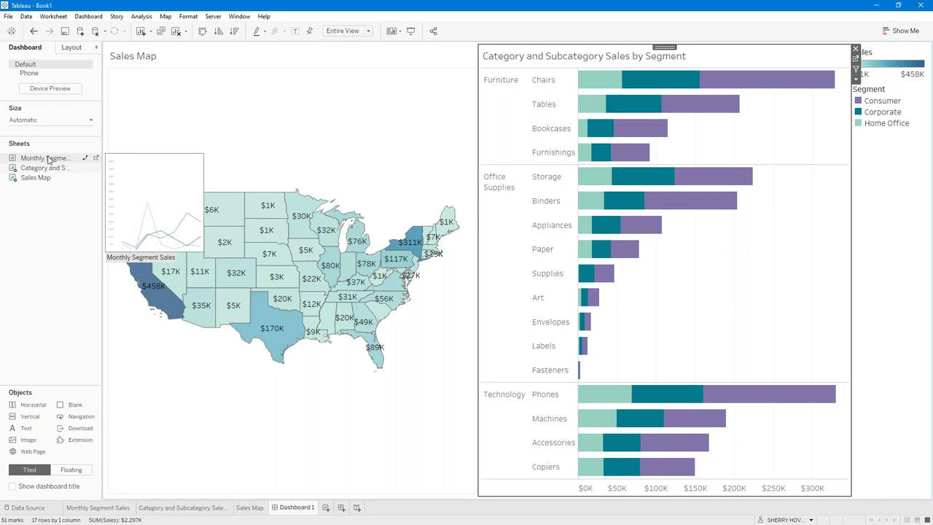
pyautogui.moveTo(55, 183)
pyautogui.moveTo(62, 160); pyautogui.dragTo(520, 361)
pyautogui.moveTo(552, 425); pyautogui.dragTo(531, 488)
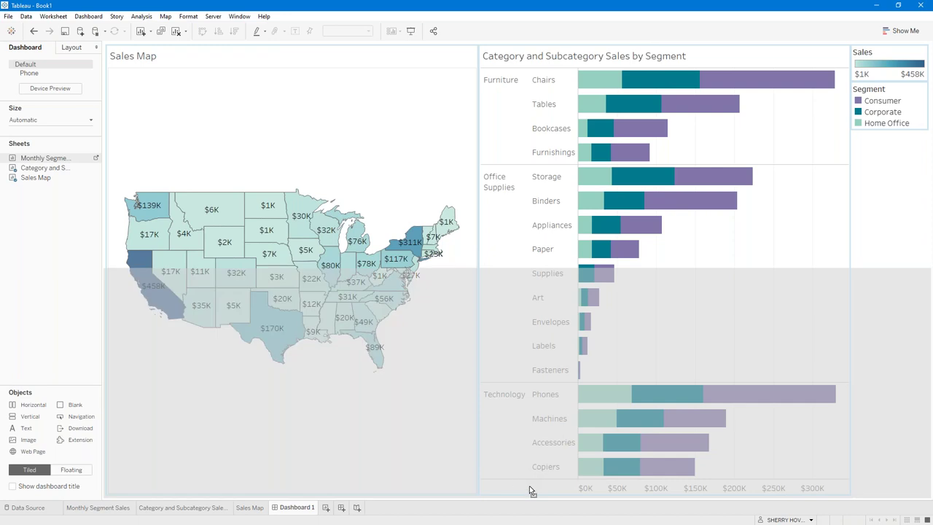
pyautogui.moveTo(530, 490); pyautogui.dragTo(530, 490)
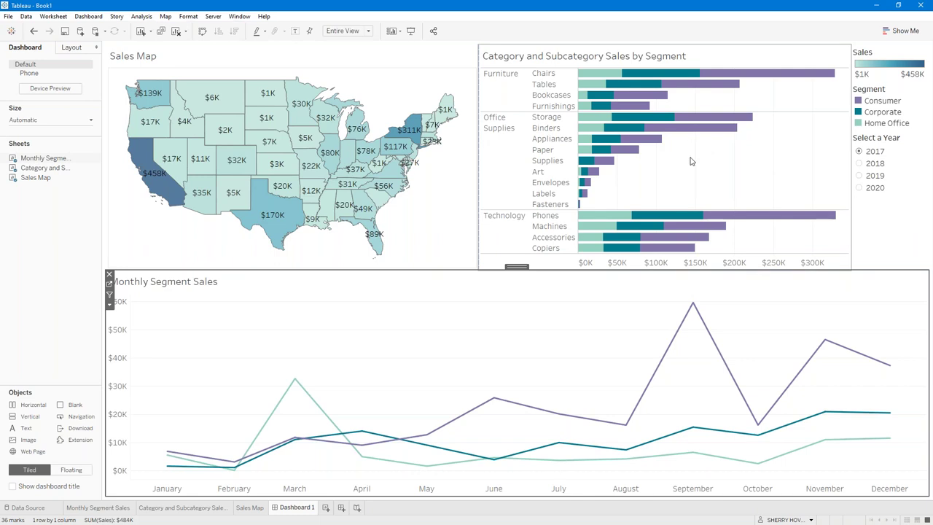
# Move the container with the legends and year filter beside the monthly line chart and narrow it to widen the chart.
pyautogui.click(718, 163)
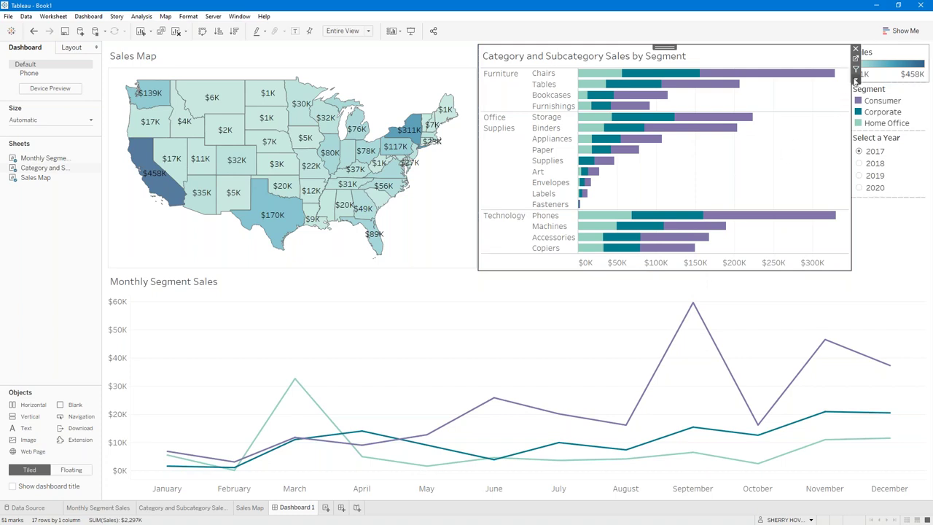
pyautogui.click(878, 99)
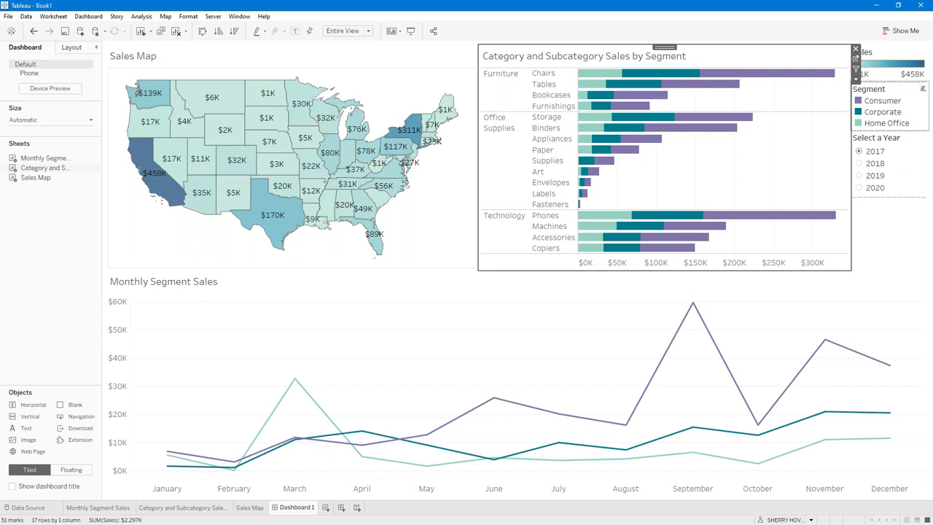
pyautogui.click(888, 238)
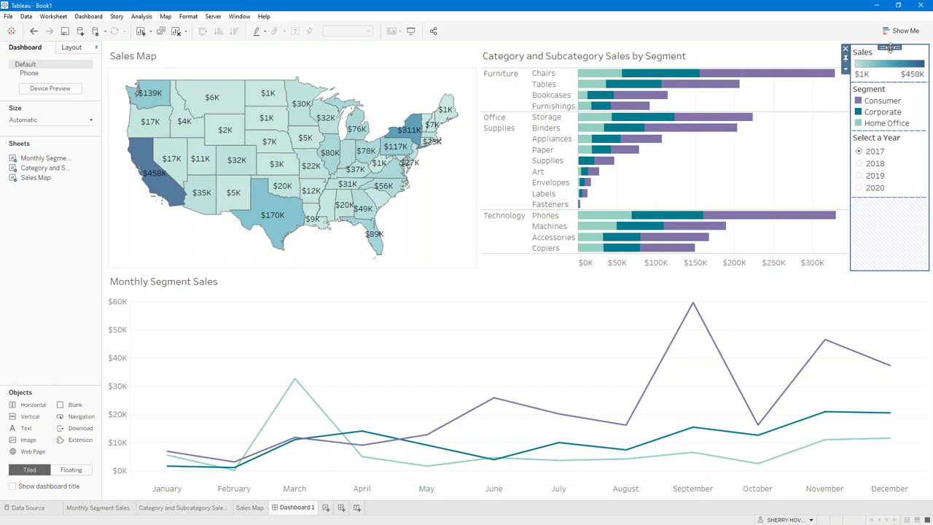
pyautogui.moveTo(887, 47); pyautogui.dragTo(795, 337)
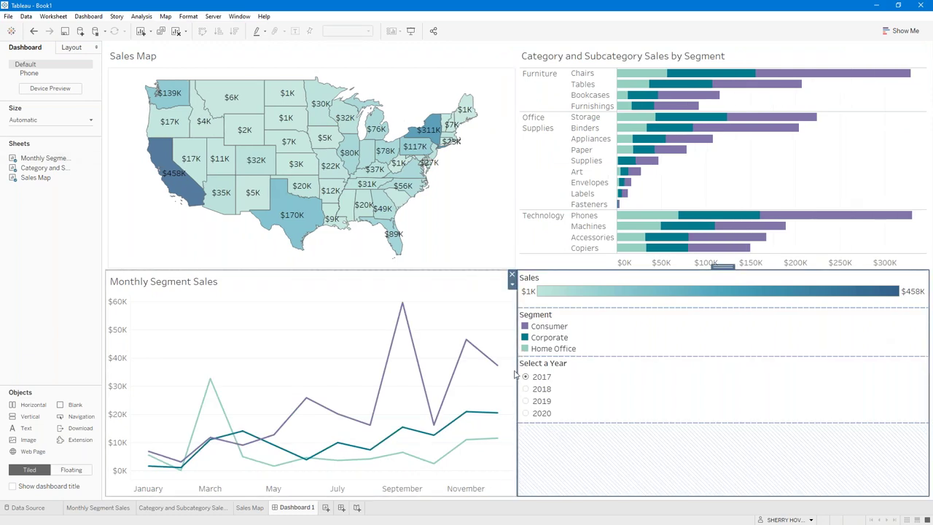
pyautogui.moveTo(516, 374); pyautogui.dragTo(773, 371)
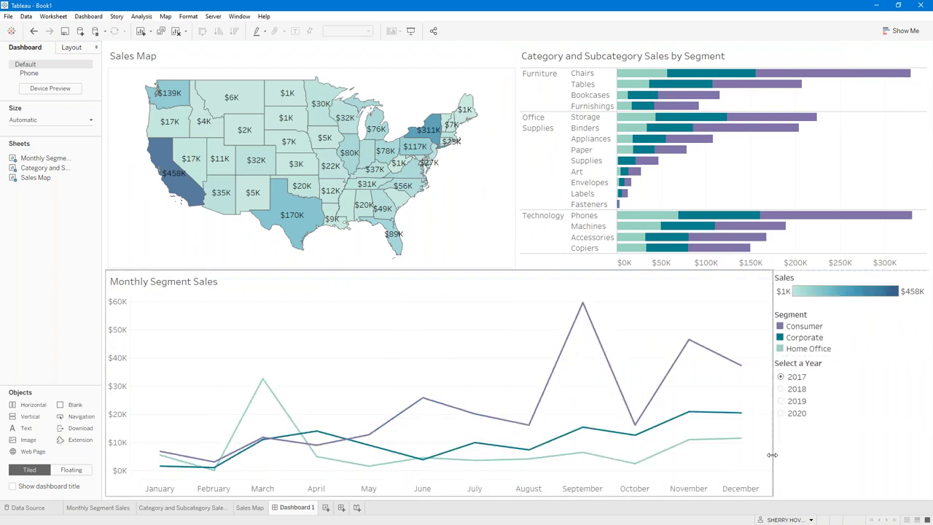
pyautogui.moveTo(772, 456); pyautogui.dragTo(825, 465)
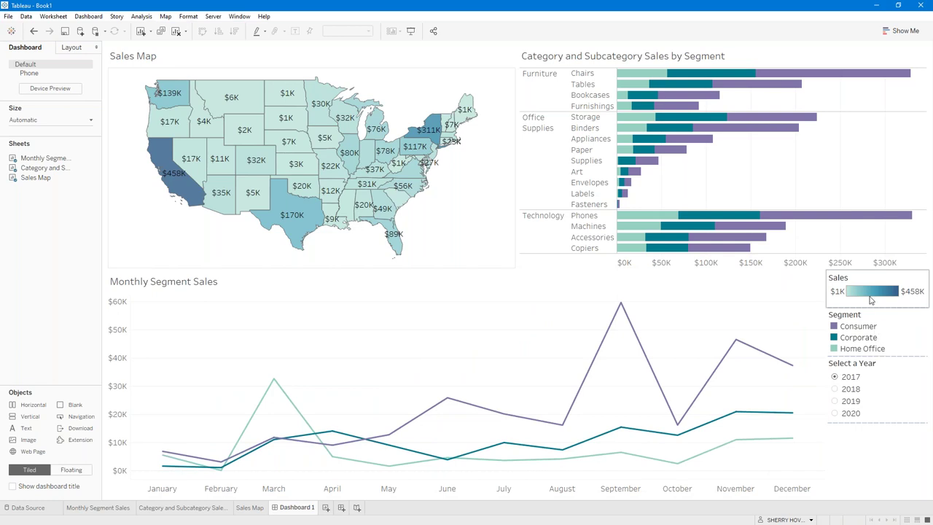
# Float the Sales color legend over the lower-left corner of the Sales Map.
pyautogui.click(867, 281)
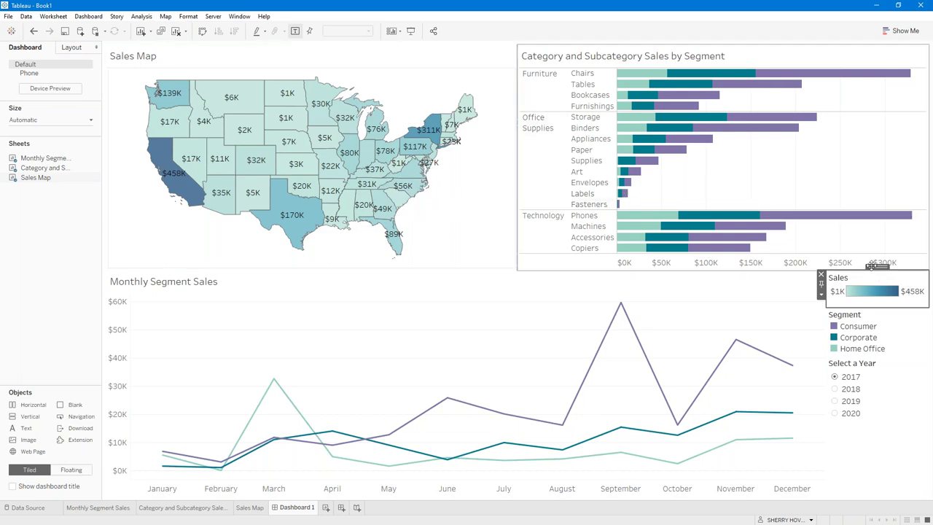
pyautogui.moveTo(877, 266); pyautogui.dragTo(150, 218)
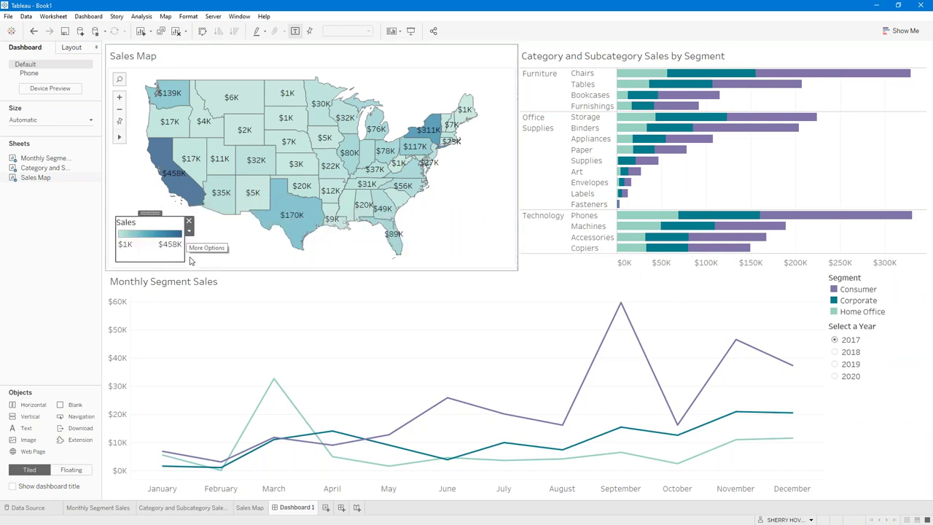
pyautogui.click(219, 263)
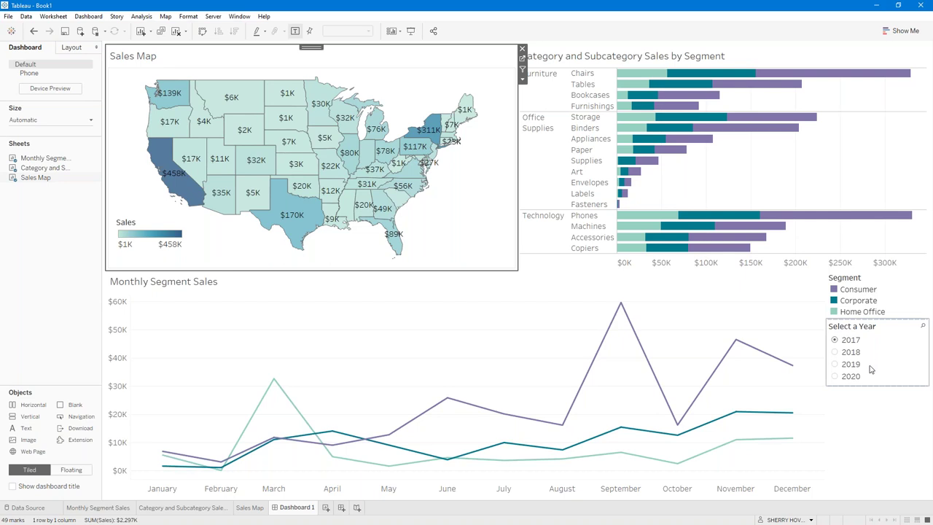
# Switch the Select a Year filter through 2018 and 2019, ending on 2020.
pyautogui.click(835, 353)
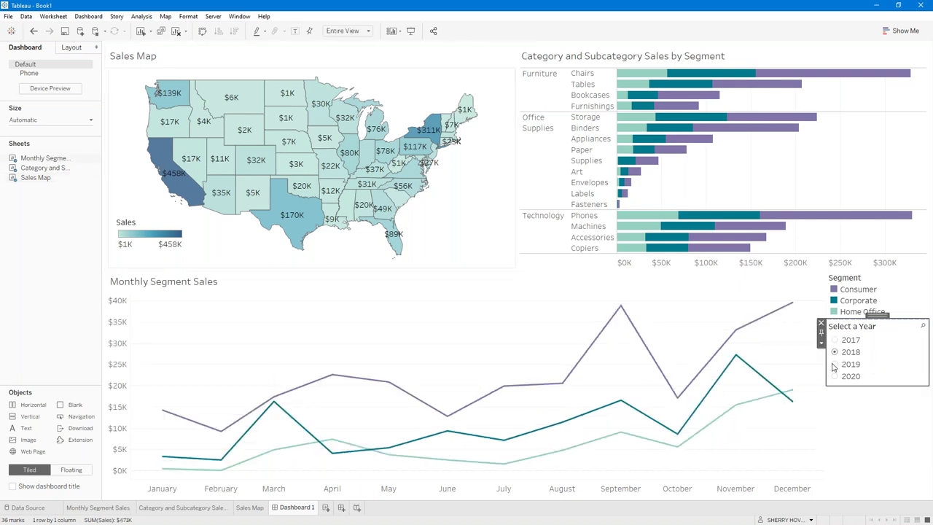
pyautogui.click(834, 364)
pyautogui.click(834, 376)
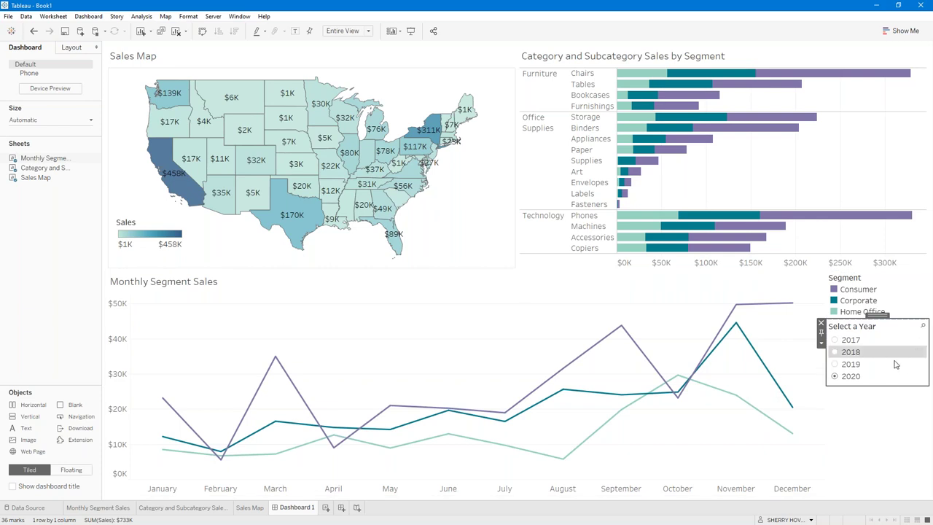
# Apply the Select a Year filter to all three worksheets on the dashboard.
pyautogui.click(821, 346)
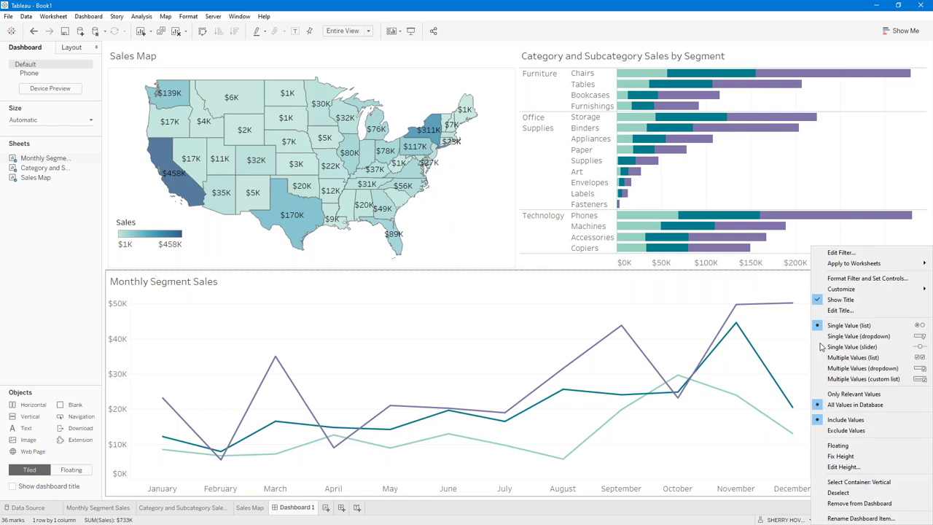
pyautogui.moveTo(851, 265)
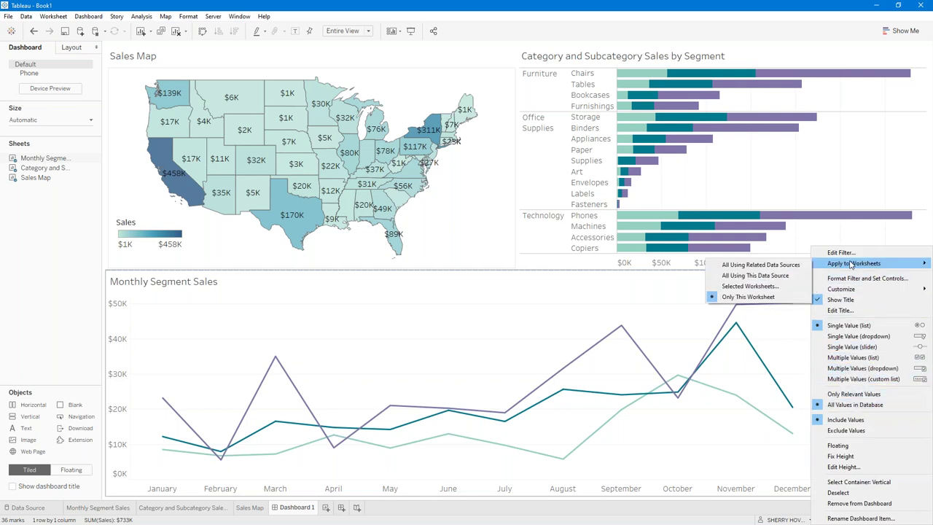
pyautogui.click(761, 286)
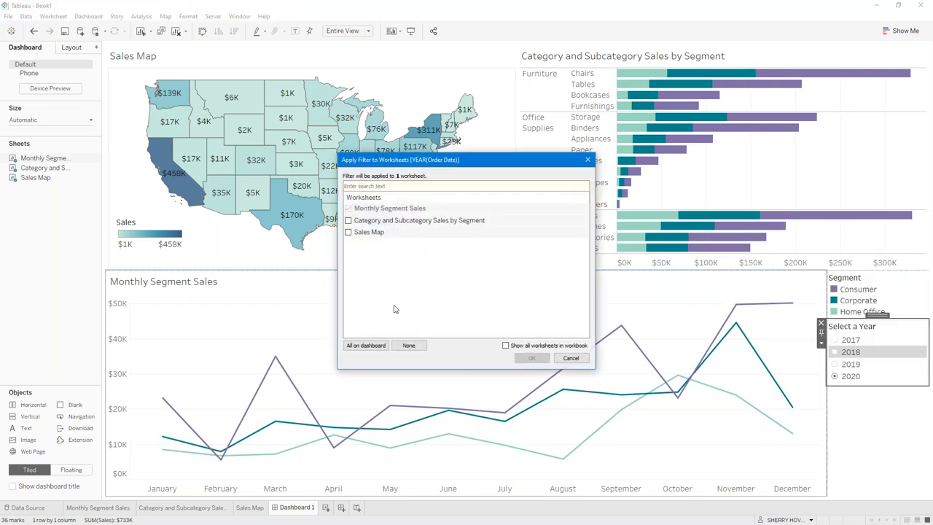
pyautogui.click(366, 345)
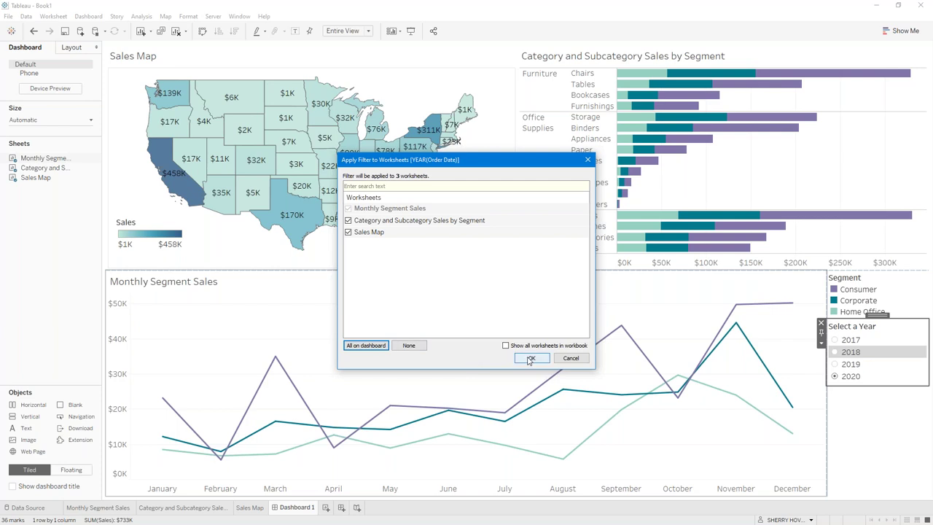
pyautogui.click(529, 359)
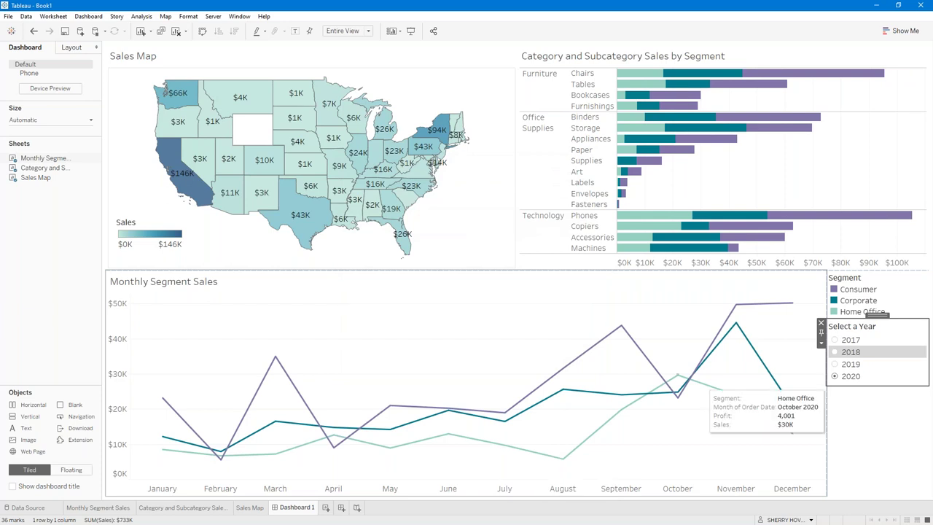
# Test the shared year filter by switching through 2018, 2017, 2020, 2019 and 2018, ending on 2017.
pyautogui.click(835, 353)
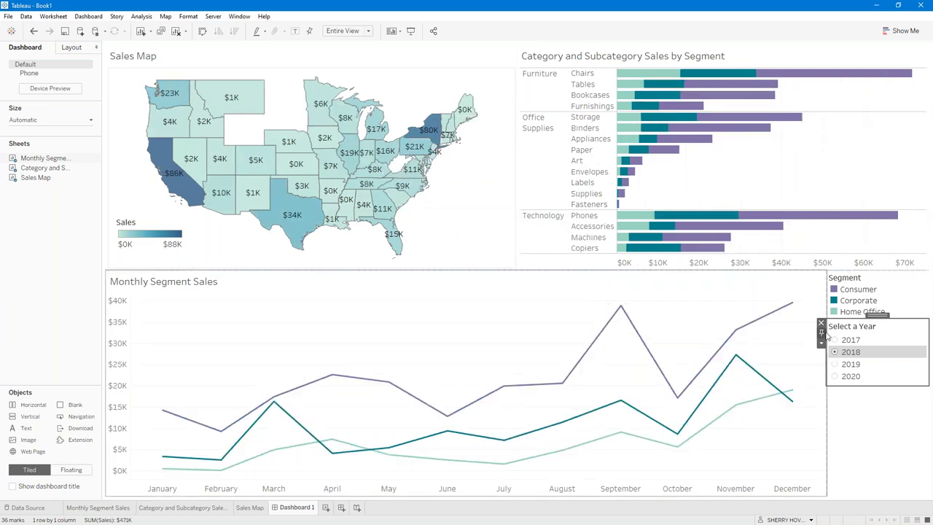
pyautogui.click(835, 339)
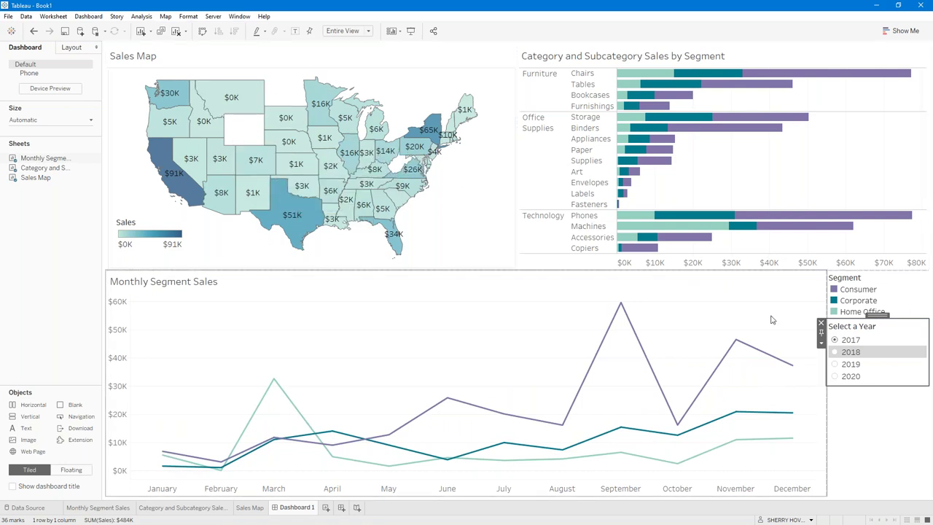
pyautogui.click(835, 376)
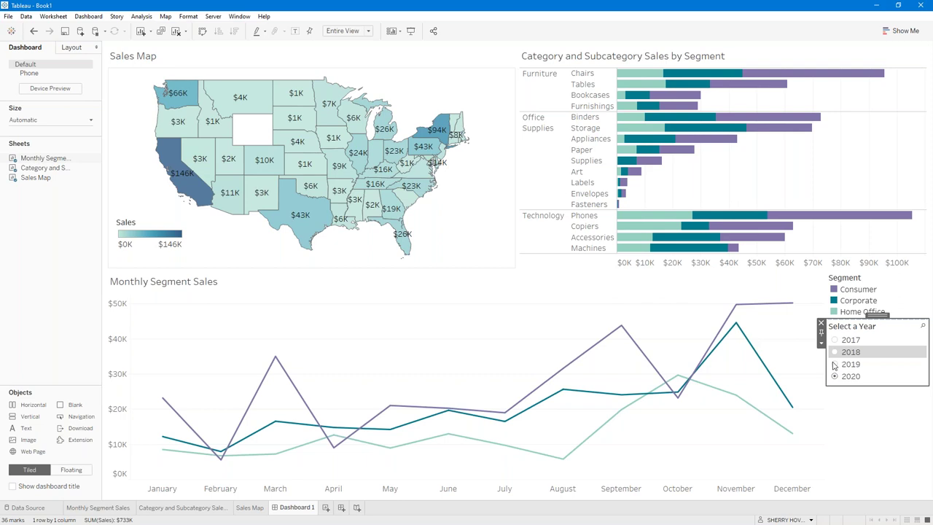
pyautogui.click(834, 364)
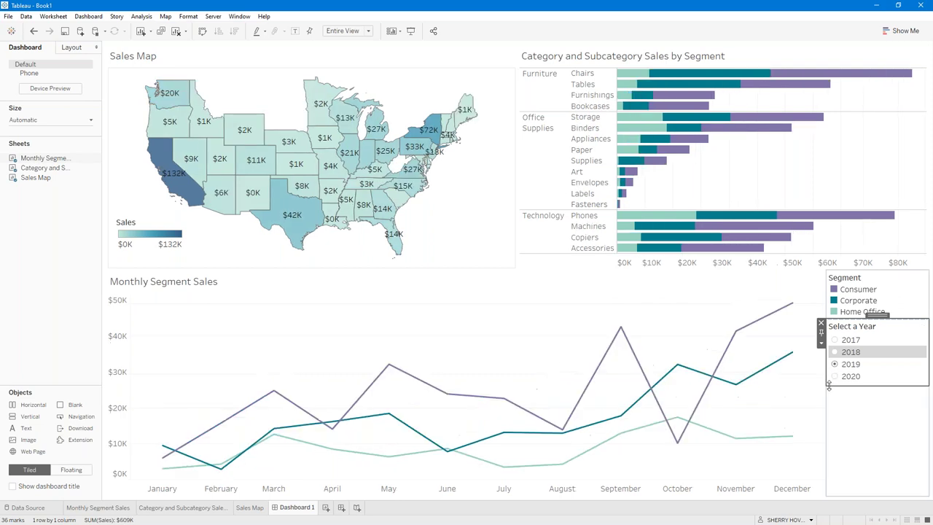
pyautogui.click(836, 352)
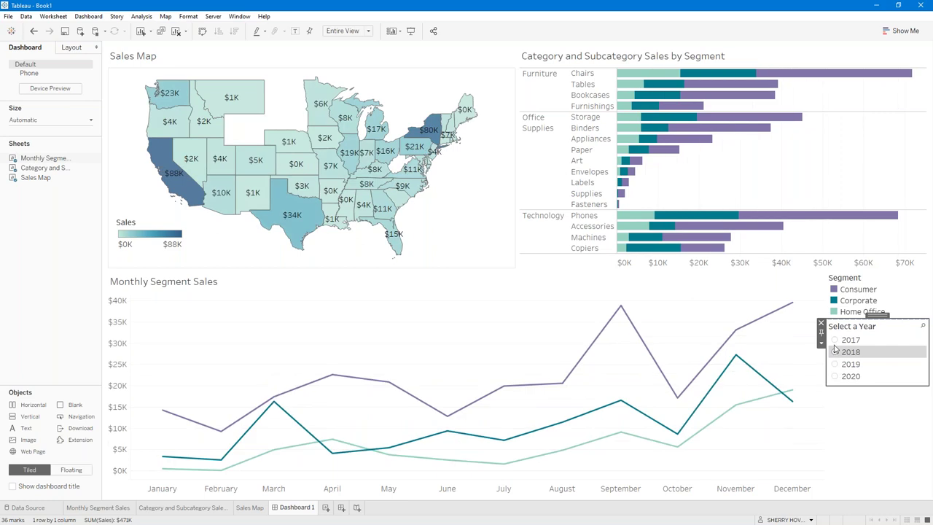
pyautogui.click(835, 340)
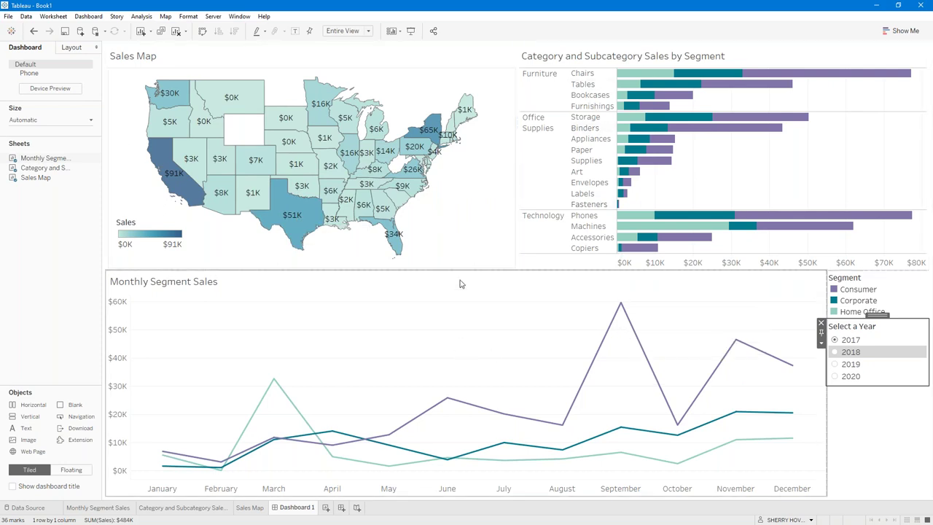
# Make the Sales Map act as a filter for the other dashboard charts.
pyautogui.click(470, 208)
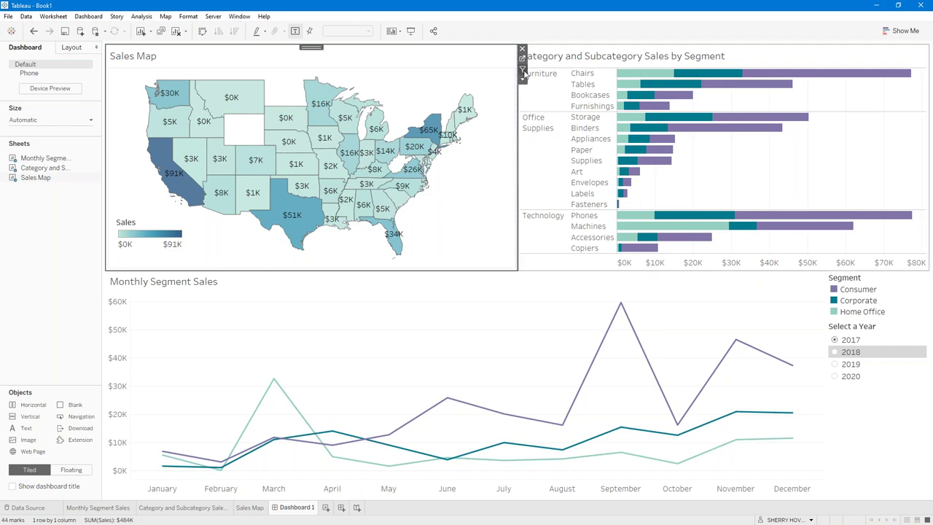
pyautogui.click(523, 71)
pyautogui.click(522, 69)
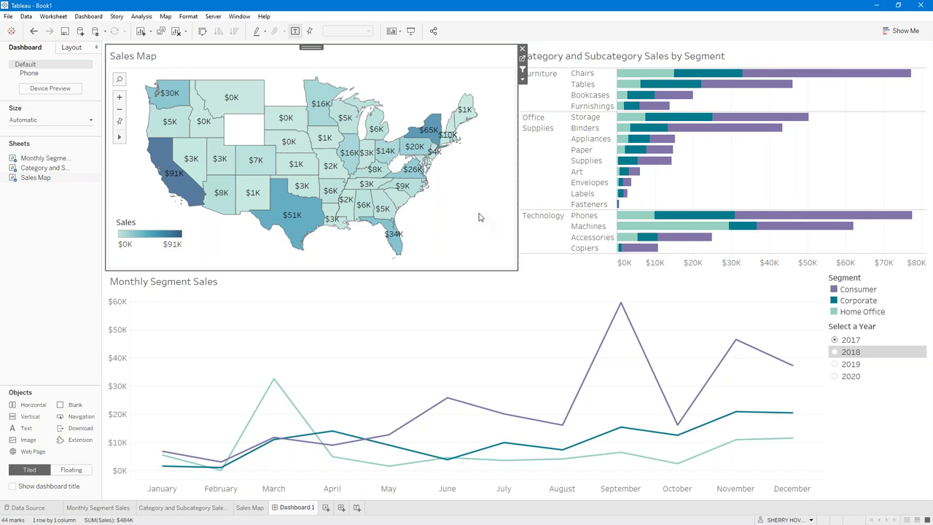
# Filter the dashboard to Texas from the map and switch the year to 2019.
pyautogui.click(307, 215)
pyautogui.click(307, 214)
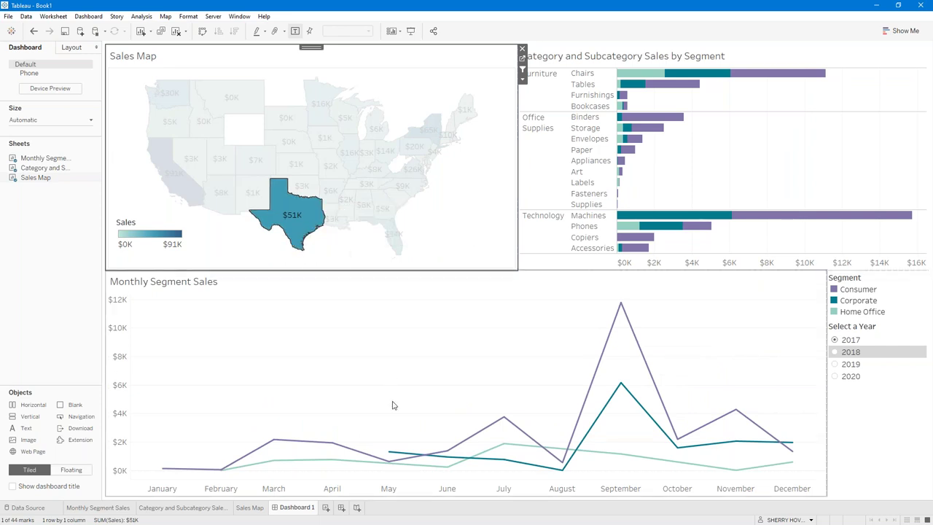
pyautogui.moveTo(620, 304)
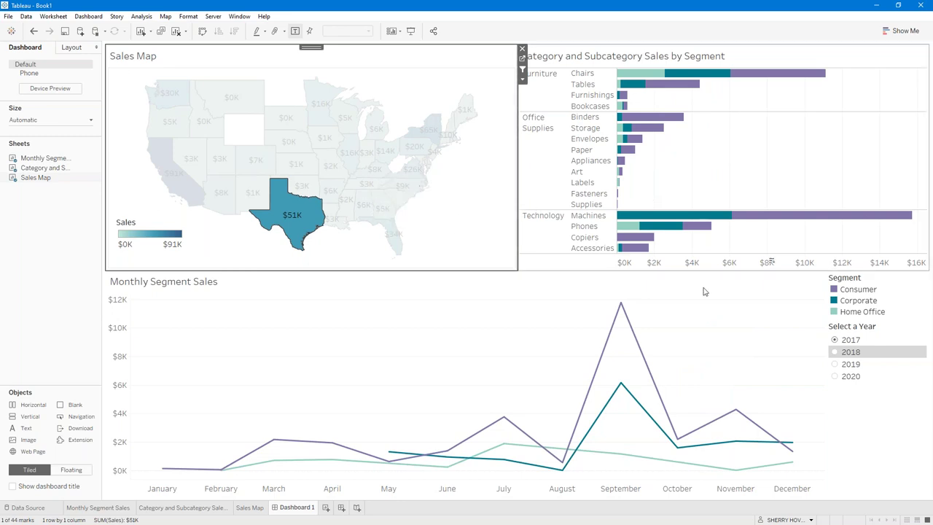
pyautogui.click(835, 365)
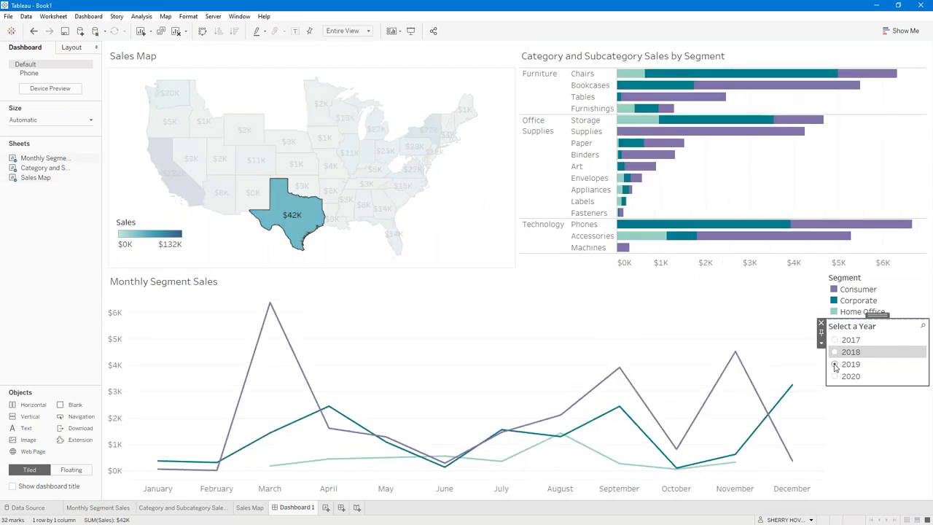
pyautogui.click(835, 364)
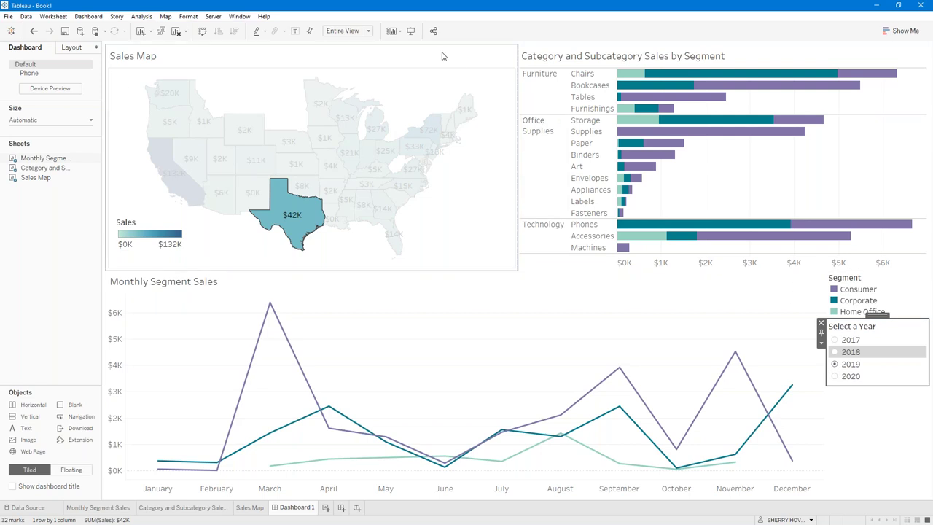
# Show the dashboard in presentation mode, replace the Texas selection with New York and switch the year to 2020.
pyautogui.click(411, 31)
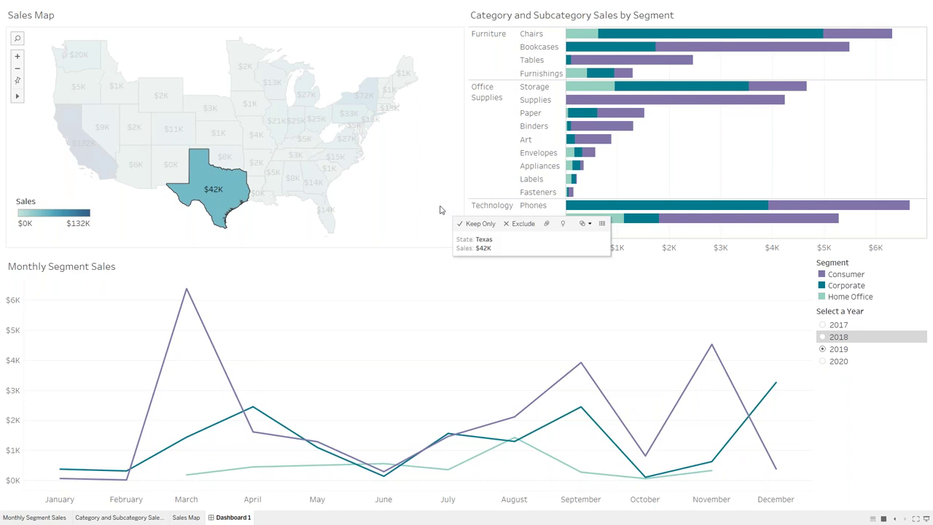
pyautogui.click(418, 208)
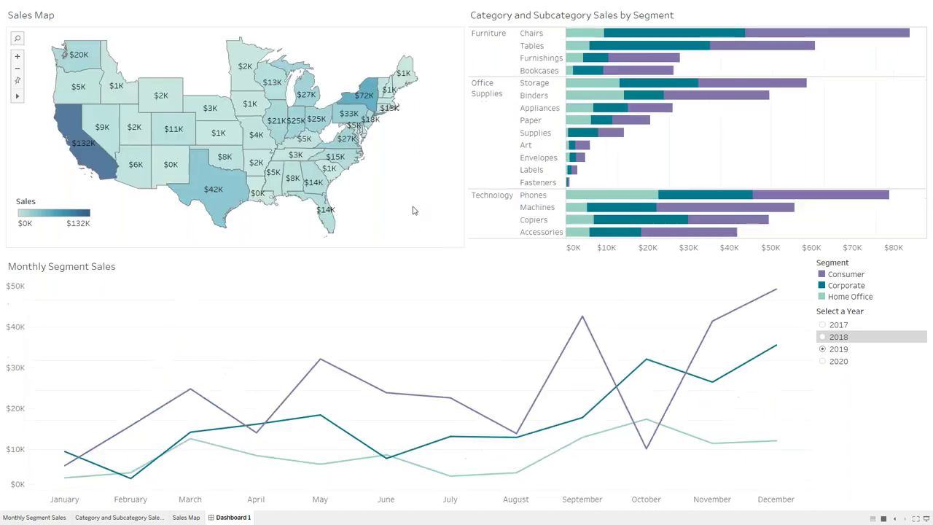
pyautogui.click(369, 95)
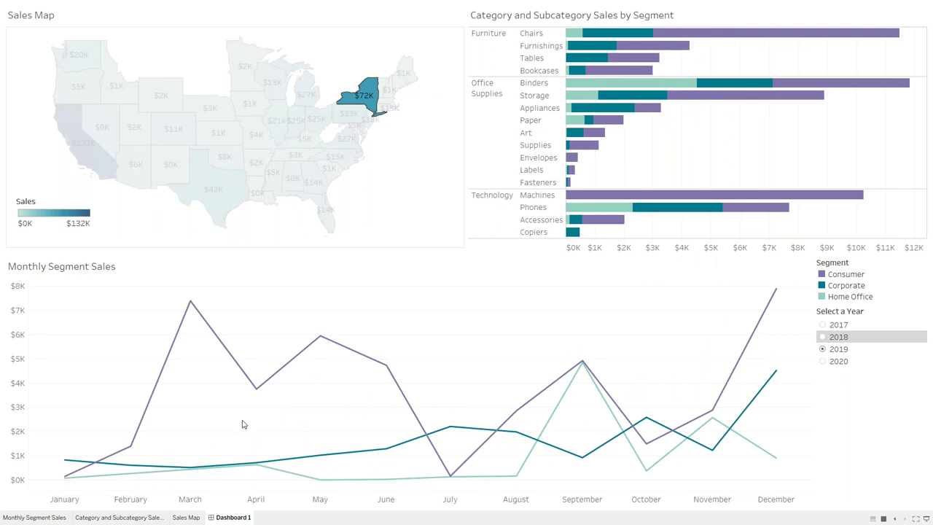
pyautogui.click(823, 362)
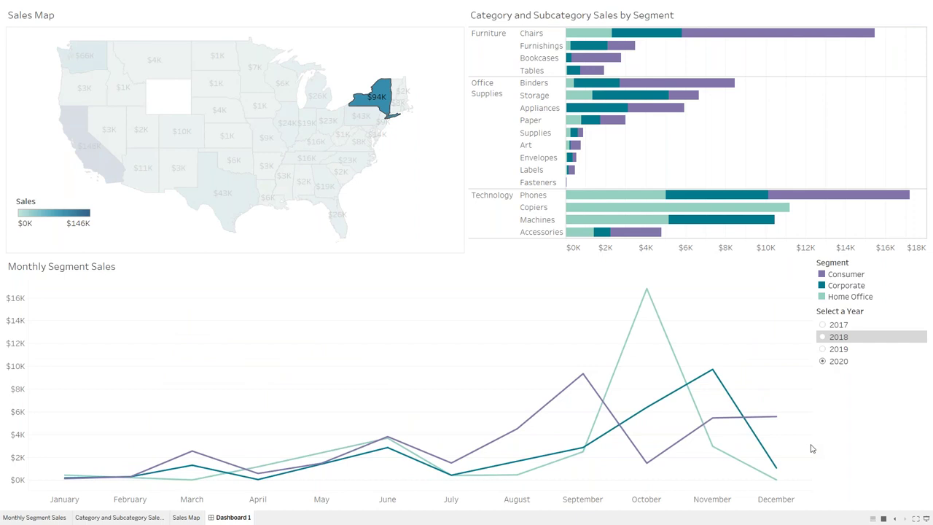
# Highlight the Home Office and Consumer segments, filter to North Carolina on the map, and select Consumer in the segment legend again.
pyautogui.click(848, 299)
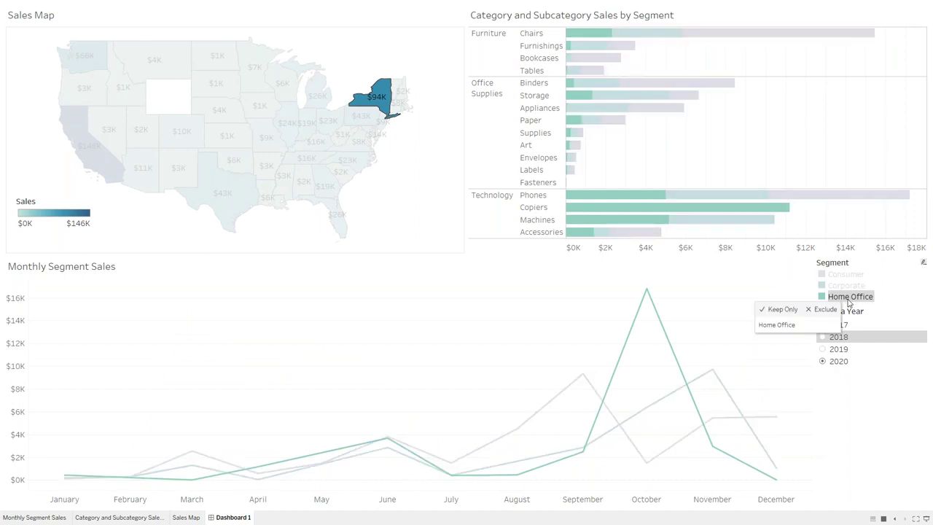
pyautogui.click(853, 275)
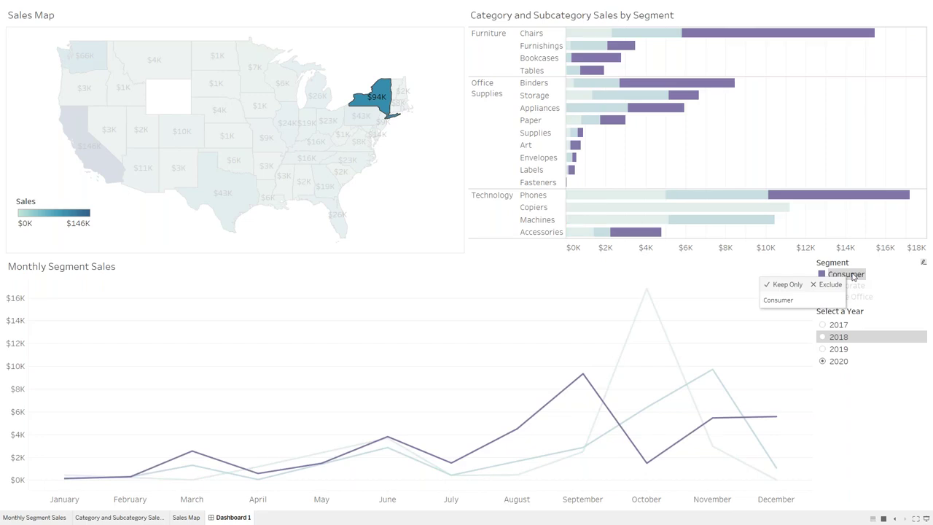
pyautogui.click(356, 162)
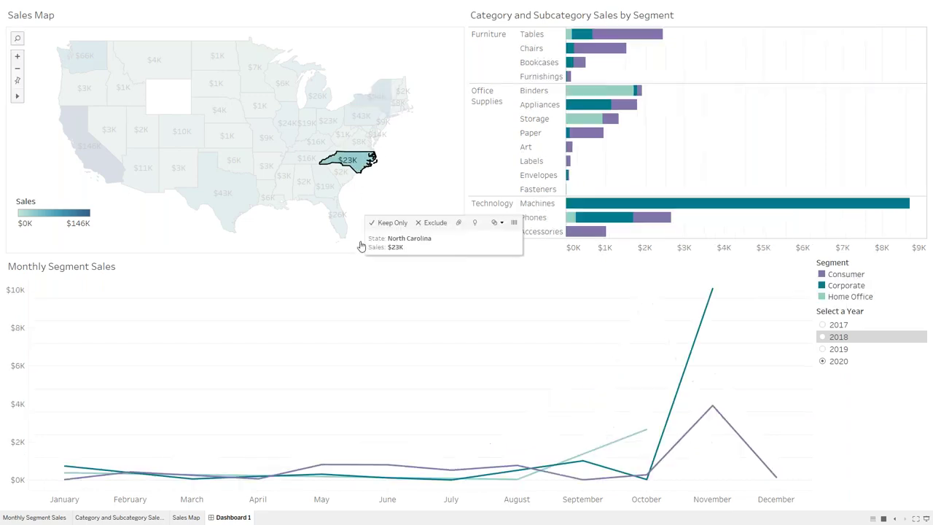
pyautogui.click(844, 277)
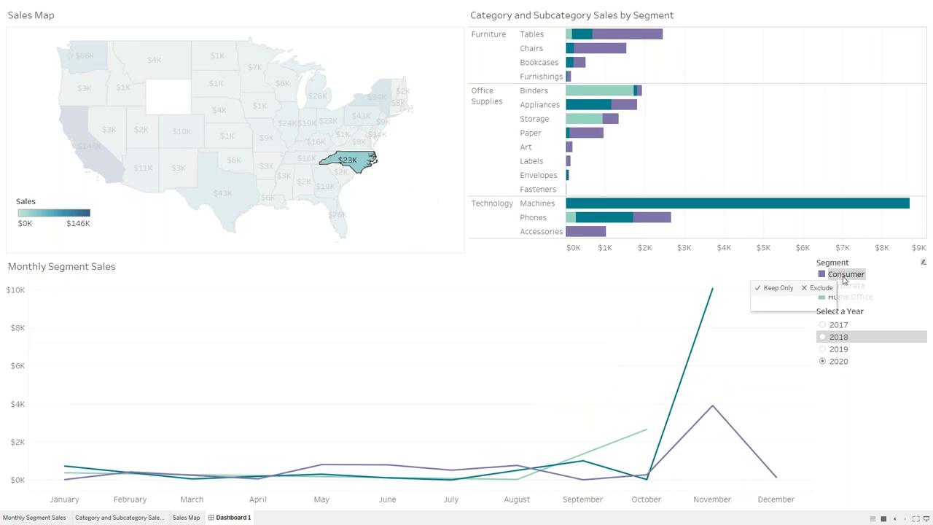
# Switch the year to 2019, clear the state selection on the map and leave presentation mode.
pyautogui.click(823, 349)
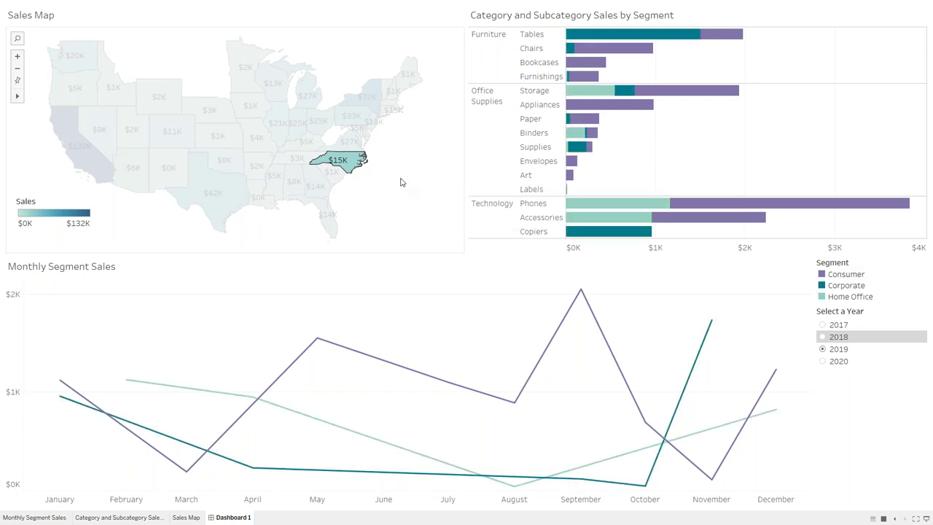
pyautogui.click(399, 183)
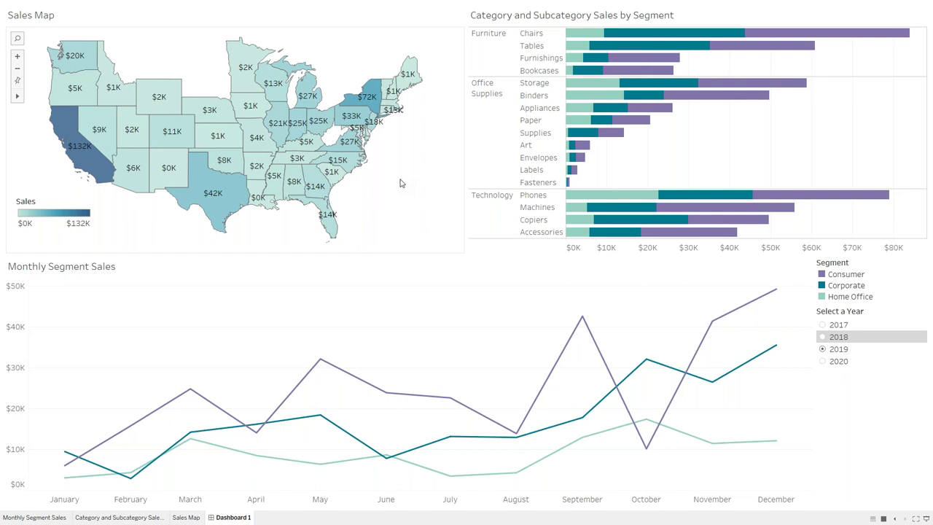
pyautogui.press('Escape')
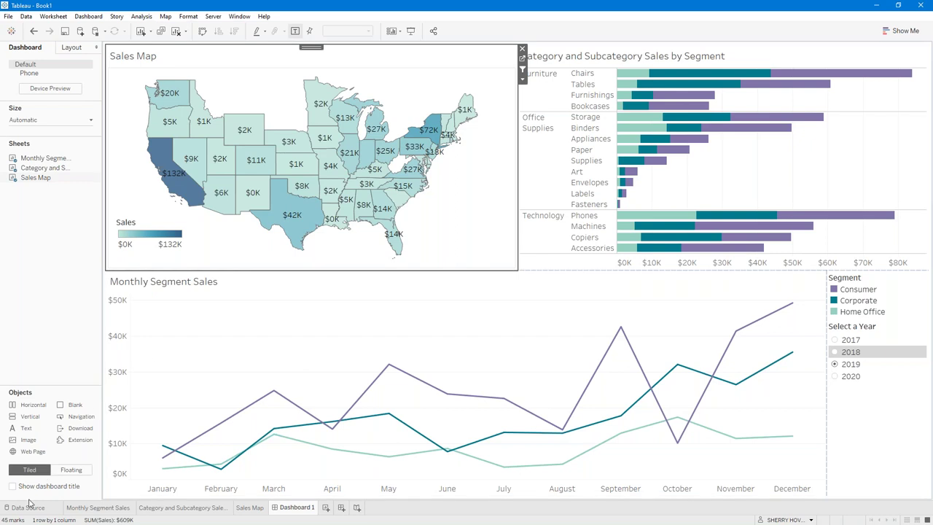
# Review the workbook-wide font and line formatting from the Monthly Segment Sales sheet, leaving the settings as they are.
pyautogui.click(84, 507)
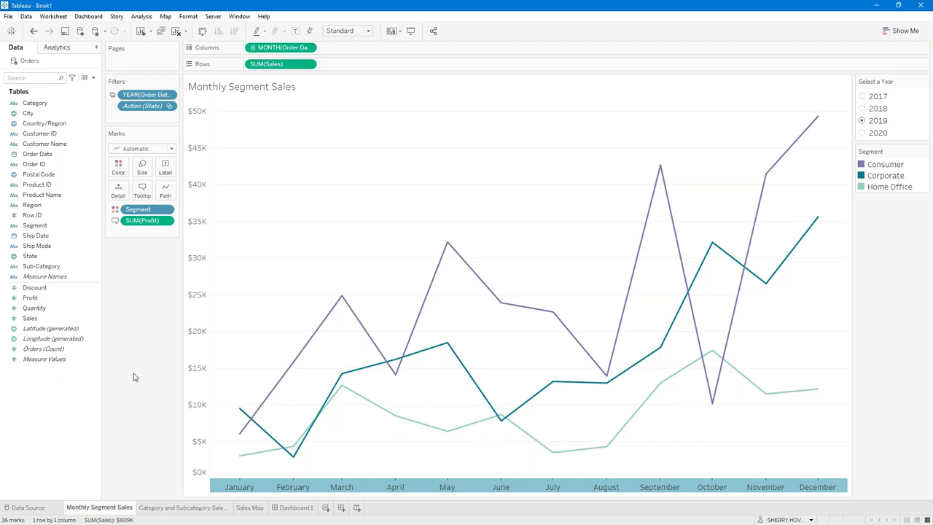
pyautogui.click(186, 18)
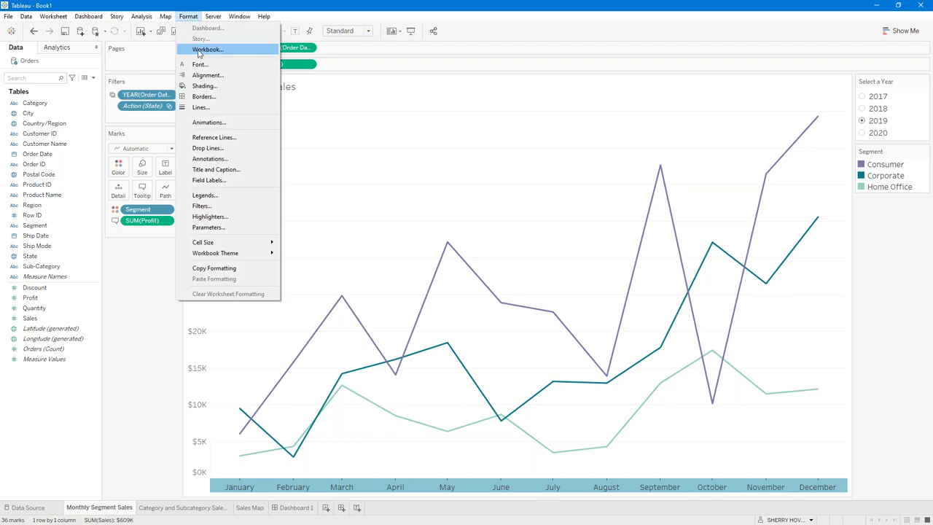
pyautogui.click(200, 49)
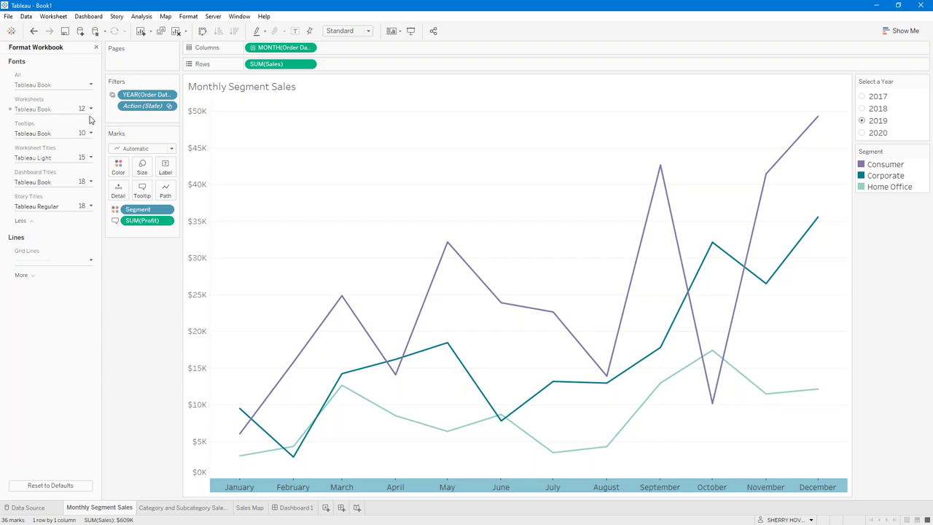
pyautogui.click(95, 47)
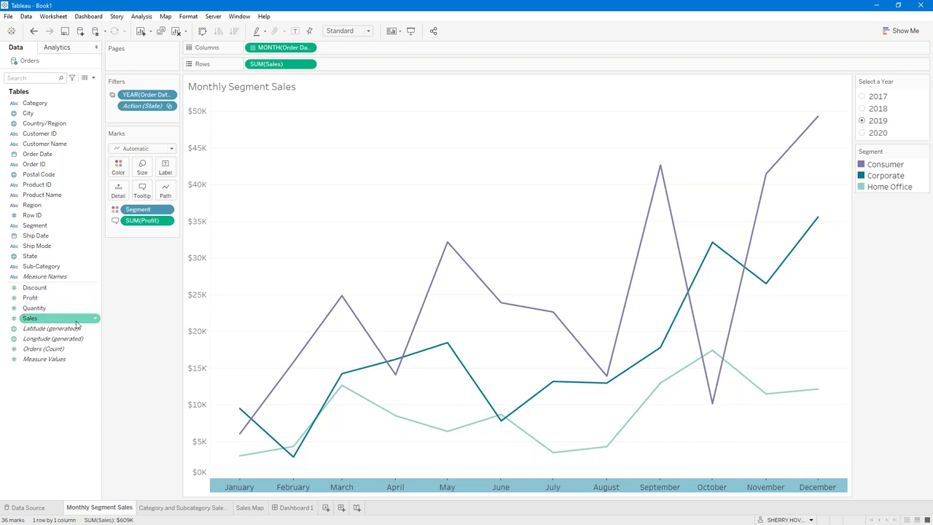
# View the default property options available for the Profit field and dismiss them.
pyautogui.rightClick(97, 298)
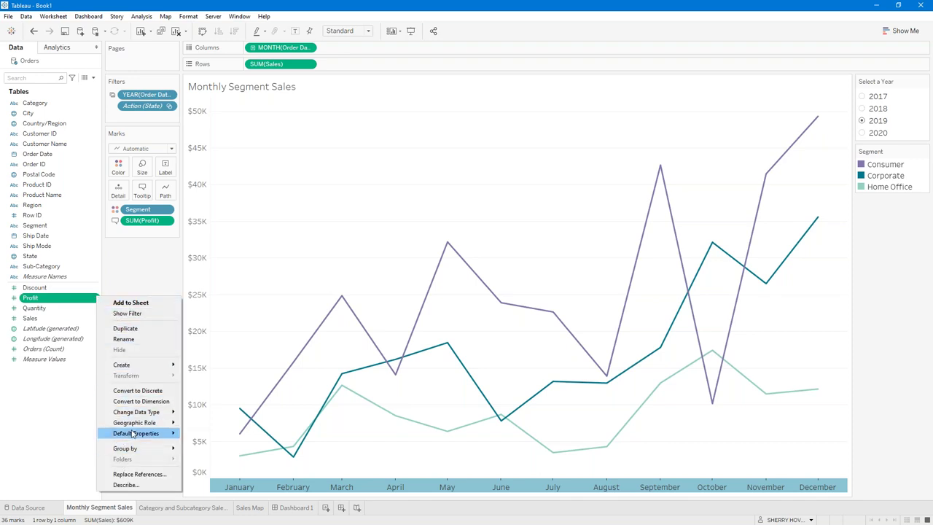
pyautogui.moveTo(133, 433)
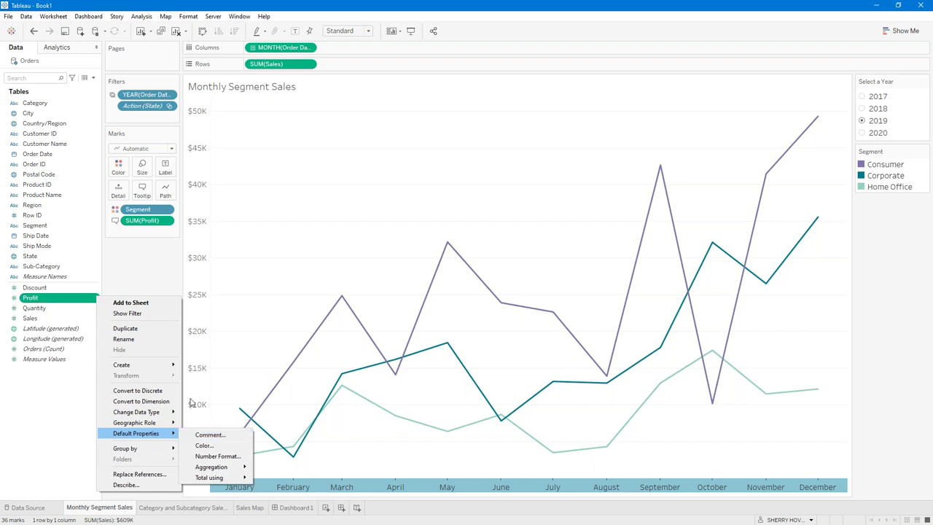
pyautogui.click(156, 274)
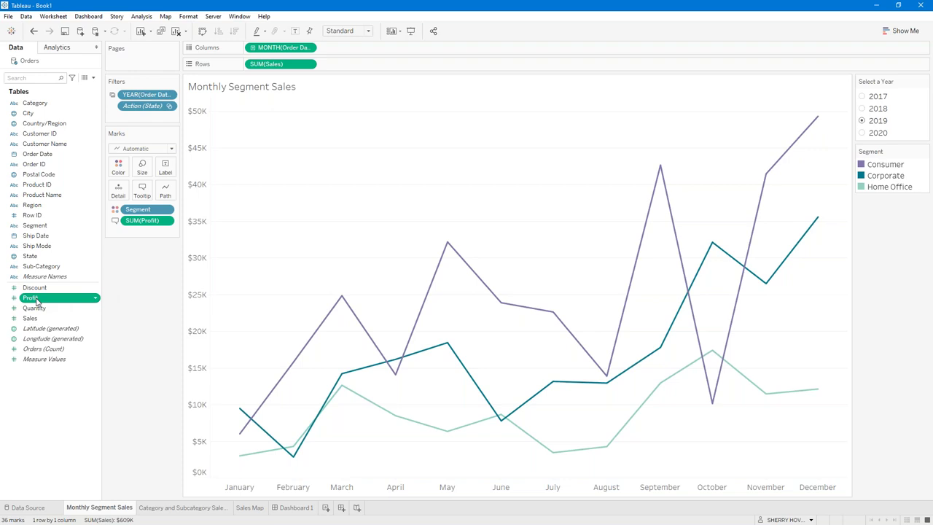
# Replace Sales with Profit on the chart's rows and format the Profit axis as custom currency with 0 decimals in thousands (K).
pyautogui.moveTo(38, 301); pyautogui.dragTo(281, 64)
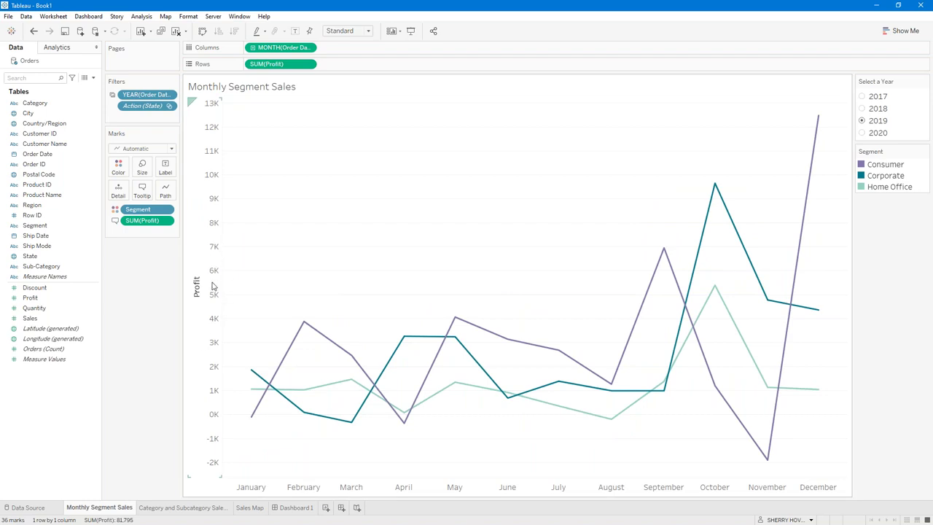
pyautogui.rightClick(207, 180)
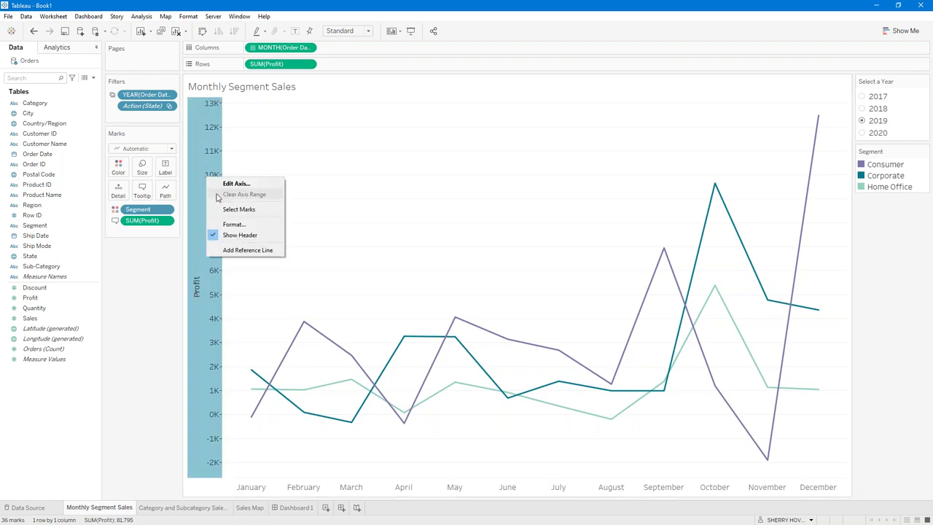
pyautogui.click(225, 226)
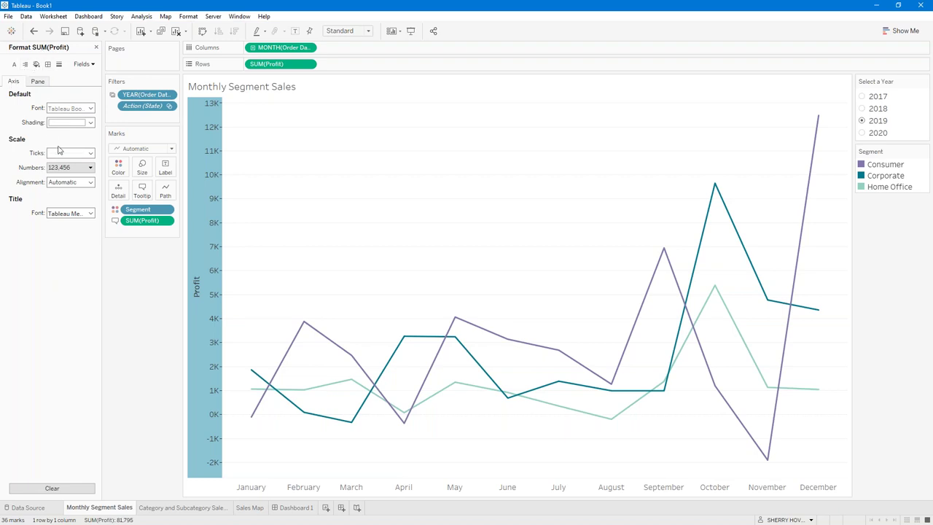
pyautogui.click(77, 168)
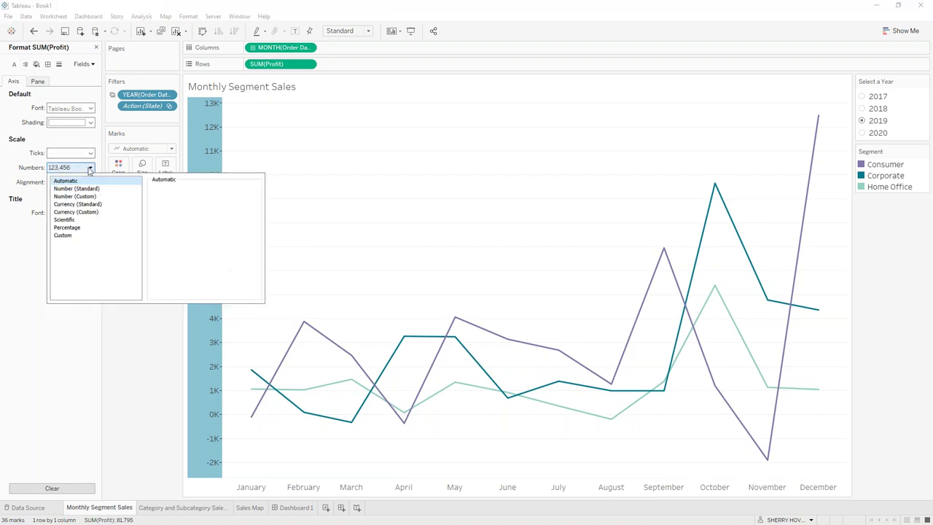
pyautogui.click(97, 211)
pyautogui.click(179, 202)
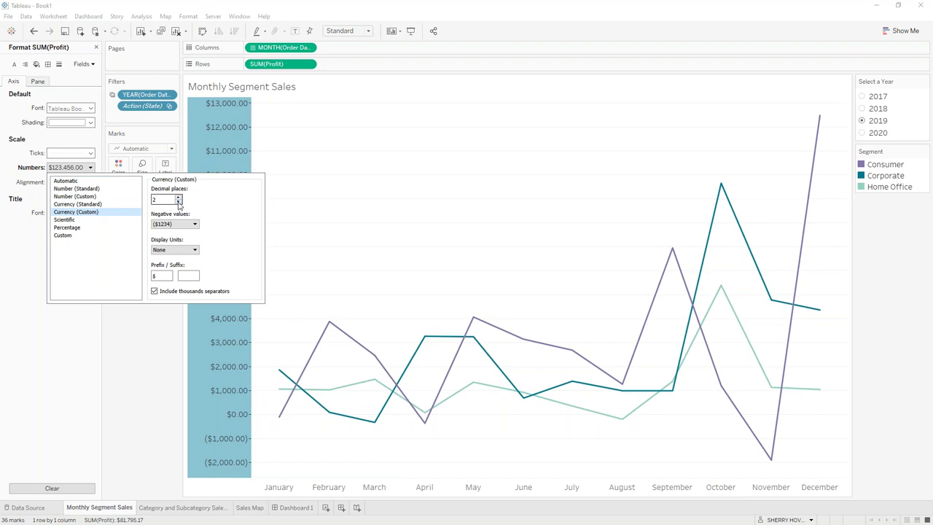
pyautogui.click(178, 202)
pyautogui.click(175, 250)
pyautogui.click(175, 264)
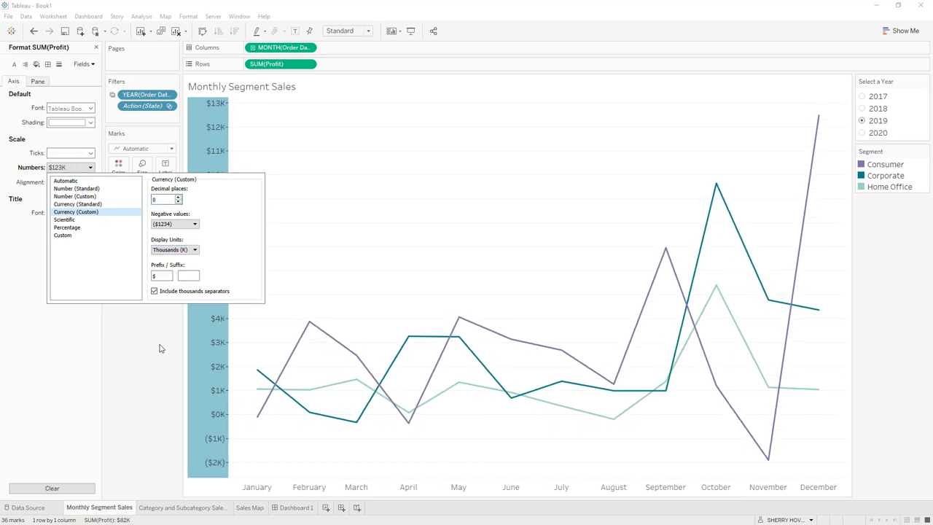
pyautogui.click(159, 349)
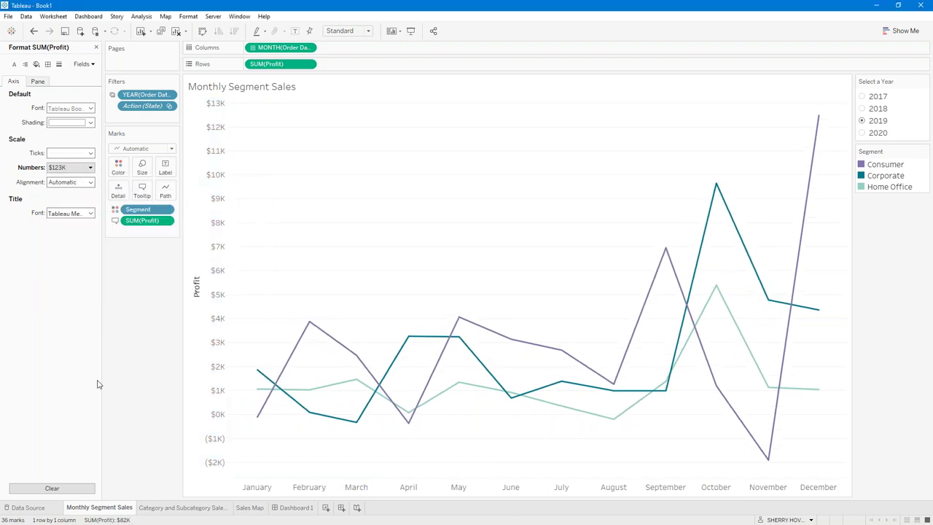
pyautogui.click(96, 48)
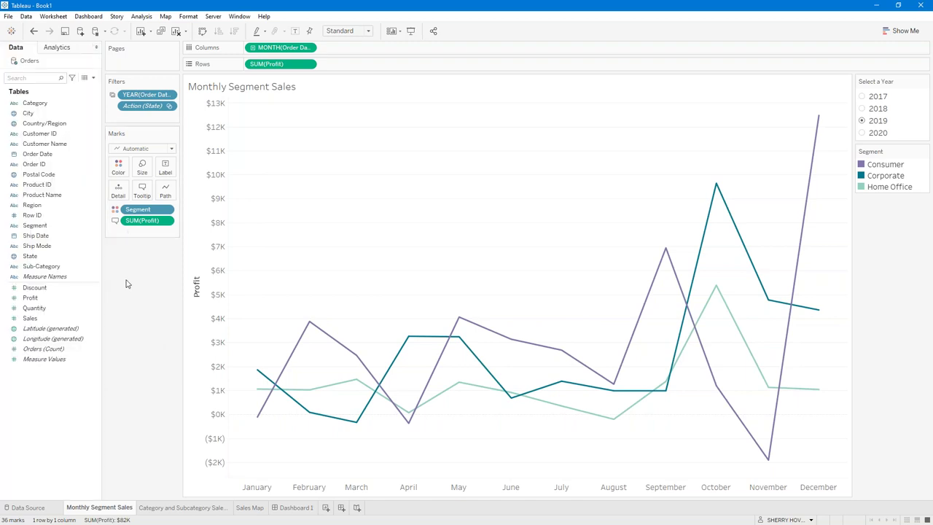
# Review the Orders data source grid, the field list's options and the creation options for the Product Name field.
pyautogui.click(36, 508)
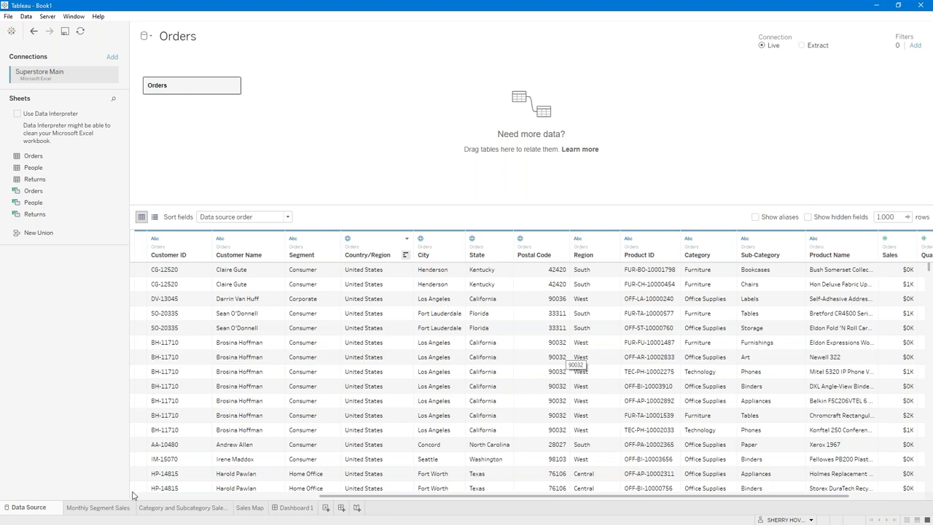
pyautogui.click(99, 508)
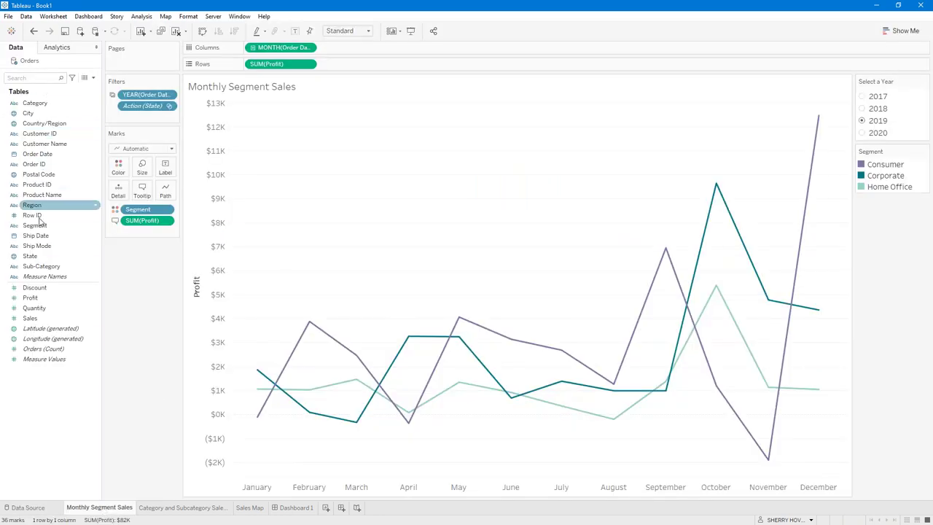
pyautogui.click(92, 77)
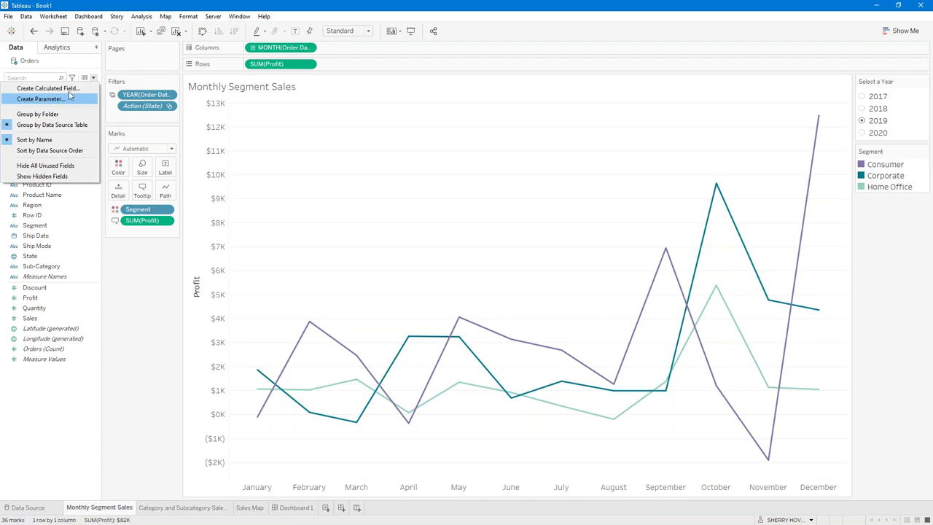
pyautogui.click(93, 78)
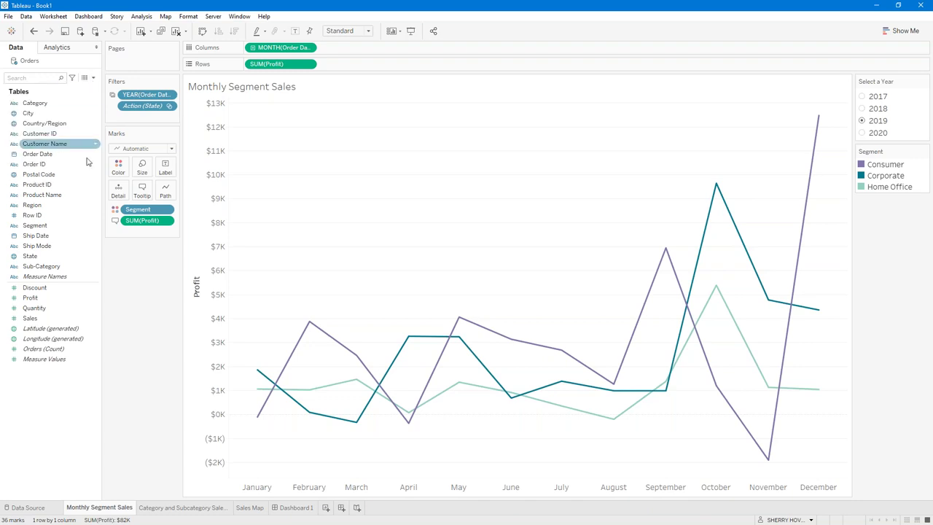
pyautogui.rightClick(97, 202)
pyautogui.moveTo(117, 274)
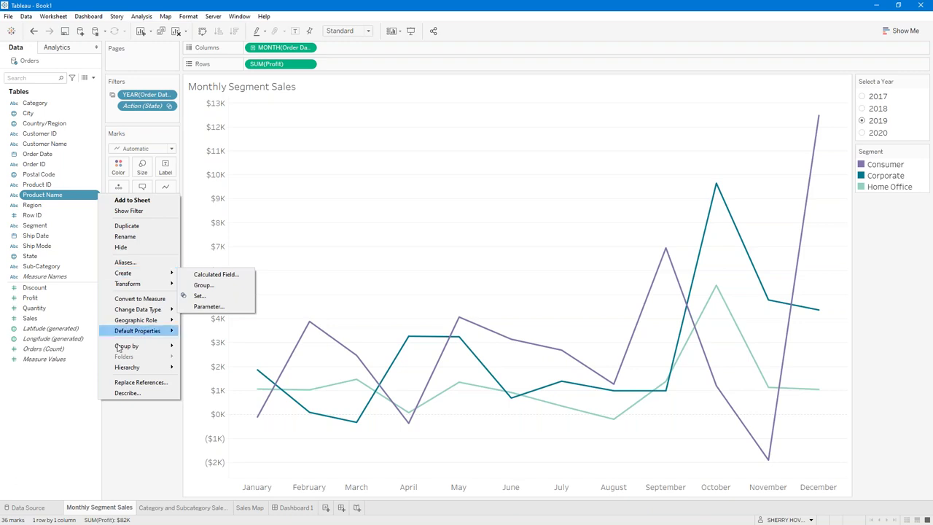
pyautogui.click(124, 460)
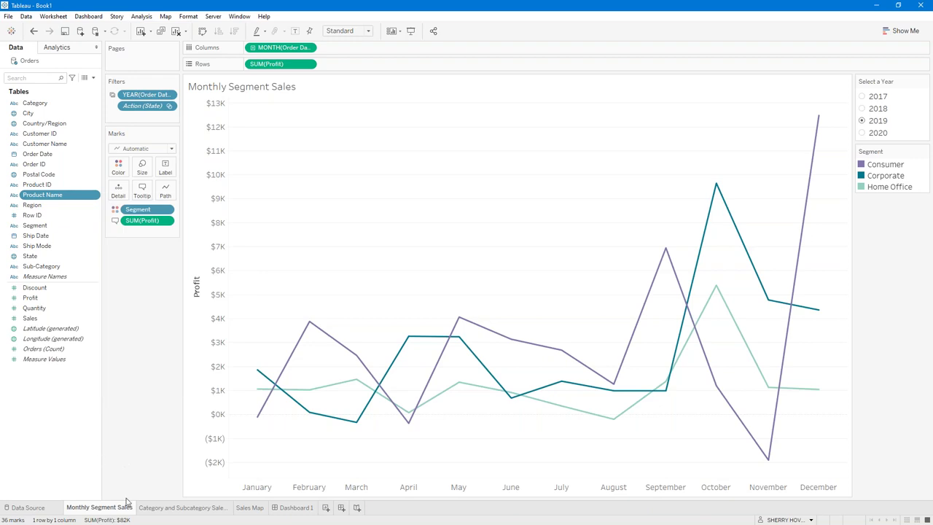
# Connect to the Excel workbook MyFootPrintSports_2018.xlsx and preview the data in its Sales Reps sheet.
pyautogui.click(80, 31)
pyautogui.click(113, 129)
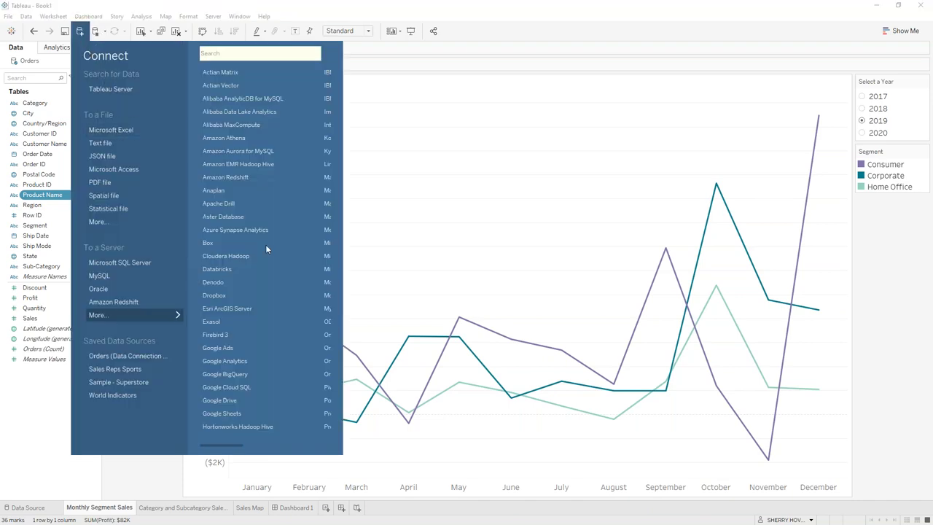
pyautogui.click(149, 122)
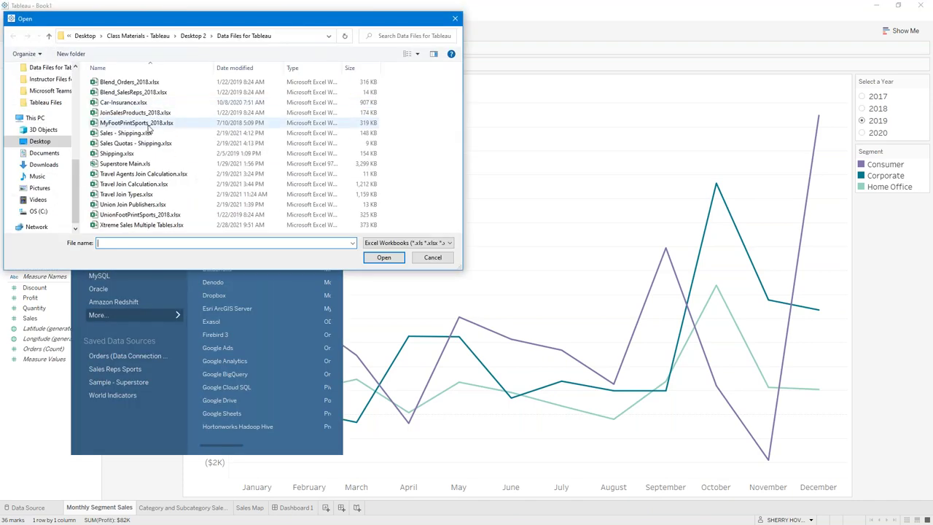
pyautogui.click(379, 256)
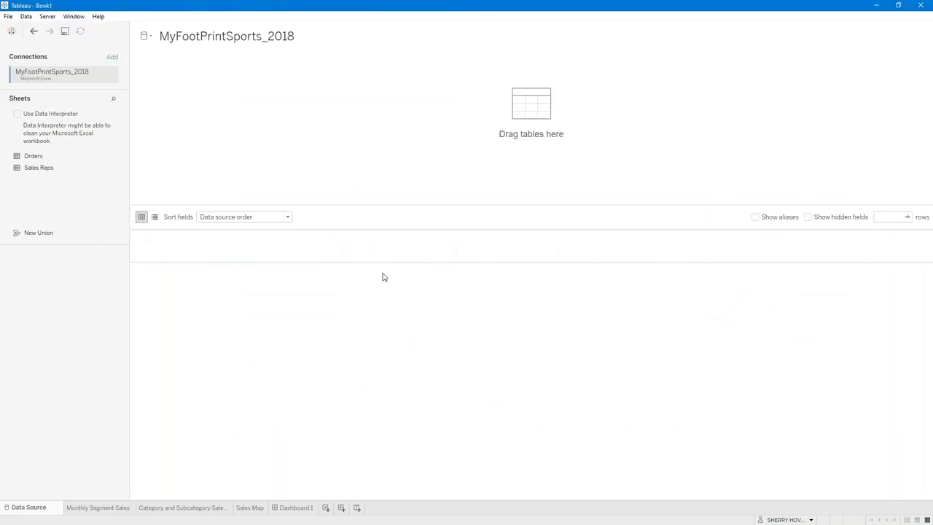
pyautogui.click(113, 168)
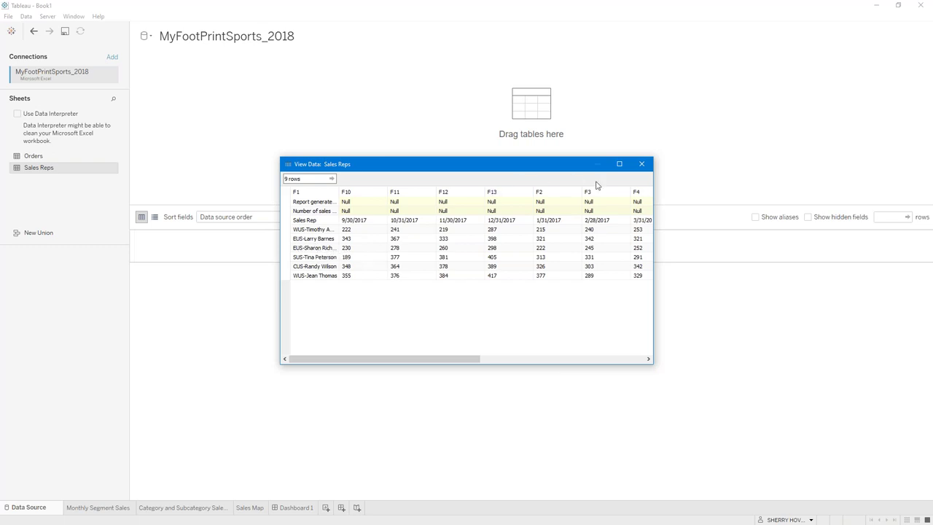
pyautogui.click(642, 164)
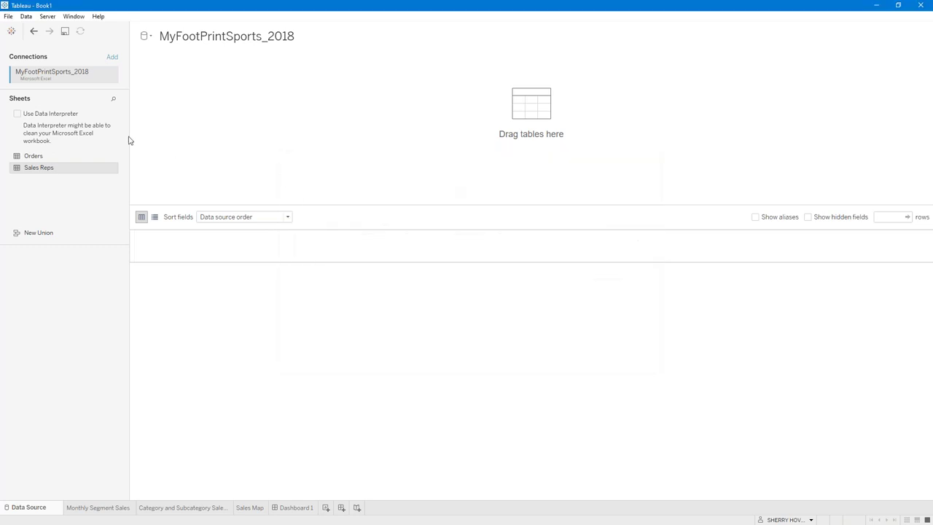
# Load the Sales Reps table cleaned with Data Interpreter, and split its Sales Rep column.
pyautogui.moveTo(24, 171); pyautogui.dragTo(233, 206)
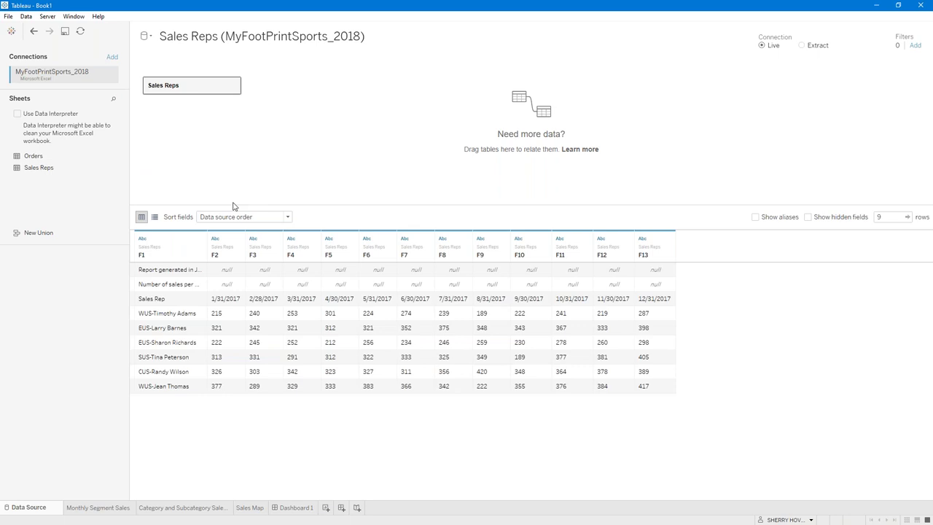
pyautogui.click(18, 114)
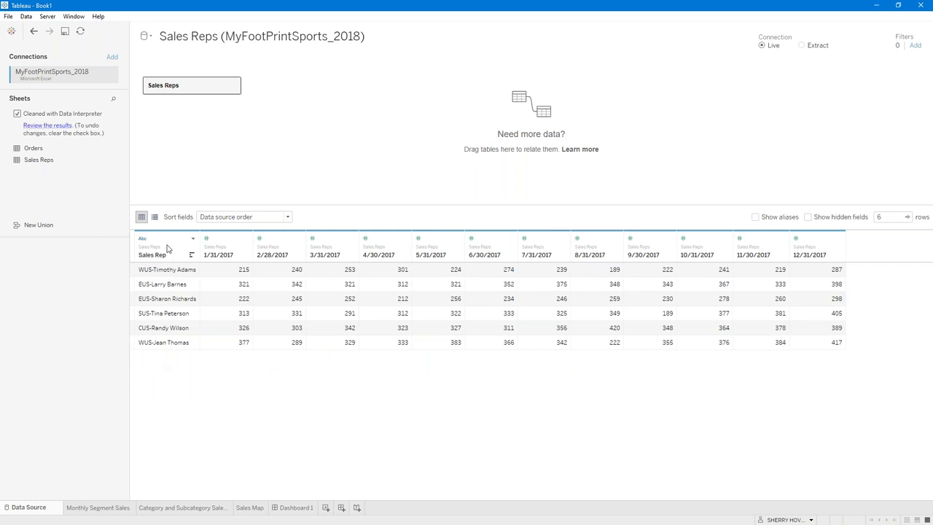
pyautogui.click(193, 239)
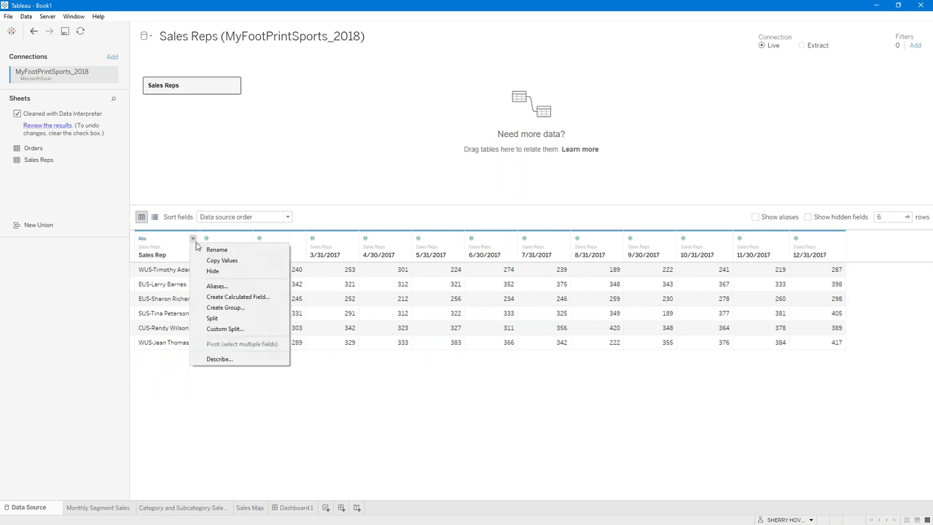
pyautogui.click(221, 357)
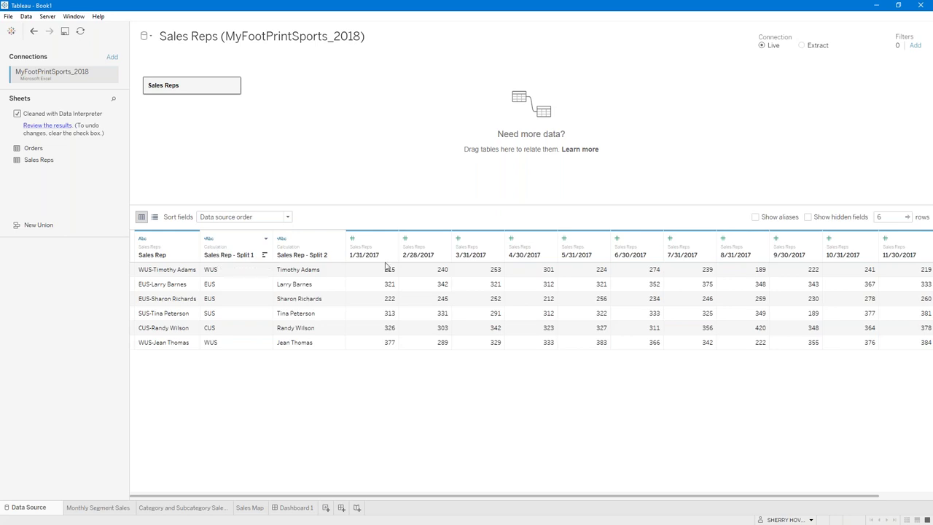
# Pivot the monthly columns from 1/31/2017 through 12/31/2017 and hide the original Sales Rep column.
pyautogui.click(370, 241)
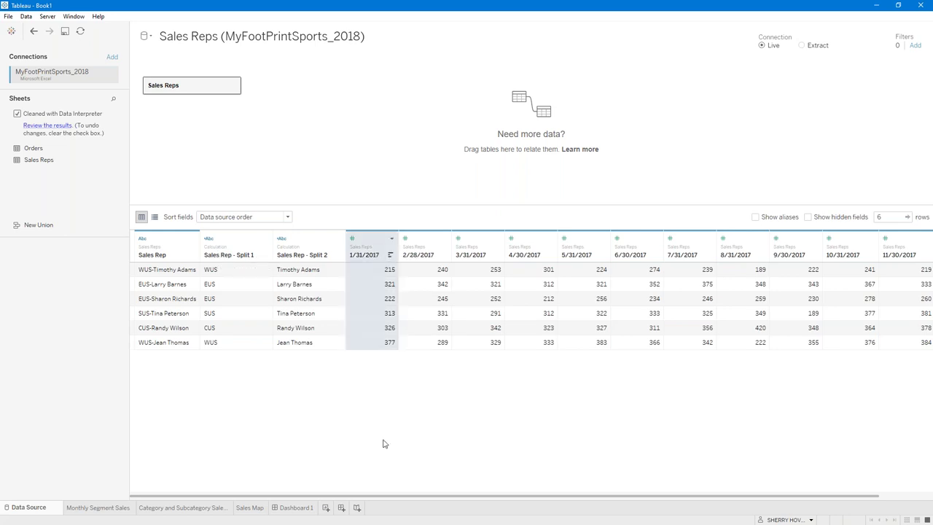
pyautogui.moveTo(381, 500); pyautogui.dragTo(427, 504)
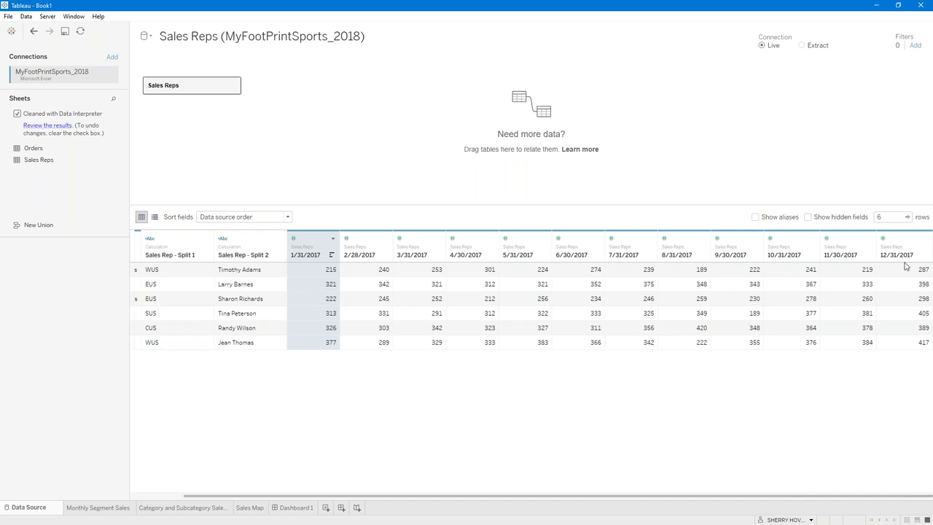
pyautogui.keyDown('shift'); pyautogui.click(898, 242); pyautogui.keyUp('shift')
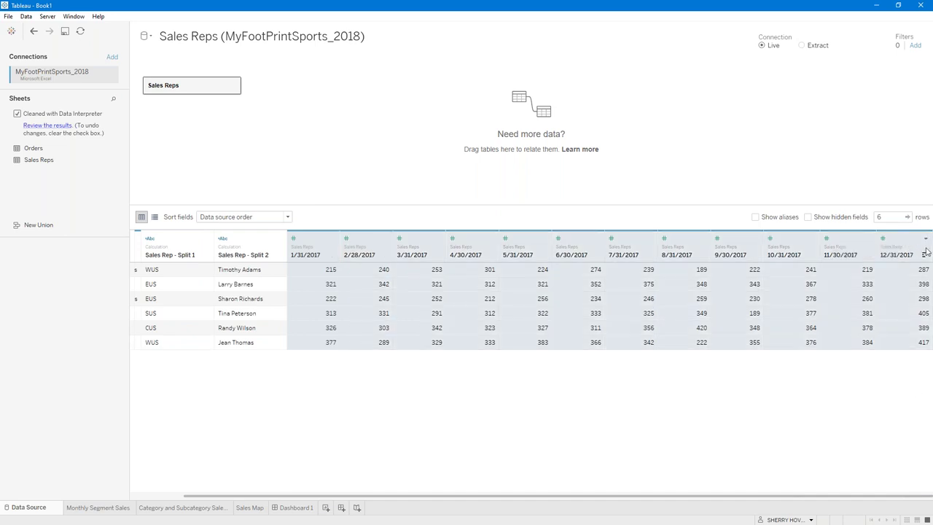
pyautogui.click(926, 241)
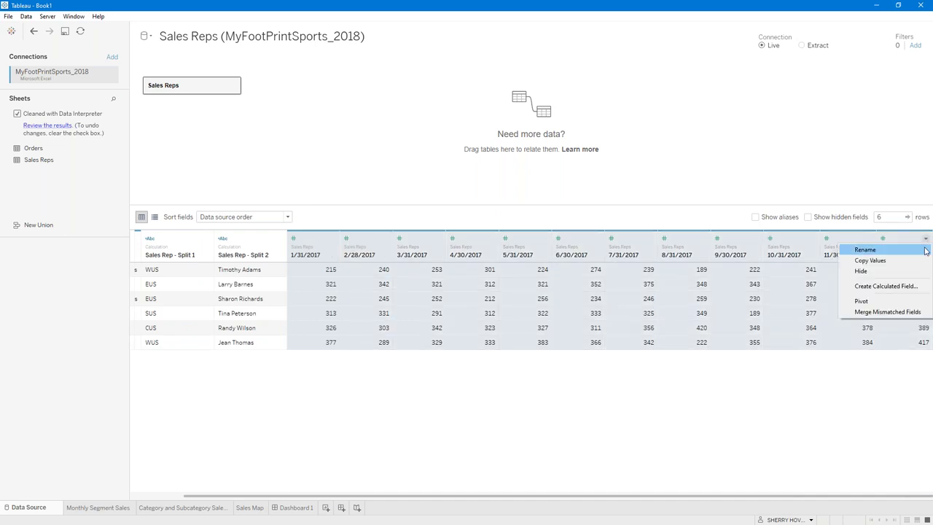
pyautogui.click(861, 301)
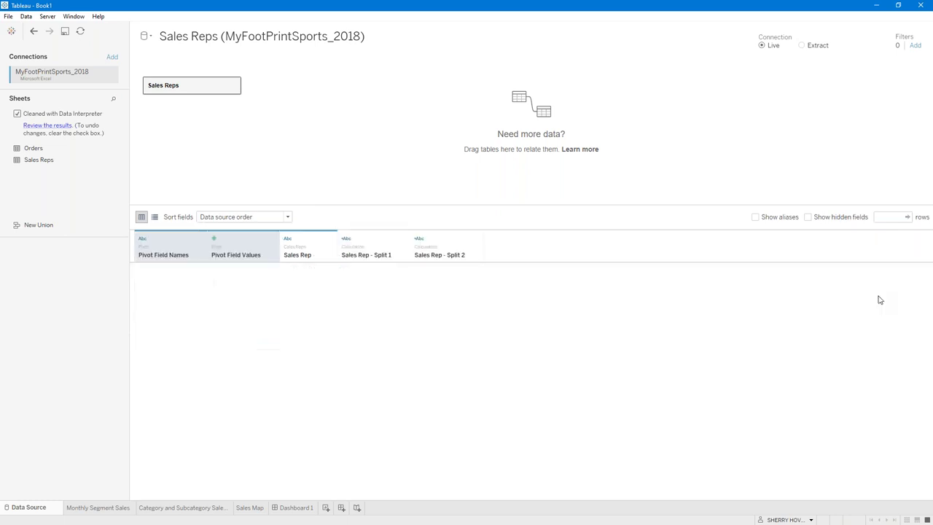
pyautogui.click(338, 239)
pyautogui.click(357, 270)
# Rename the four columns to Date, Number of Sales, Region and Salesperson, and set the Date column's data type to Date.
pyautogui.doubleClick(172, 256)
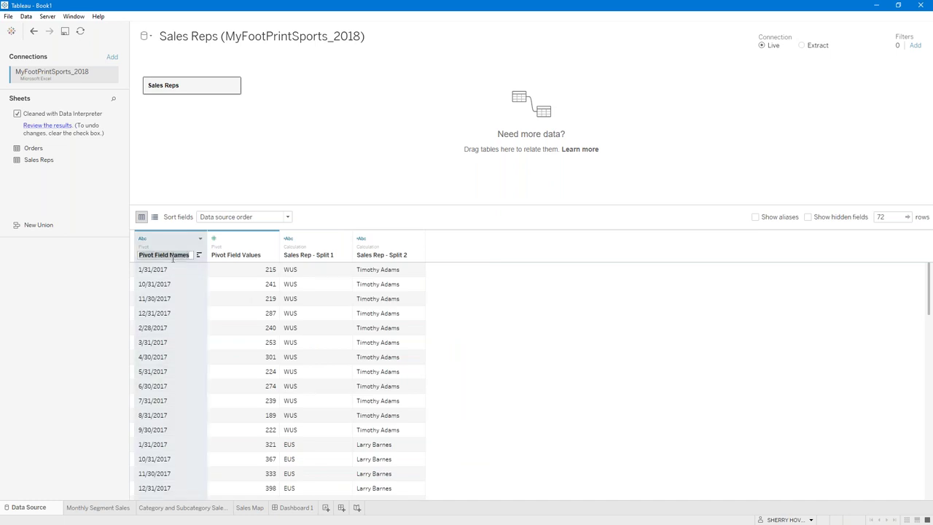
pyautogui.write('Date')
pyautogui.press('Return')
pyautogui.write('Nu')
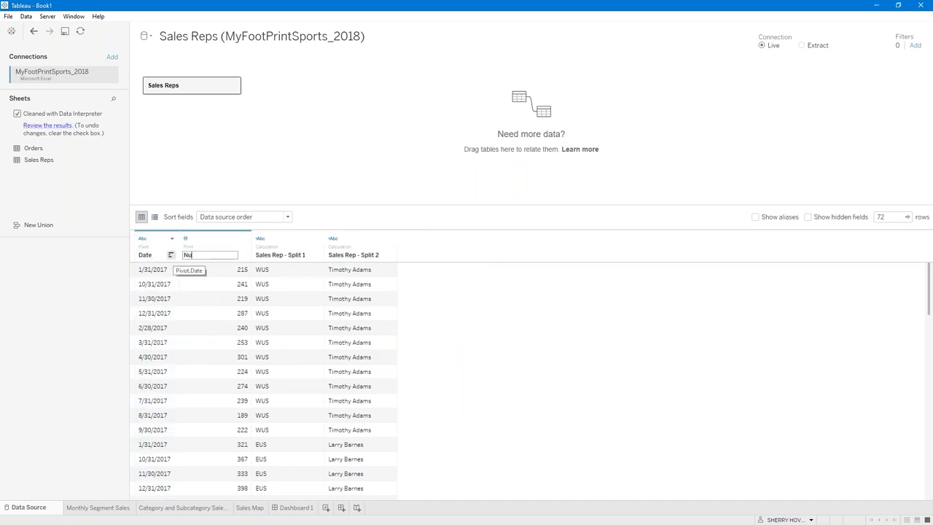
pyautogui.write('mber of Sales')
pyautogui.press('Tab')
pyautogui.write('Region')
pyautogui.press('Tab')
pyautogui.write('Salesperson')
pyautogui.press('Return')
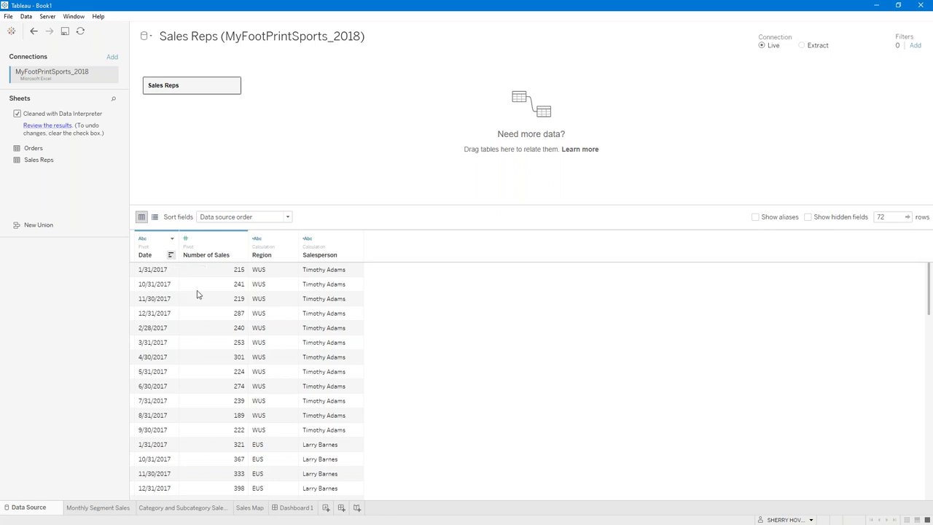
pyautogui.click(145, 242)
pyautogui.click(159, 286)
# Build a vertical bar chart on a new worksheet with Region and Salesperson as columns and Number of Sales as rows.
pyautogui.click(325, 507)
pyautogui.moveTo(38, 124); pyautogui.dragTo(290, 64)
pyautogui.moveTo(38, 134); pyautogui.dragTo(382, 64)
pyautogui.click(202, 31)
pyautogui.moveTo(44, 155); pyautogui.dragTo(296, 63)
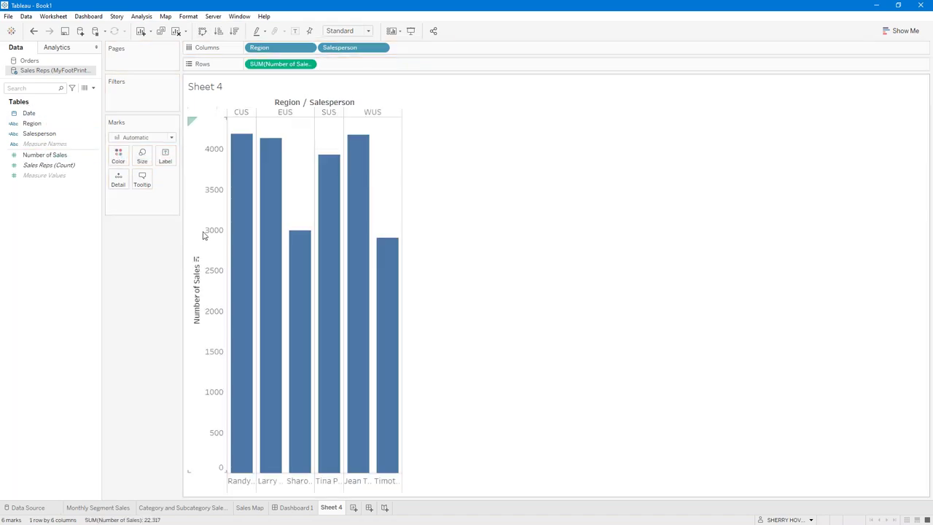
# Fit the bar chart to Entire View and color its bars by Region.
pyautogui.click(368, 31)
pyautogui.click(354, 65)
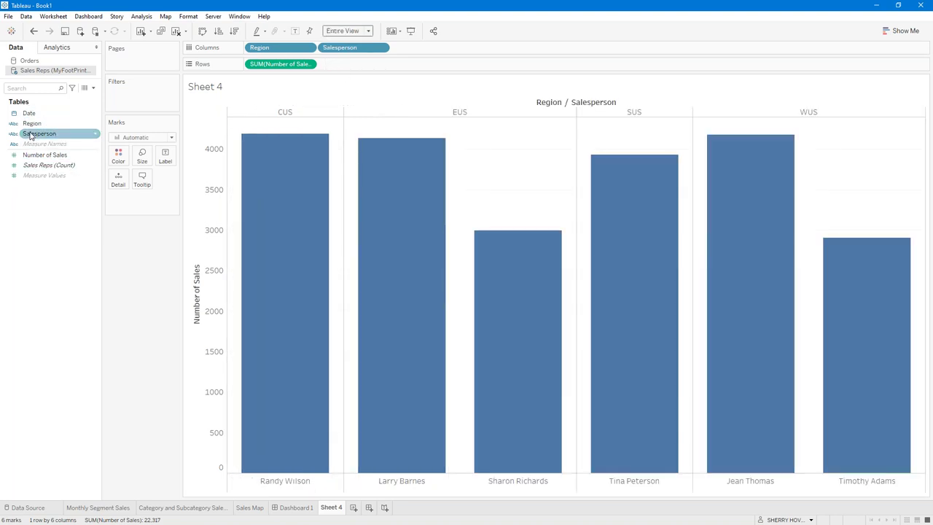
pyautogui.moveTo(32, 123); pyautogui.dragTo(117, 162)
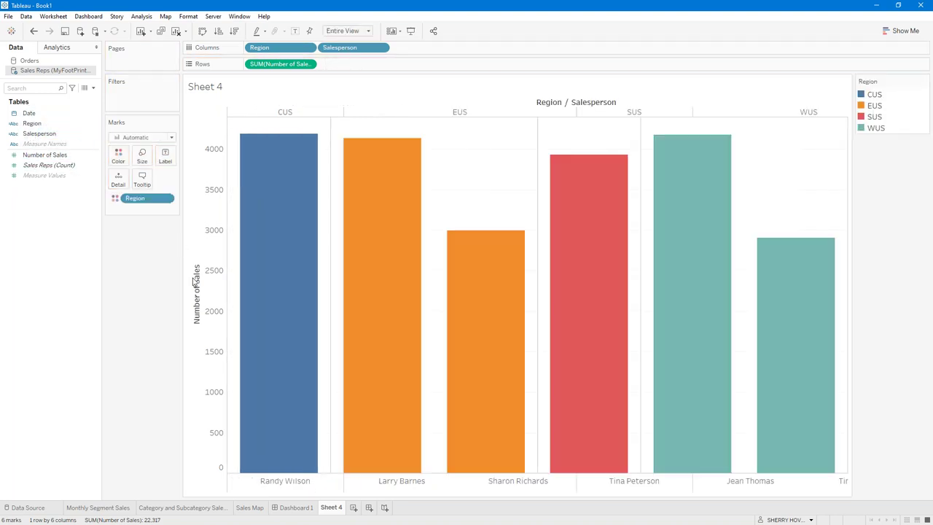